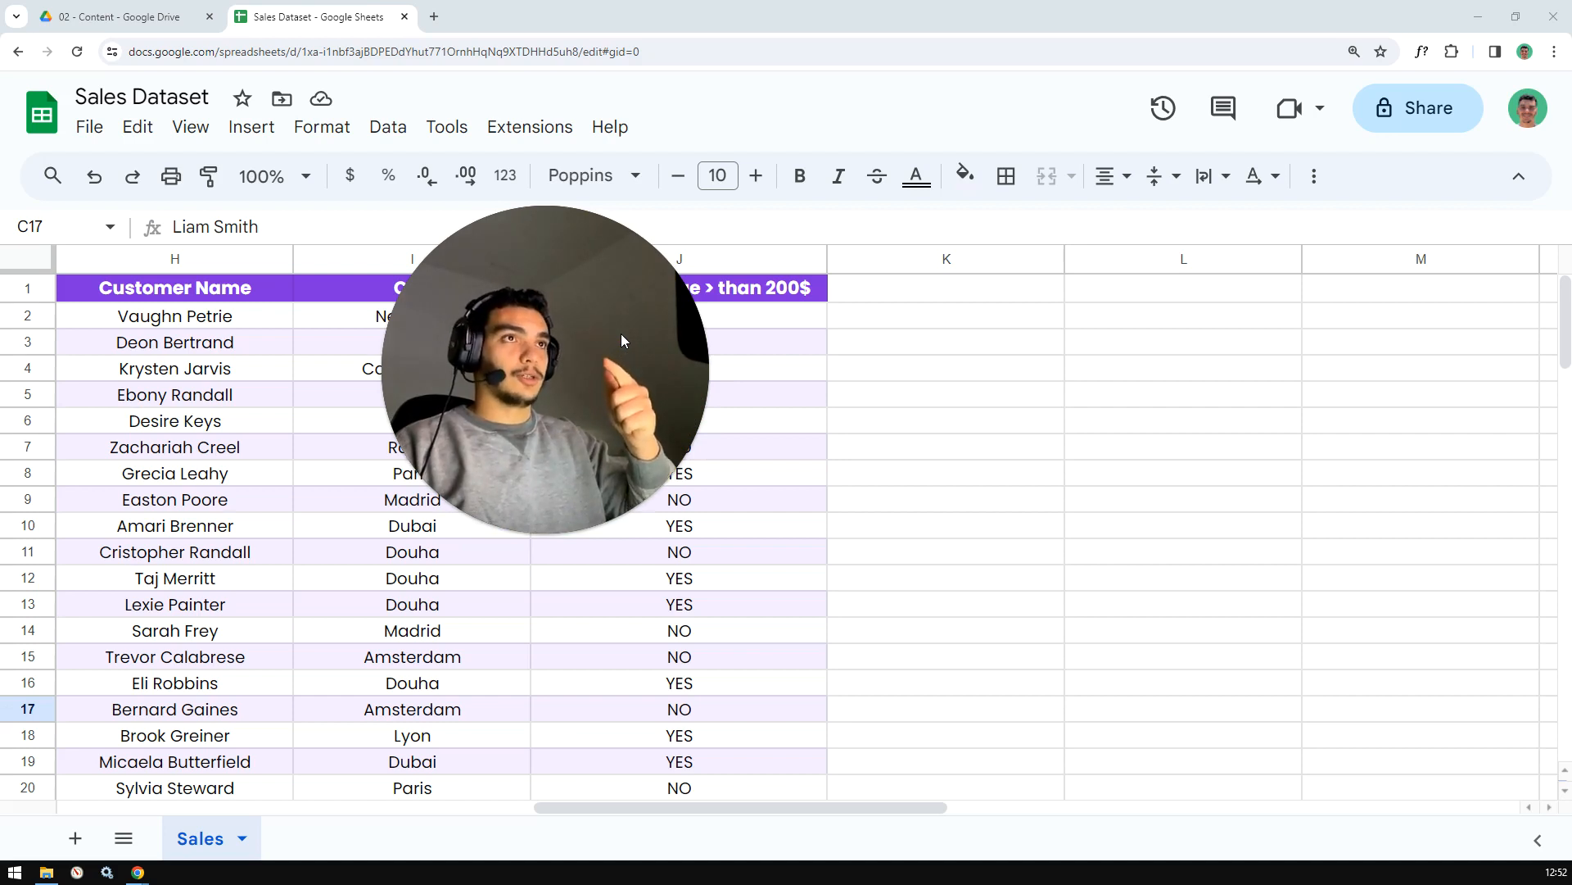
{"action": "left_click_drag", "start_coordinate": [595, 323], "coordinate": [90, 719]}
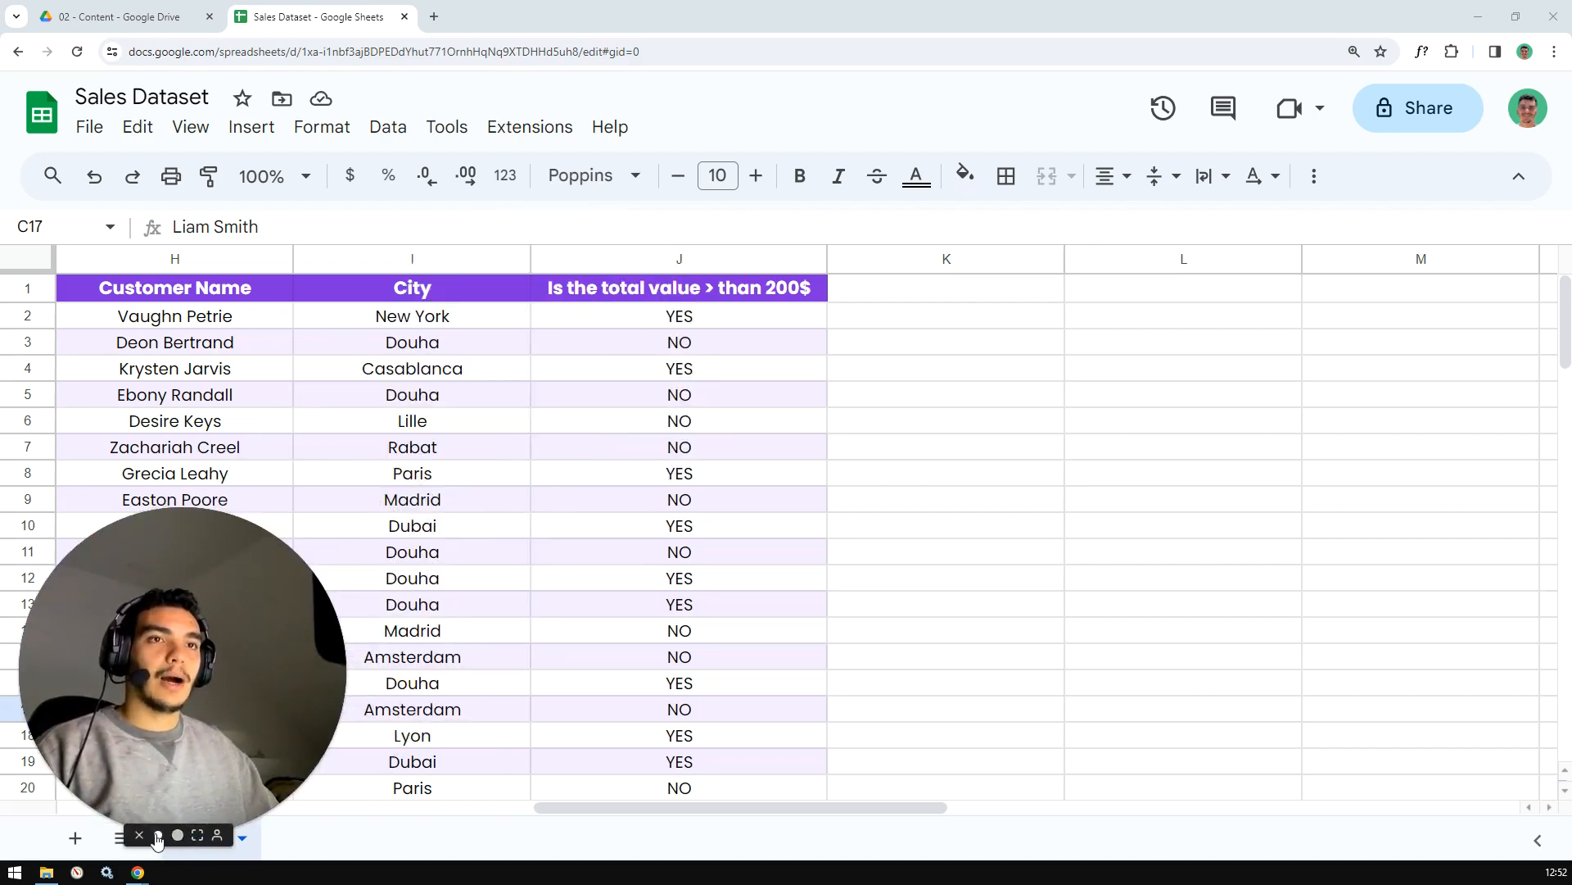
{"action": "left_click", "coordinate": [158, 834]}
{"action": "left_click_drag", "start_coordinate": [115, 719], "coordinate": [149, 690]}
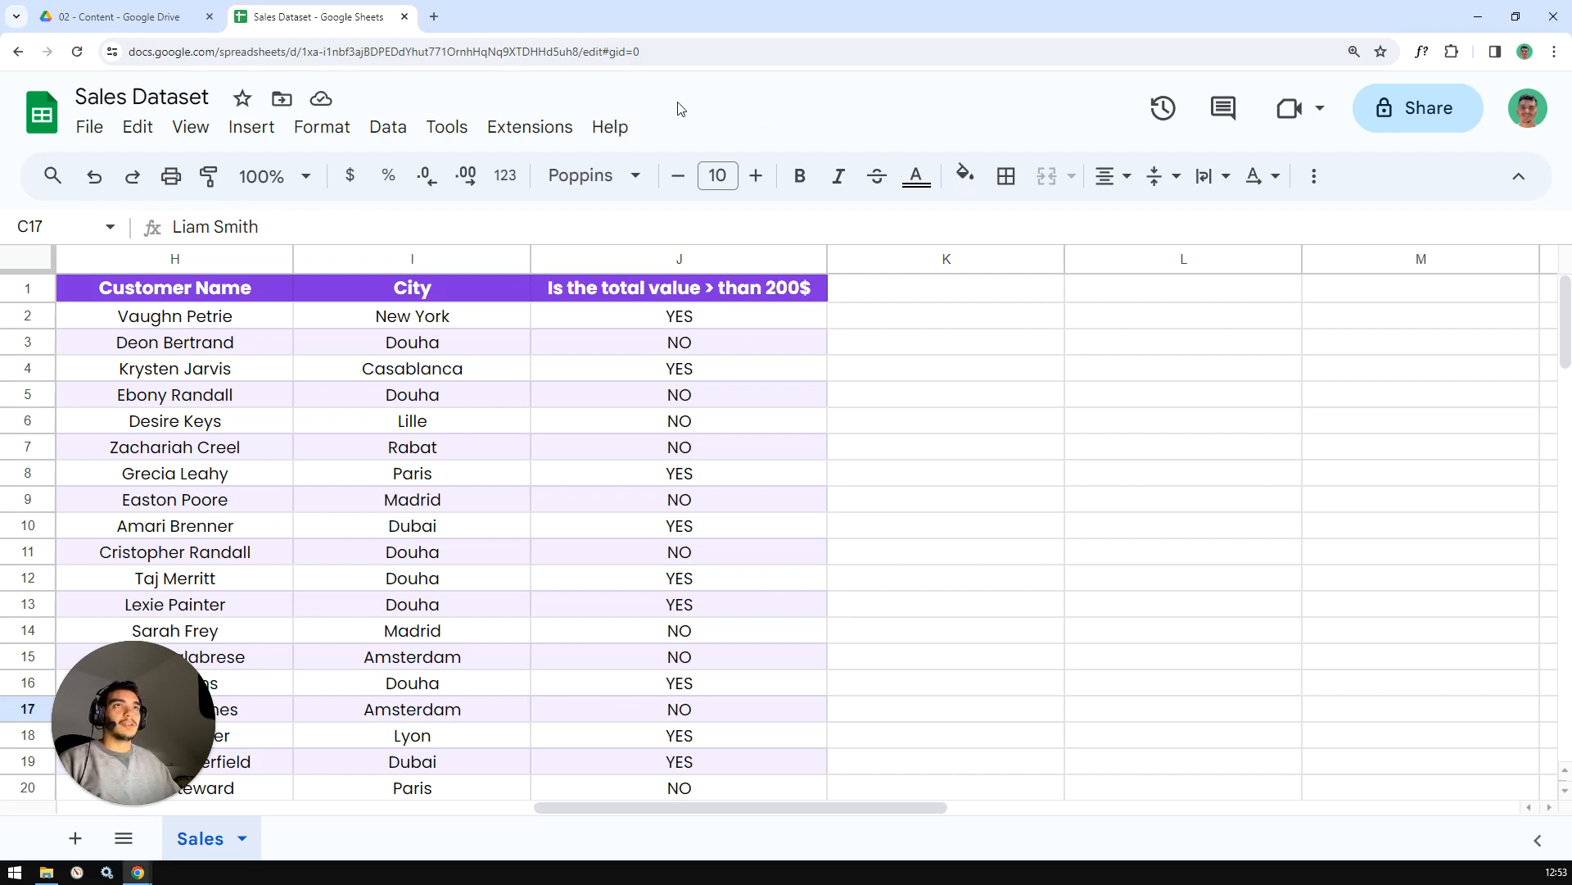
Start a single-color conditional formatting rule and set its range to the empty cell L4.
{"action": "left_click", "coordinate": [302, 128]}
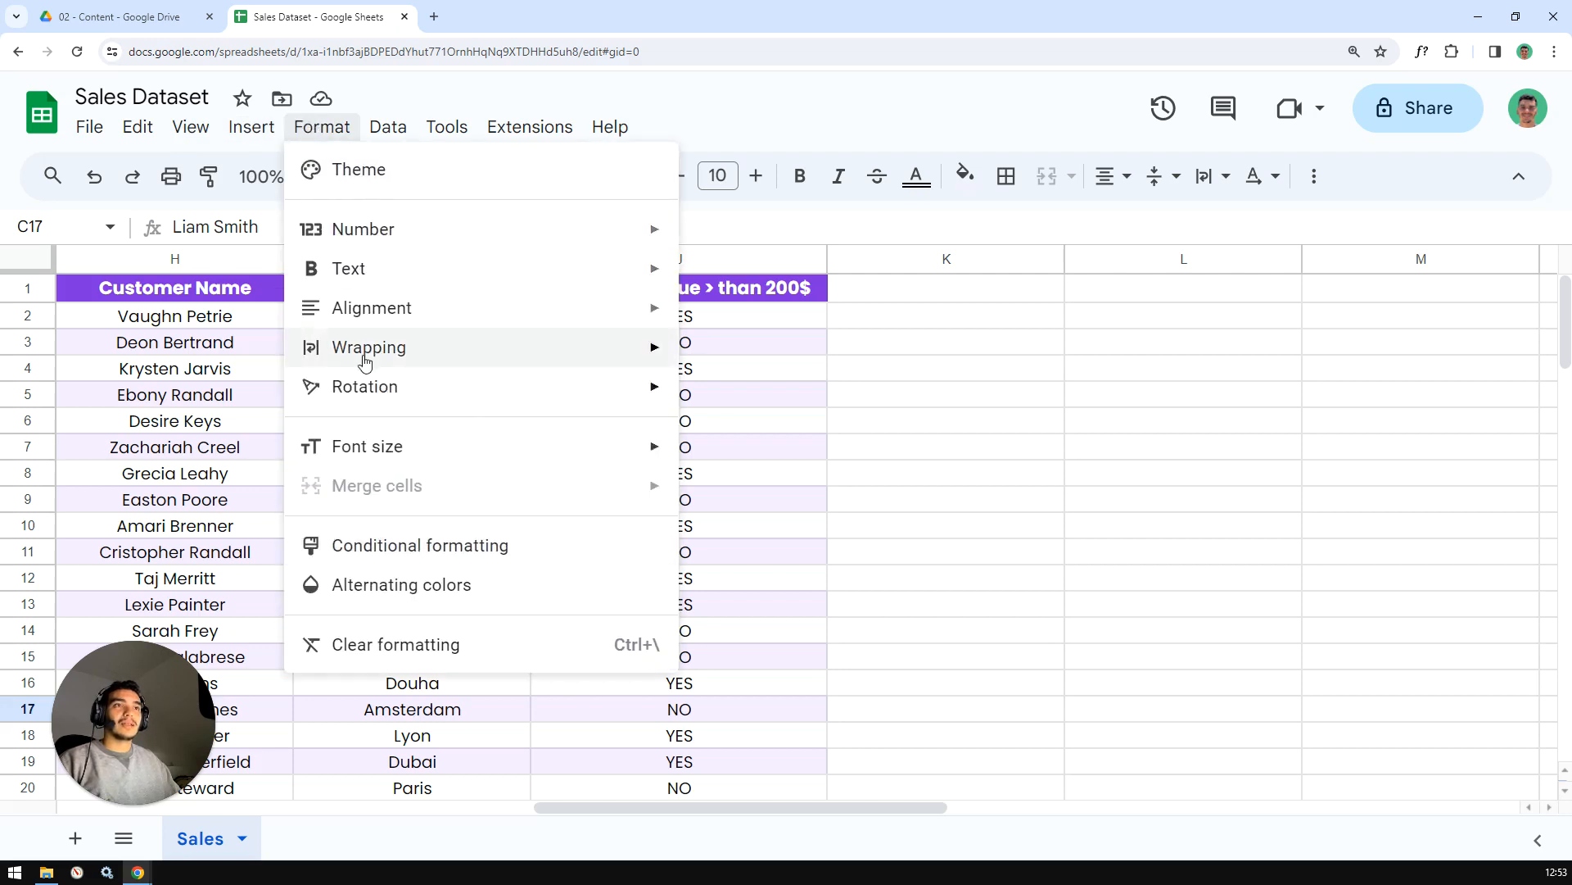
{"action": "left_click", "coordinate": [353, 555]}
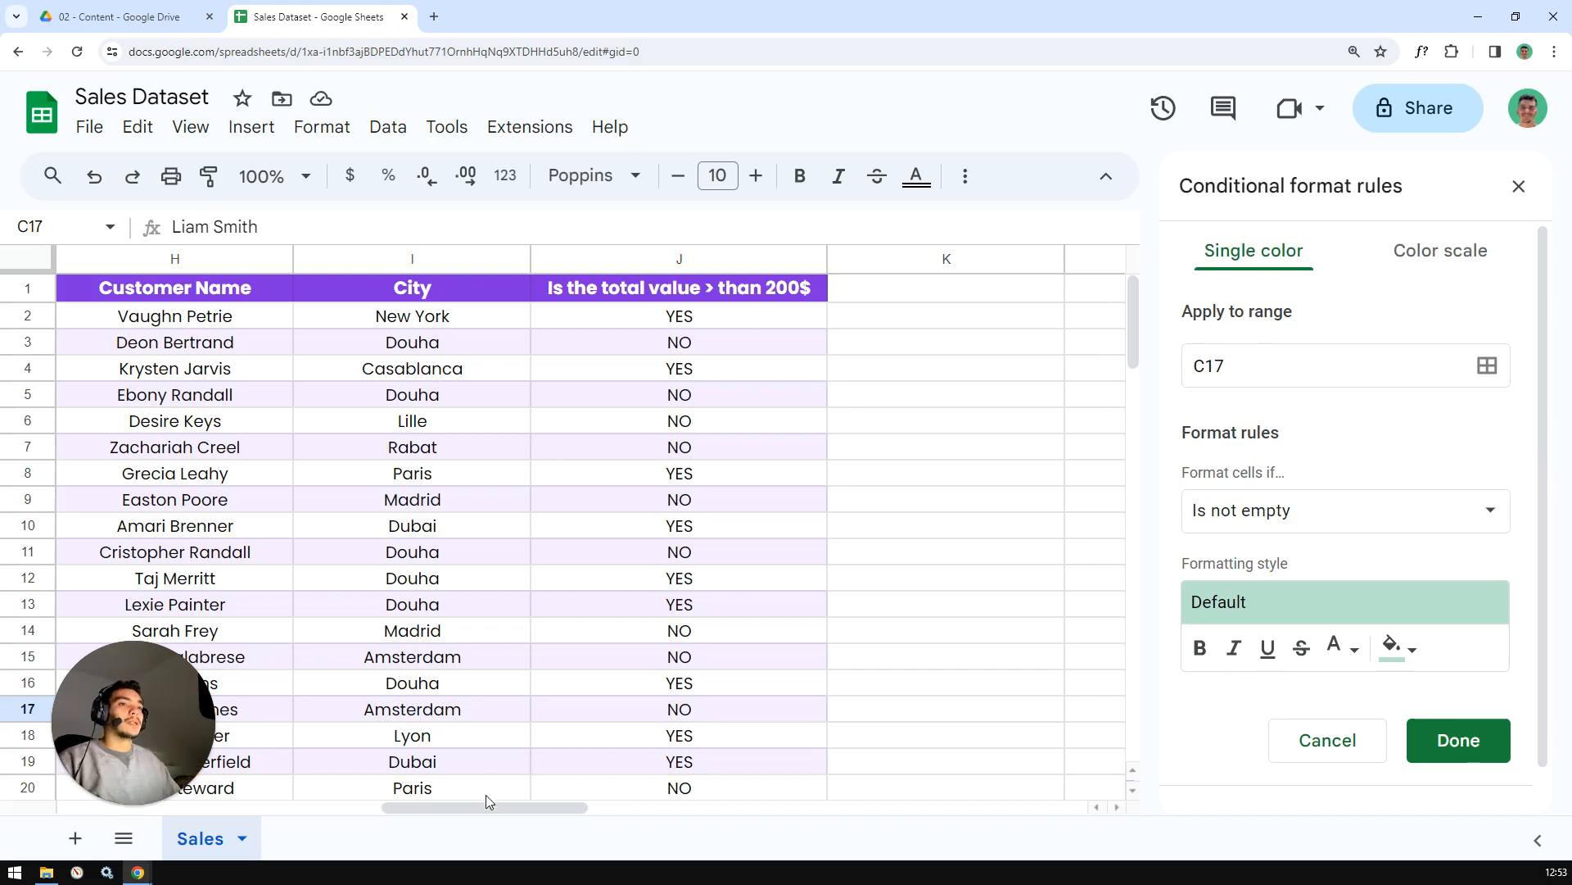
{"action": "left_click_drag", "start_coordinate": [519, 809], "coordinate": [582, 805]}
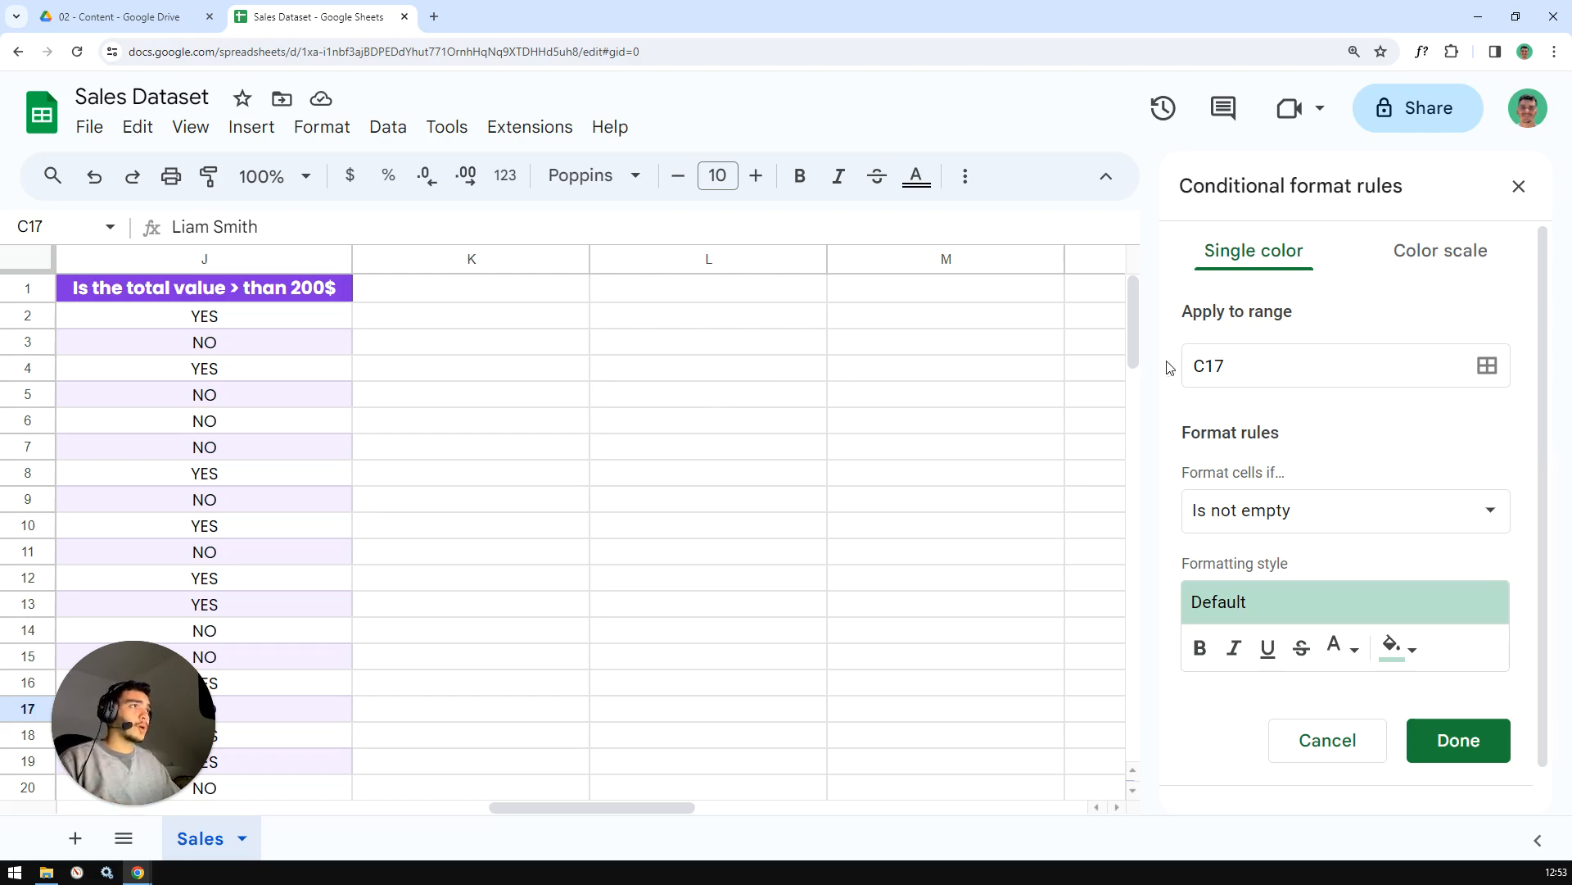
{"action": "left_click", "coordinate": [693, 374]}
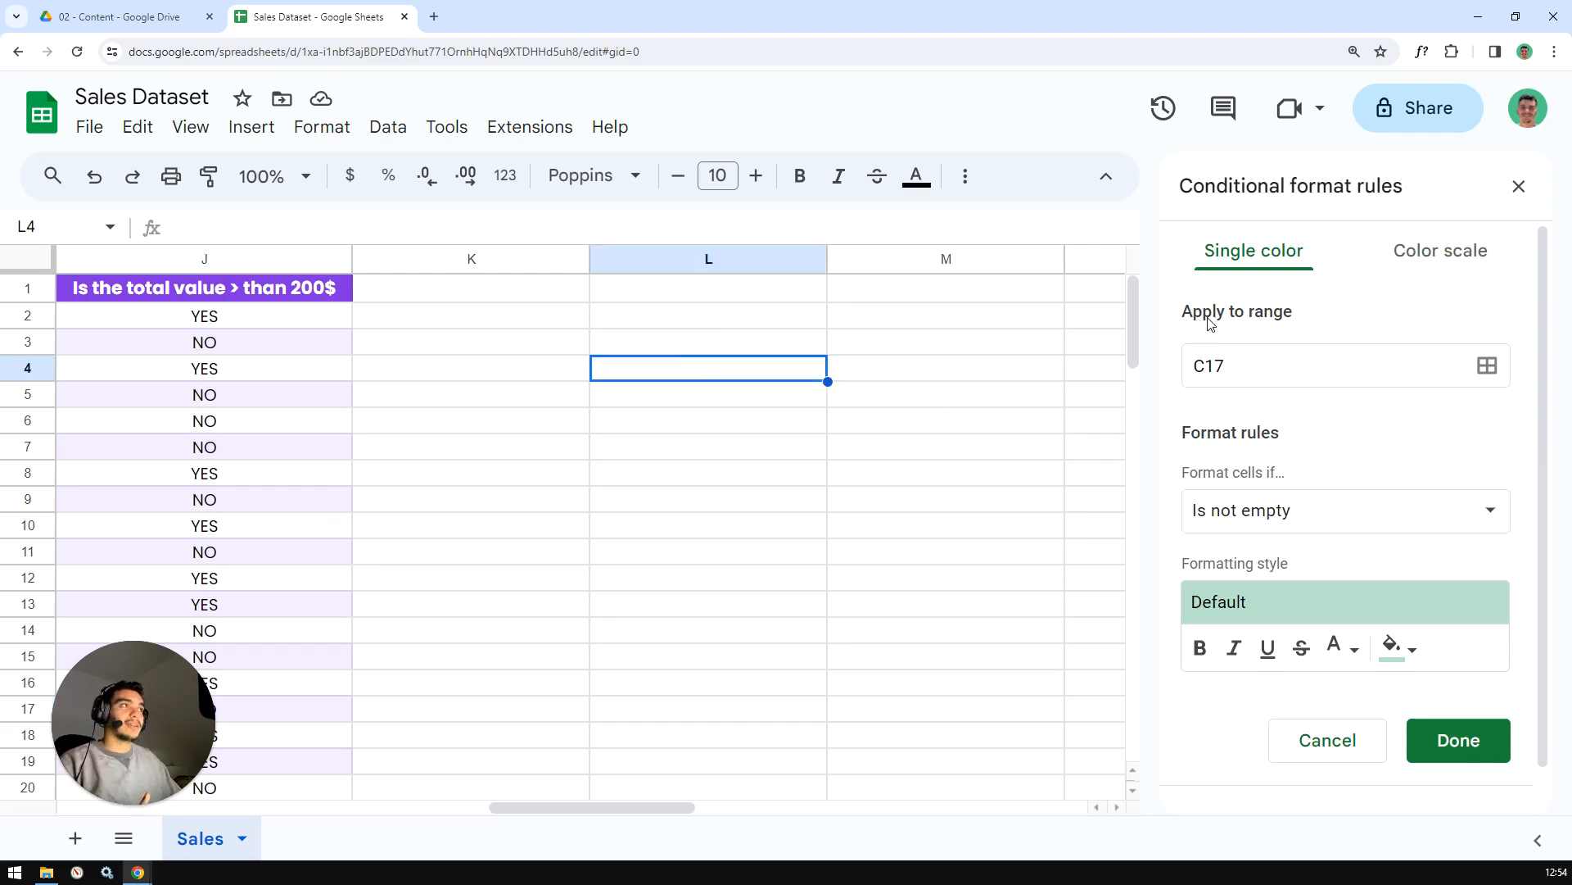
{"action": "left_click", "coordinate": [1265, 357]}
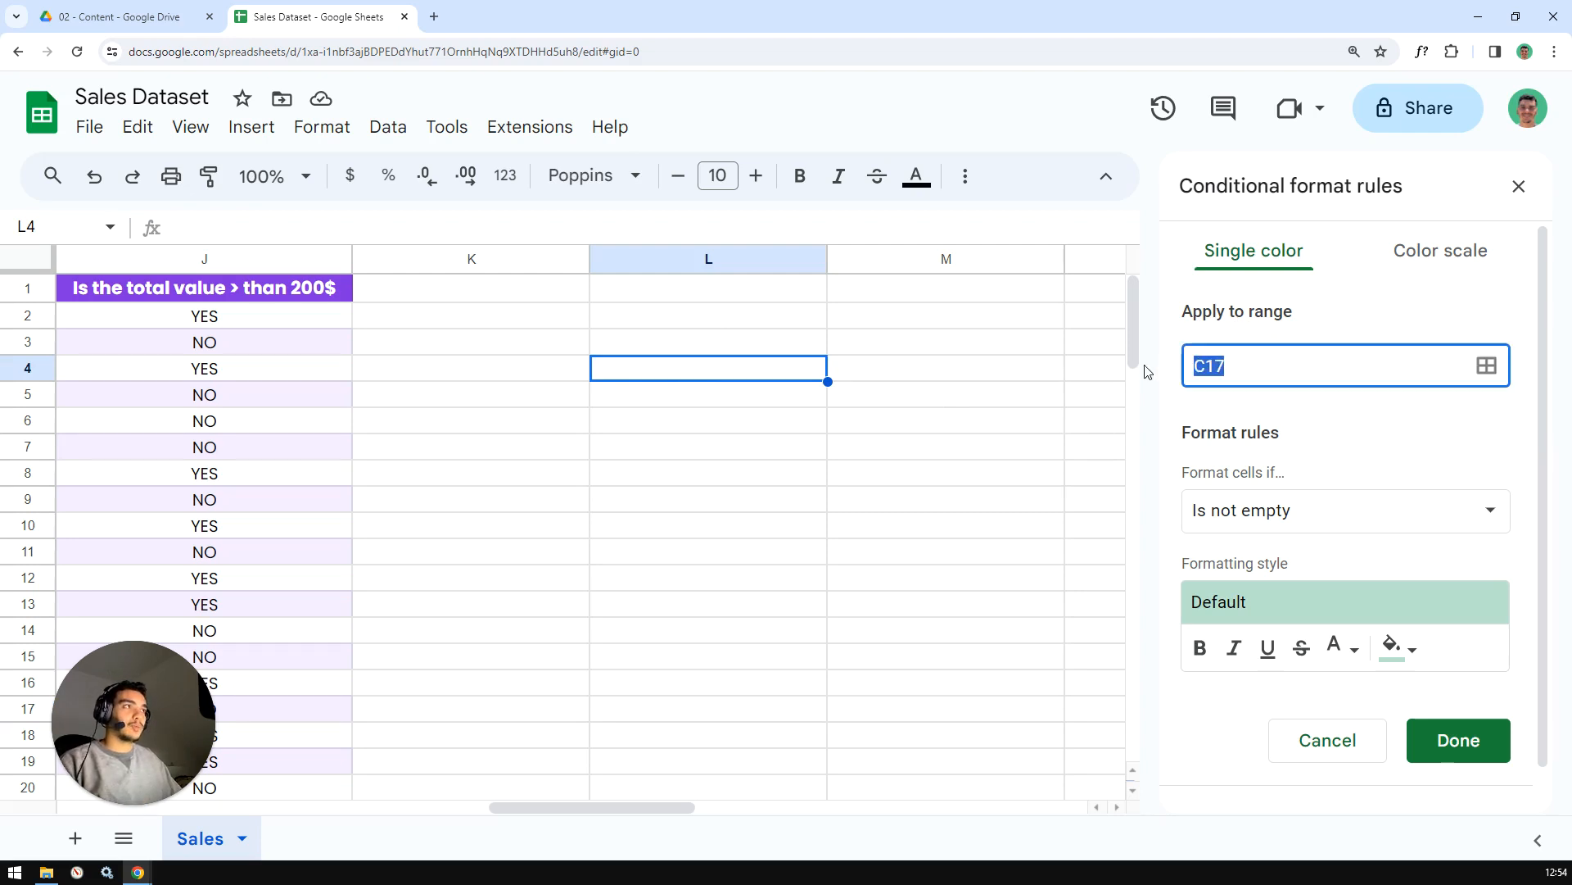
{"action": "key", "text": "BackSpace"}
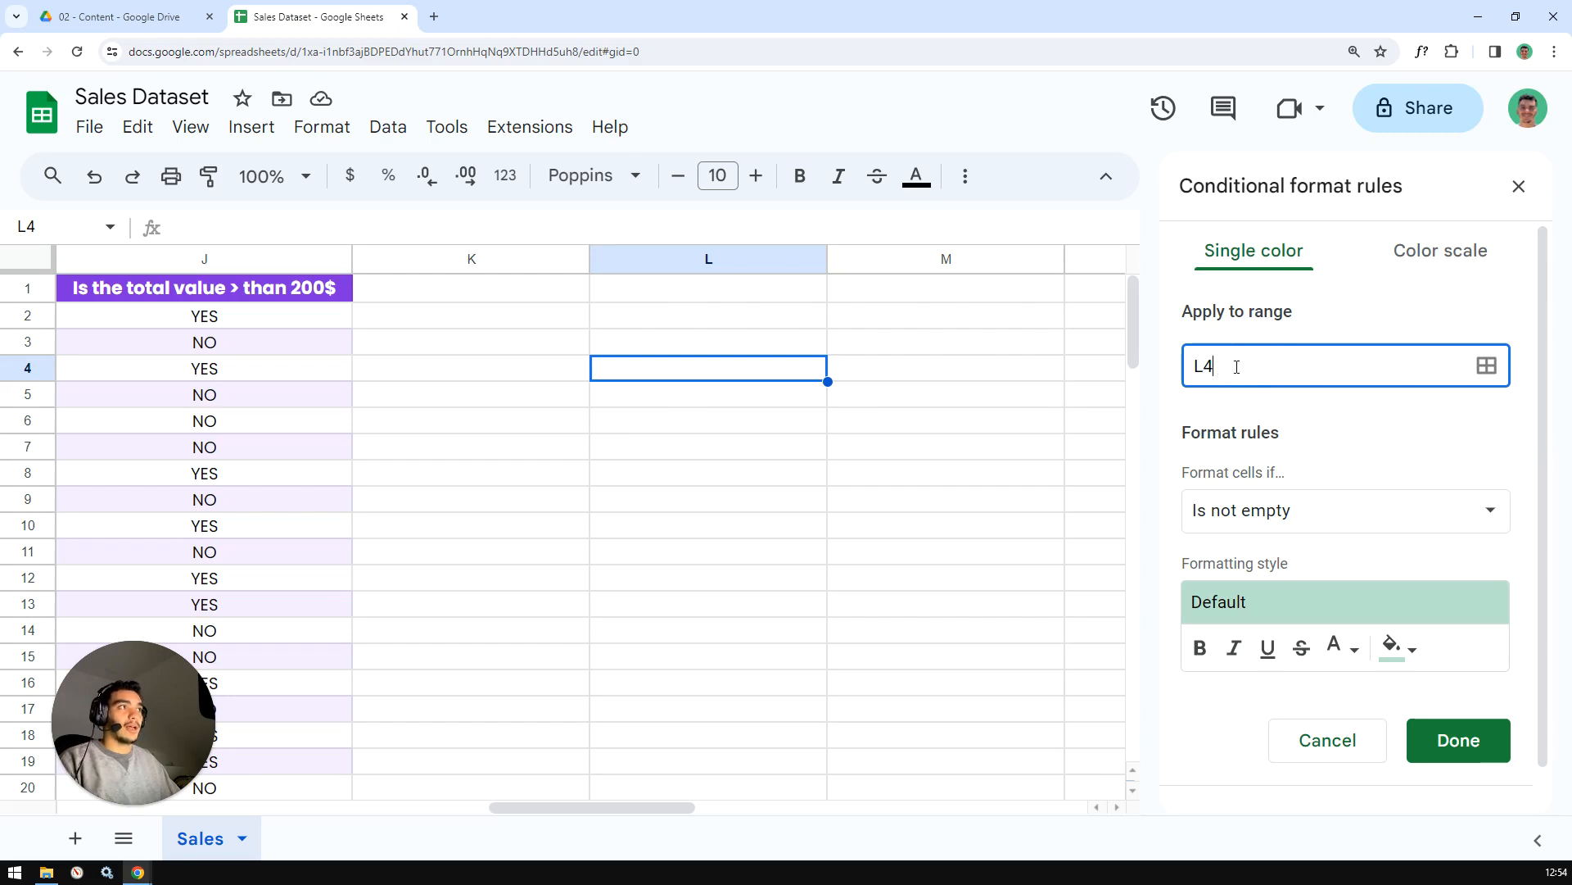
{"action": "key", "text": "BackSpace"}
{"action": "key", "text": "BackSpace"}
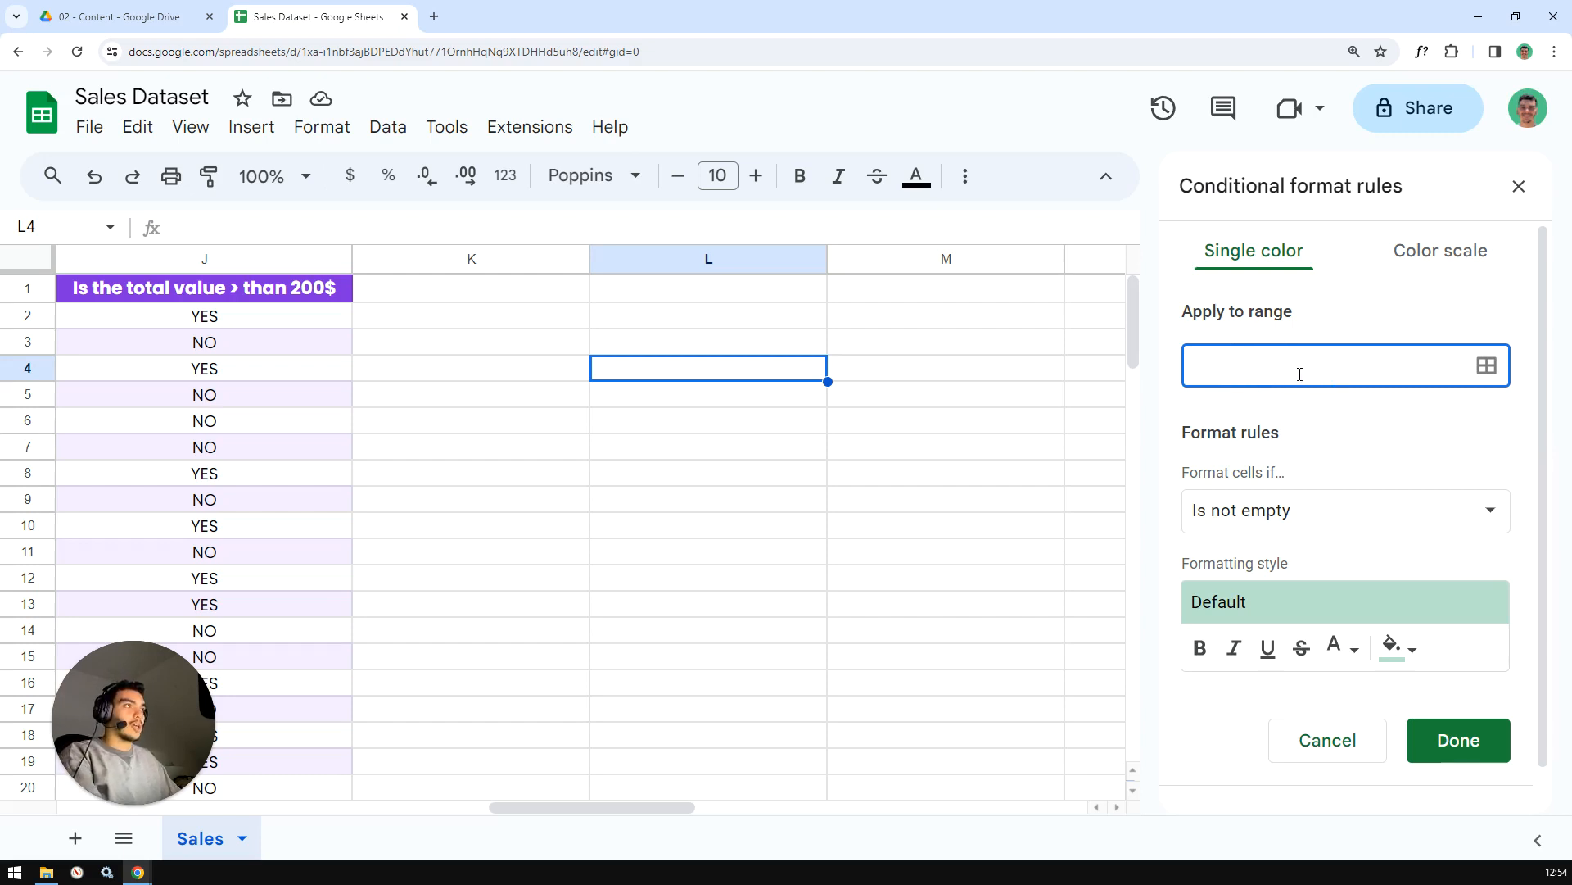
{"action": "left_click", "coordinate": [1487, 366]}
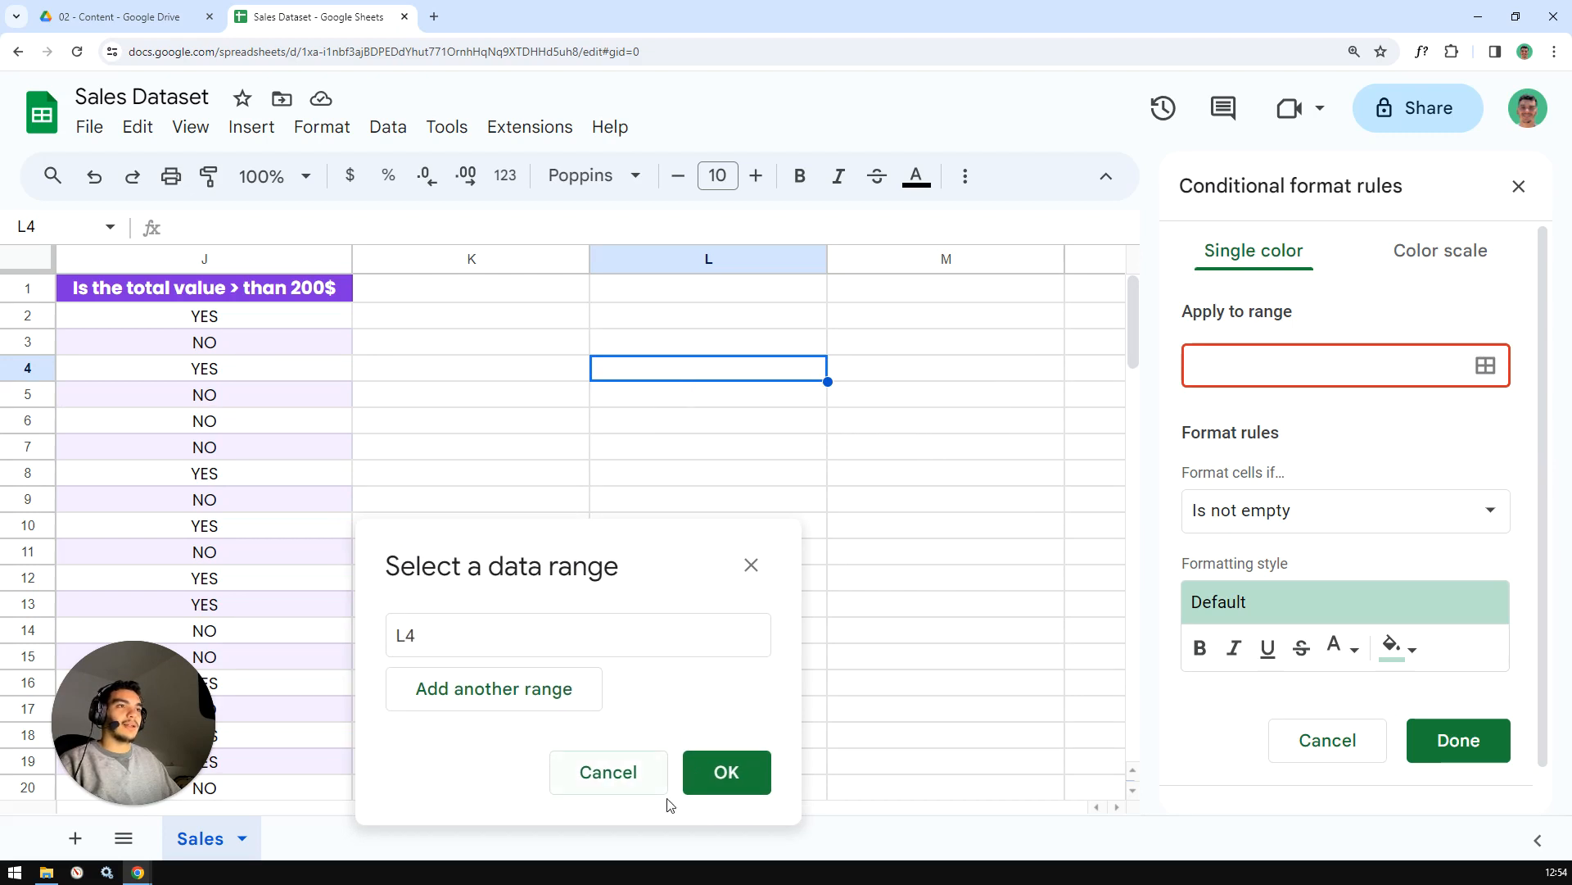
{"action": "left_click", "coordinate": [720, 774]}
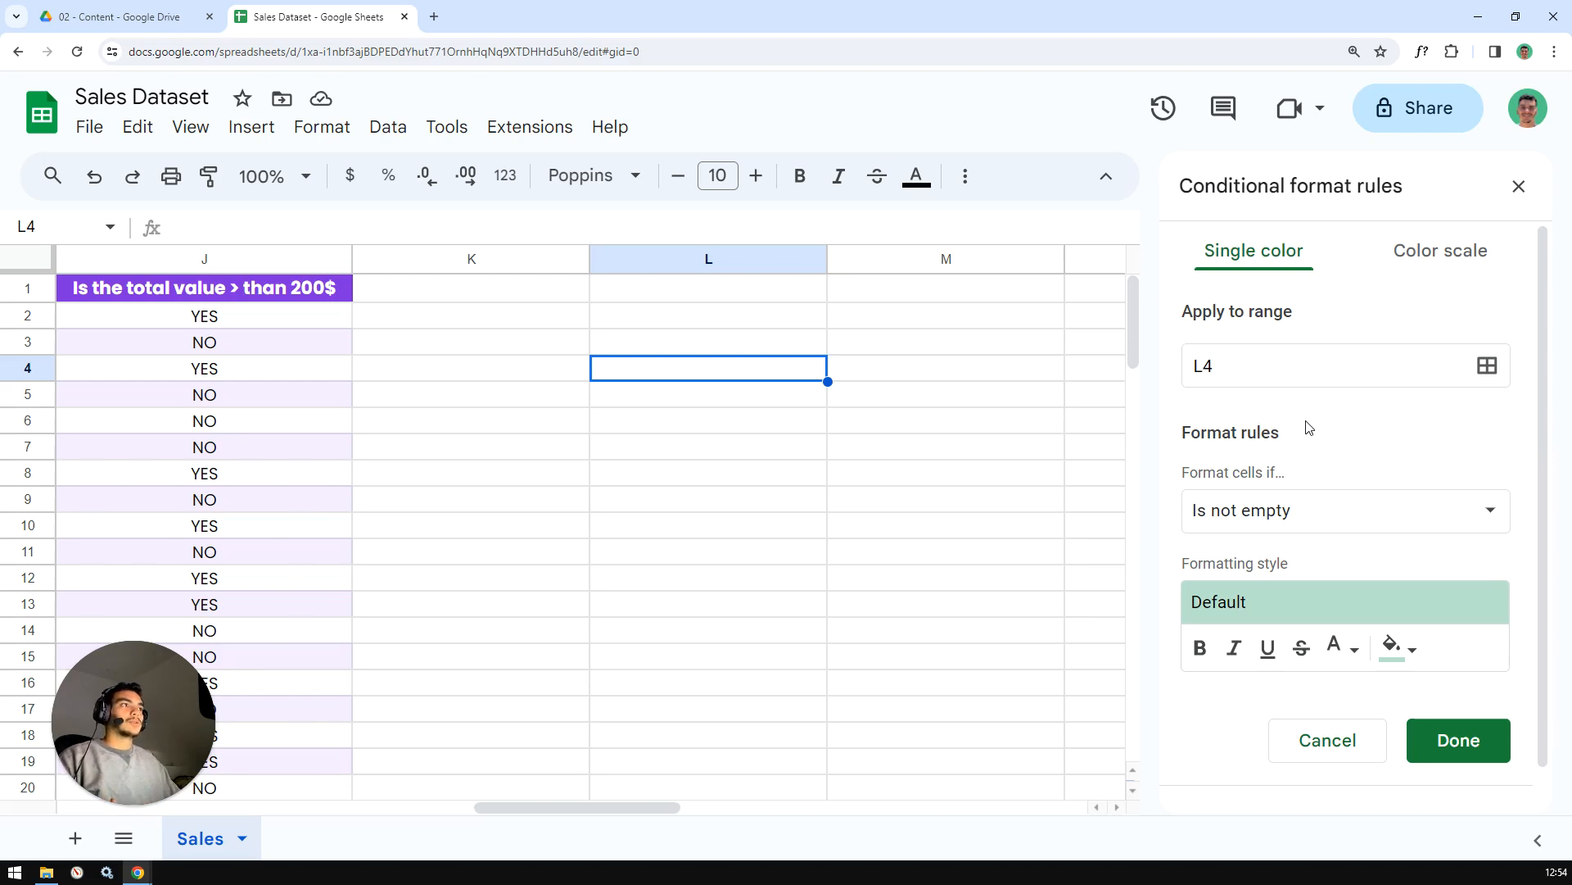
Set the L4 rule's condition to "Is empty".
{"action": "left_click", "coordinate": [1490, 511]}
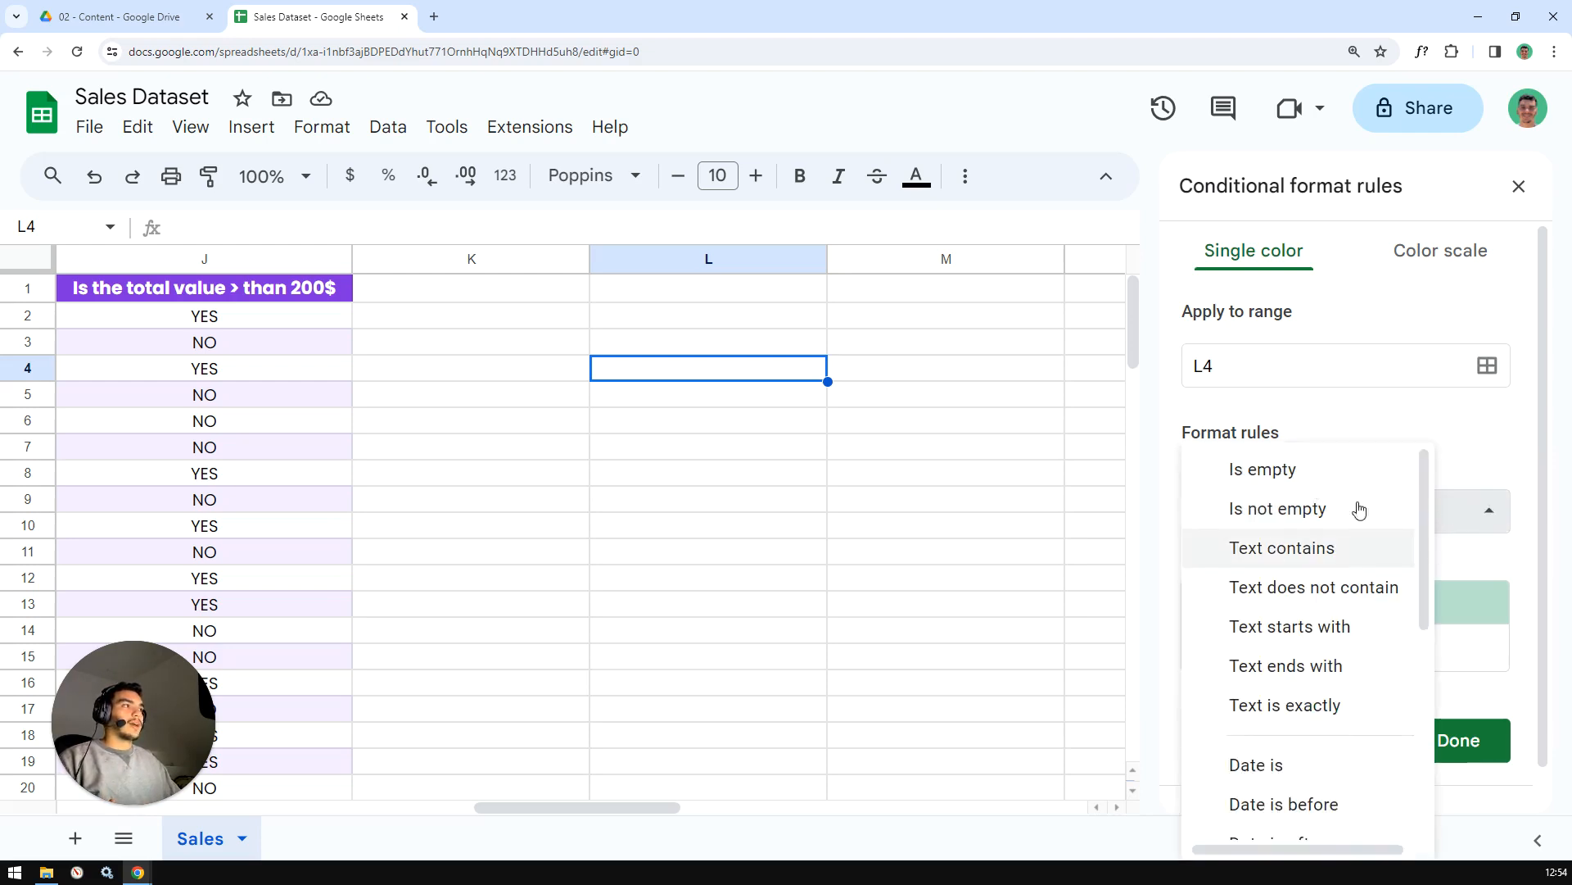
{"action": "scroll", "coordinate": [1262, 553], "scroll_direction": "down", "scroll_amount": 5}
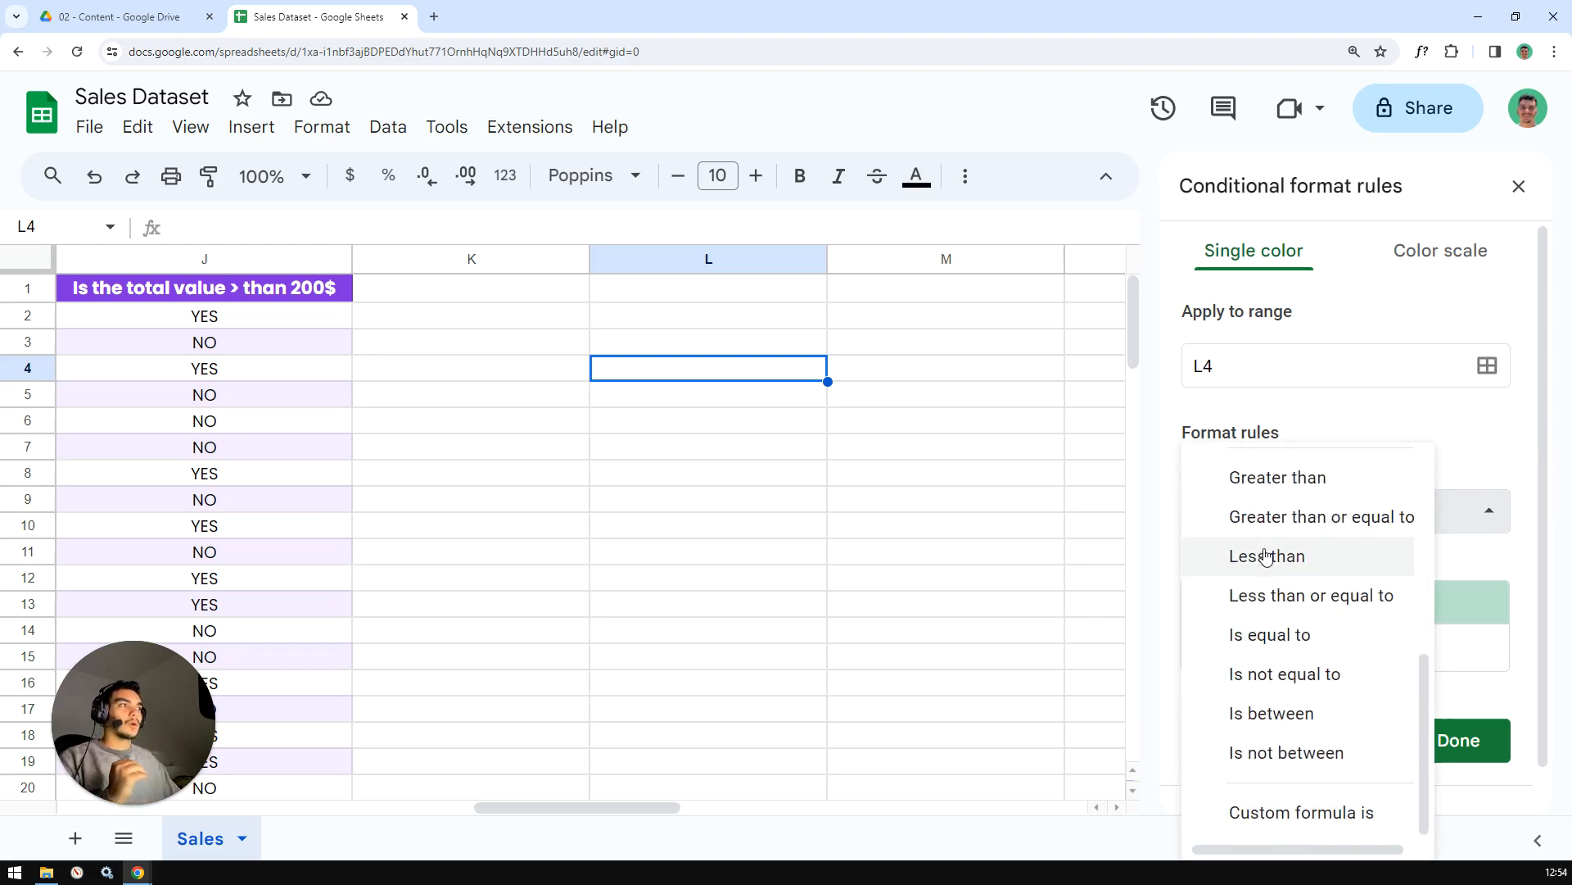
{"action": "scroll", "coordinate": [1257, 553], "scroll_direction": "up", "scroll_amount": 5}
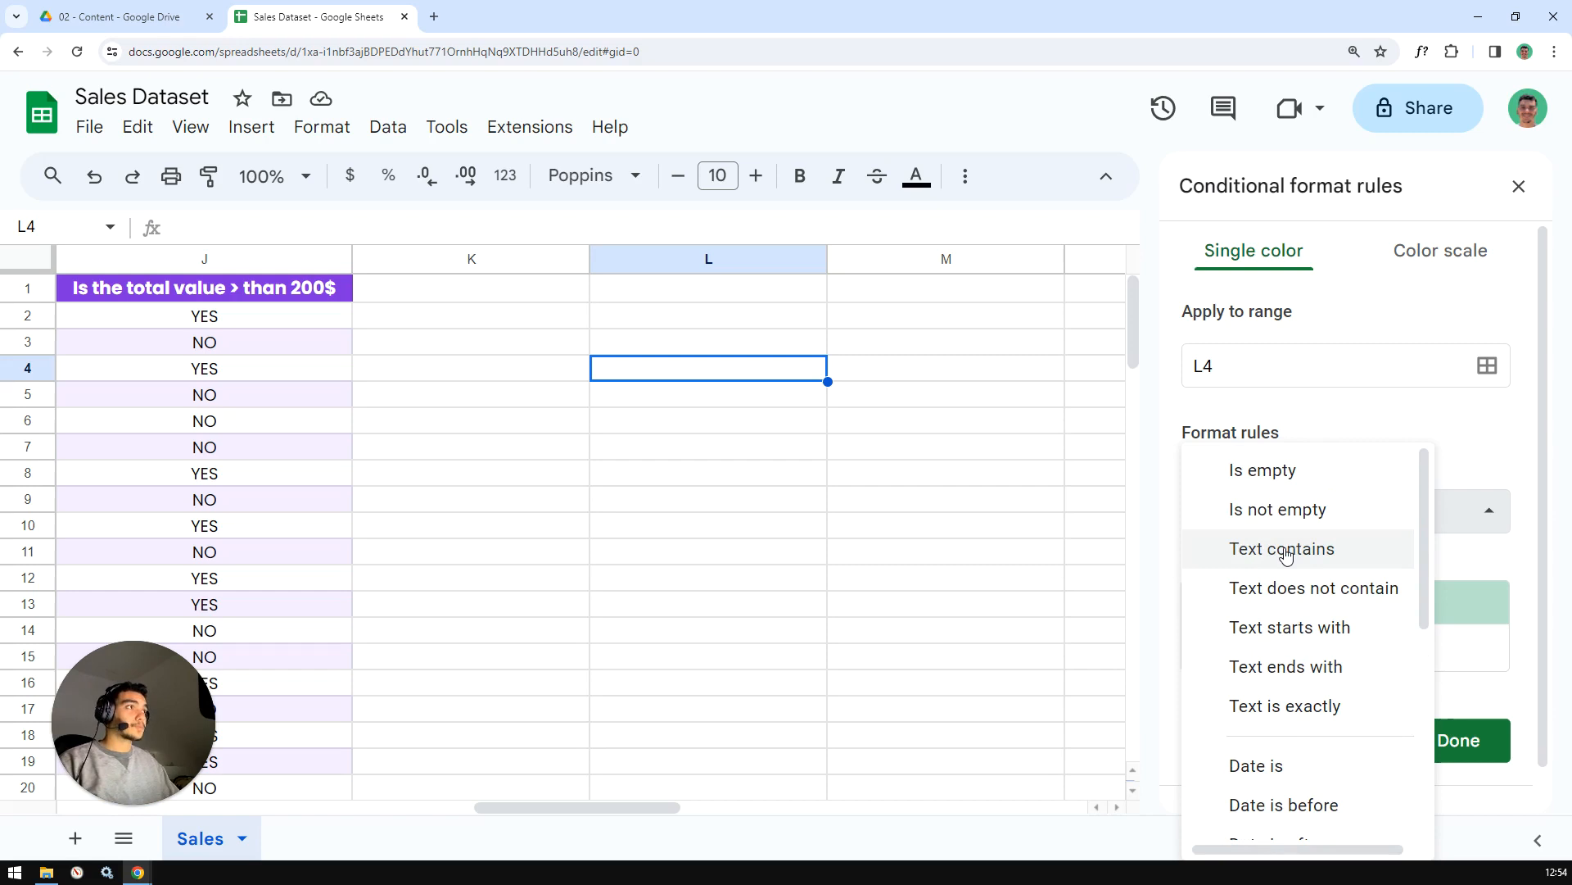
{"action": "left_click", "coordinate": [1247, 482]}
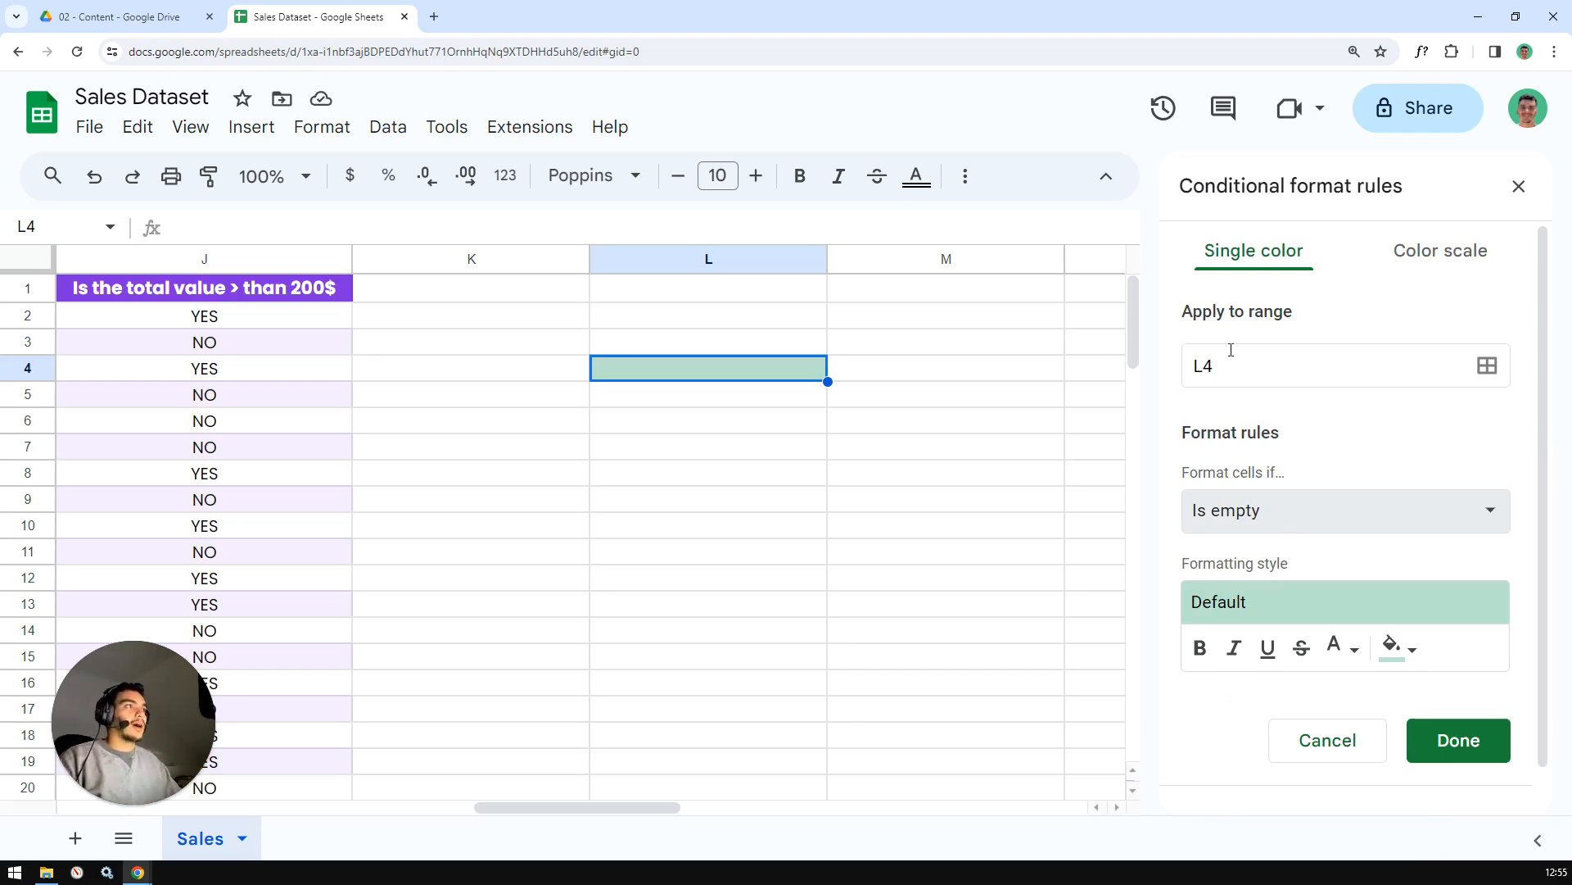
{"action": "left_click_drag", "start_coordinate": [1230, 365], "coordinate": [1186, 365]}
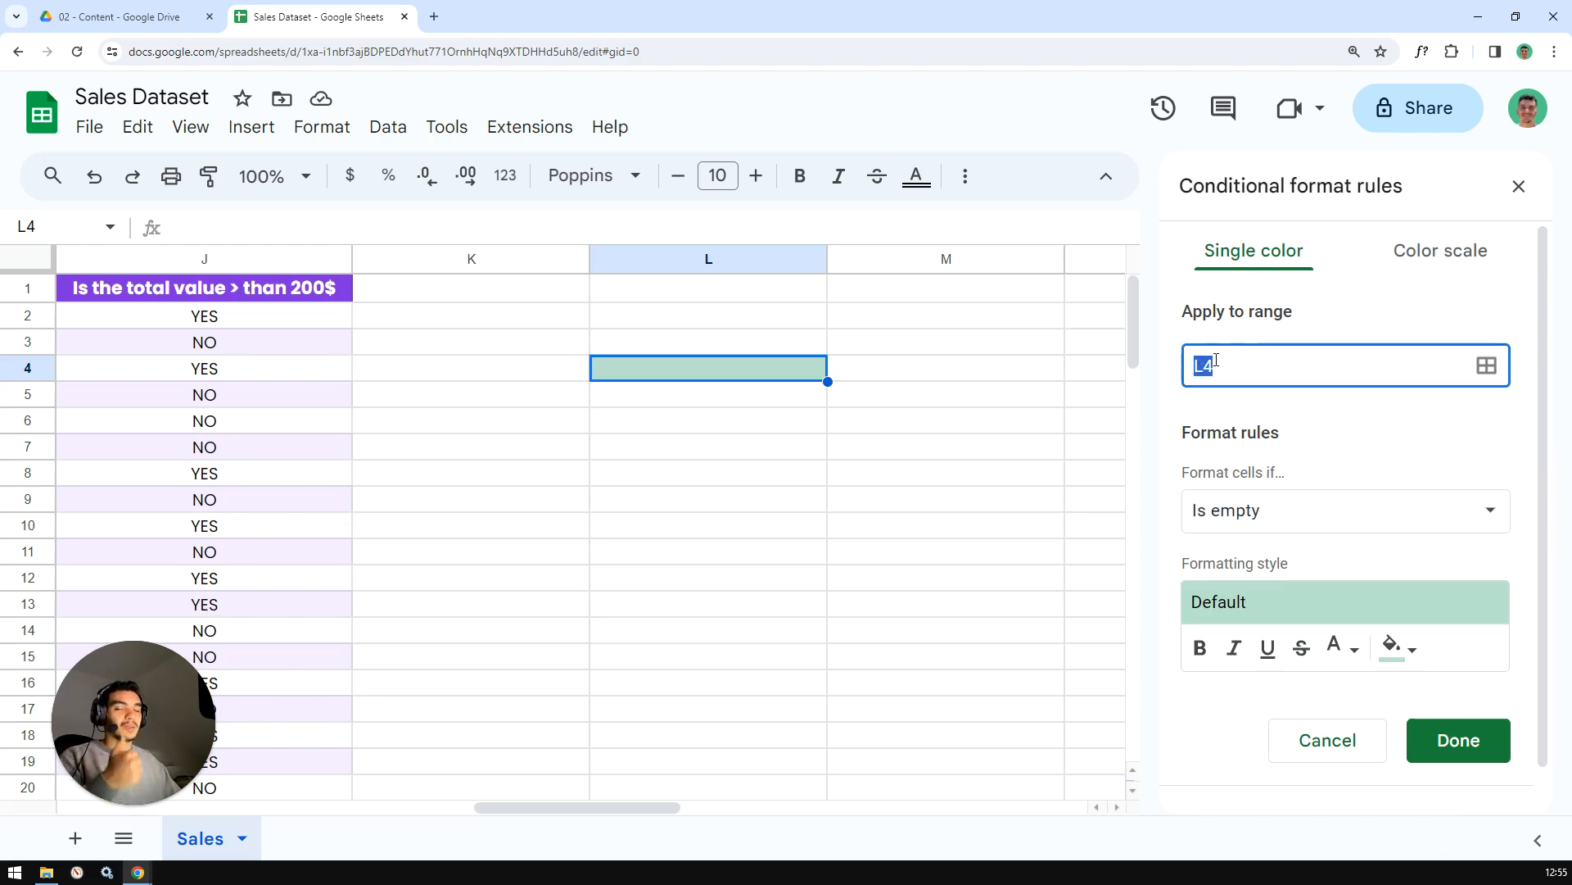
{"action": "left_click", "coordinate": [1288, 426]}
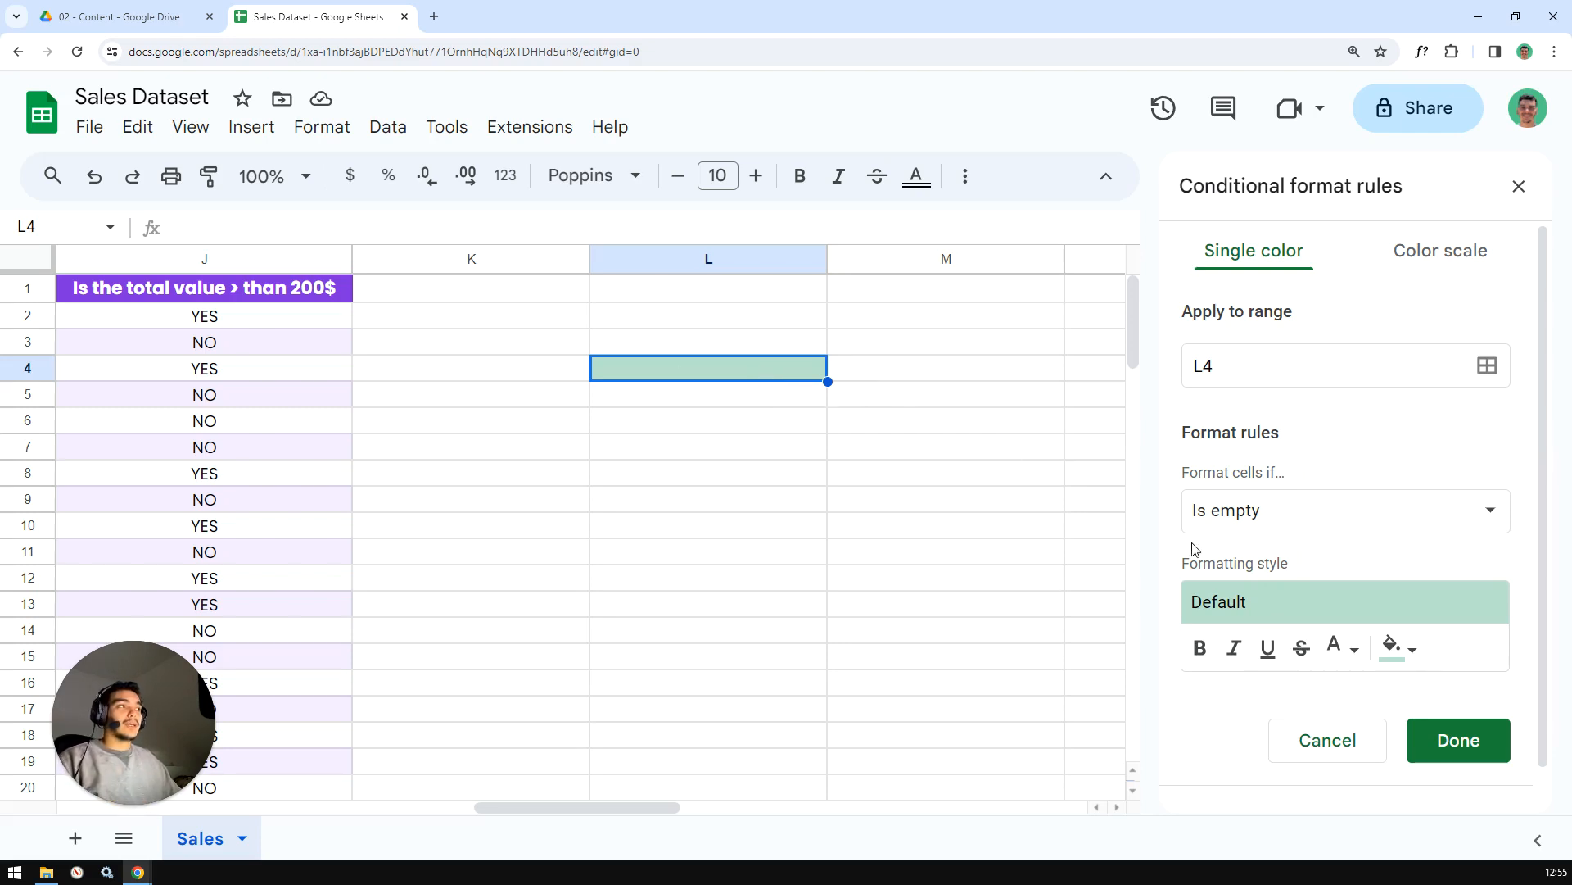
Set the L4 rule's formatting style to a light red fill color.
{"action": "left_click", "coordinate": [1402, 658]}
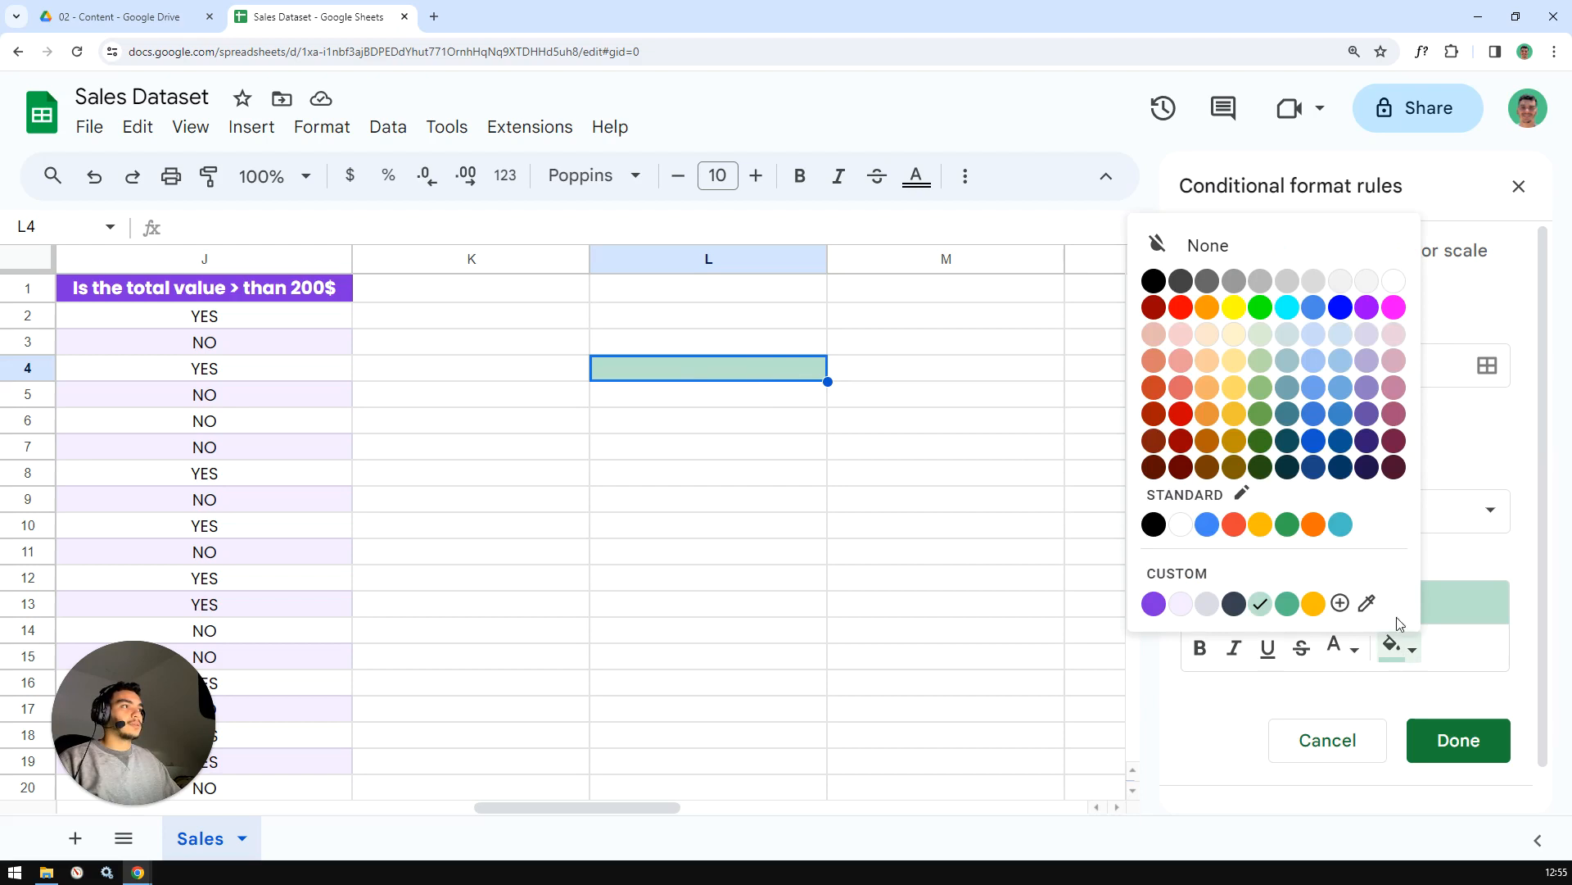
{"action": "left_click", "coordinate": [1181, 365]}
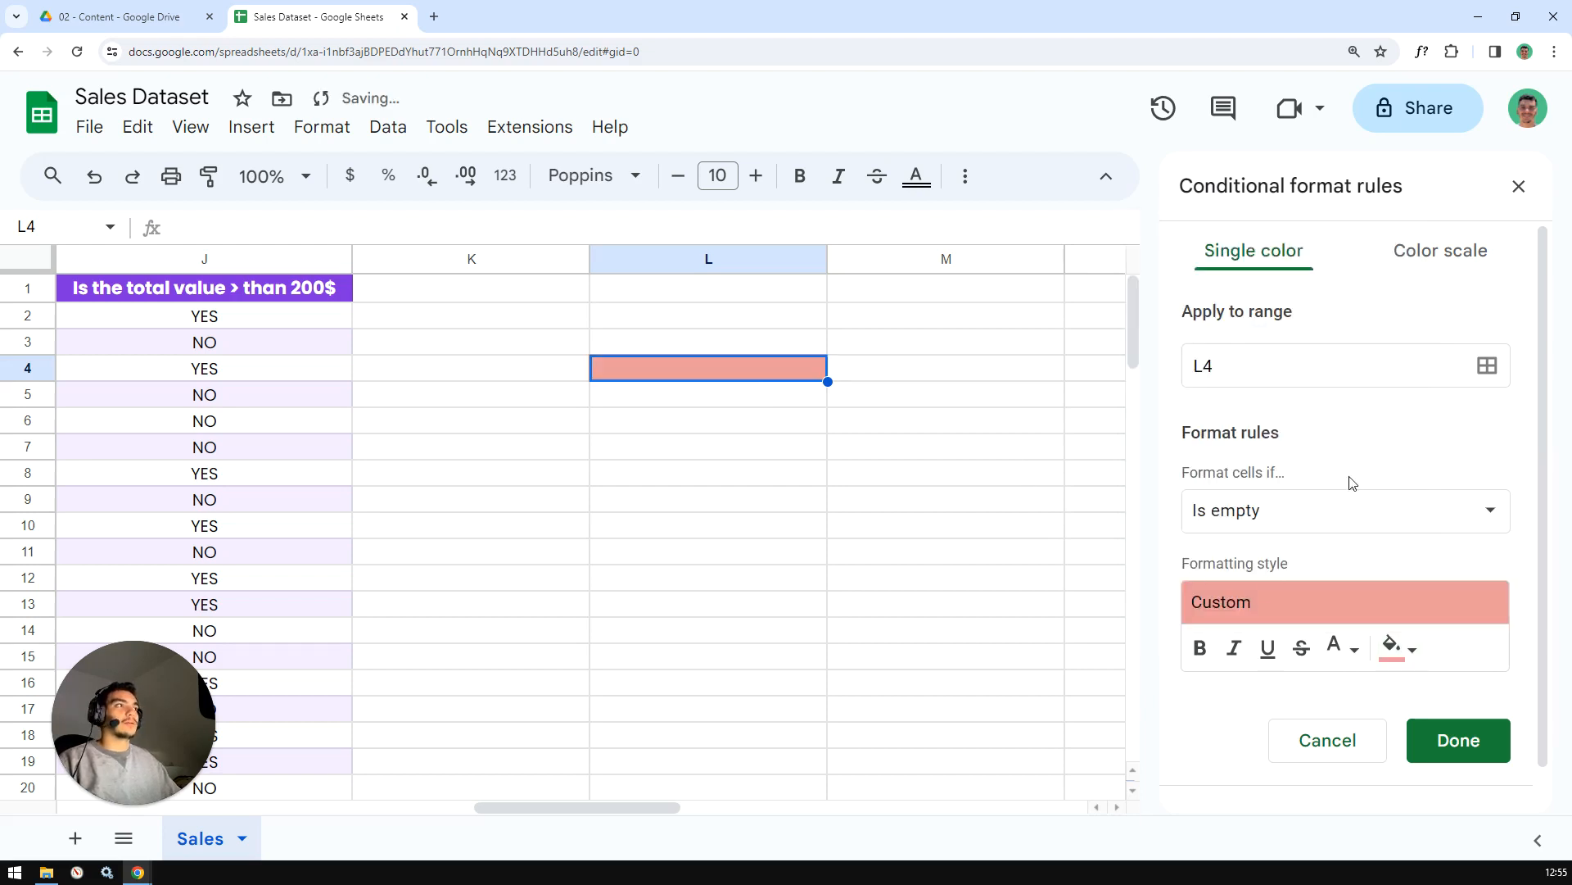
{"action": "left_click", "coordinate": [746, 395]}
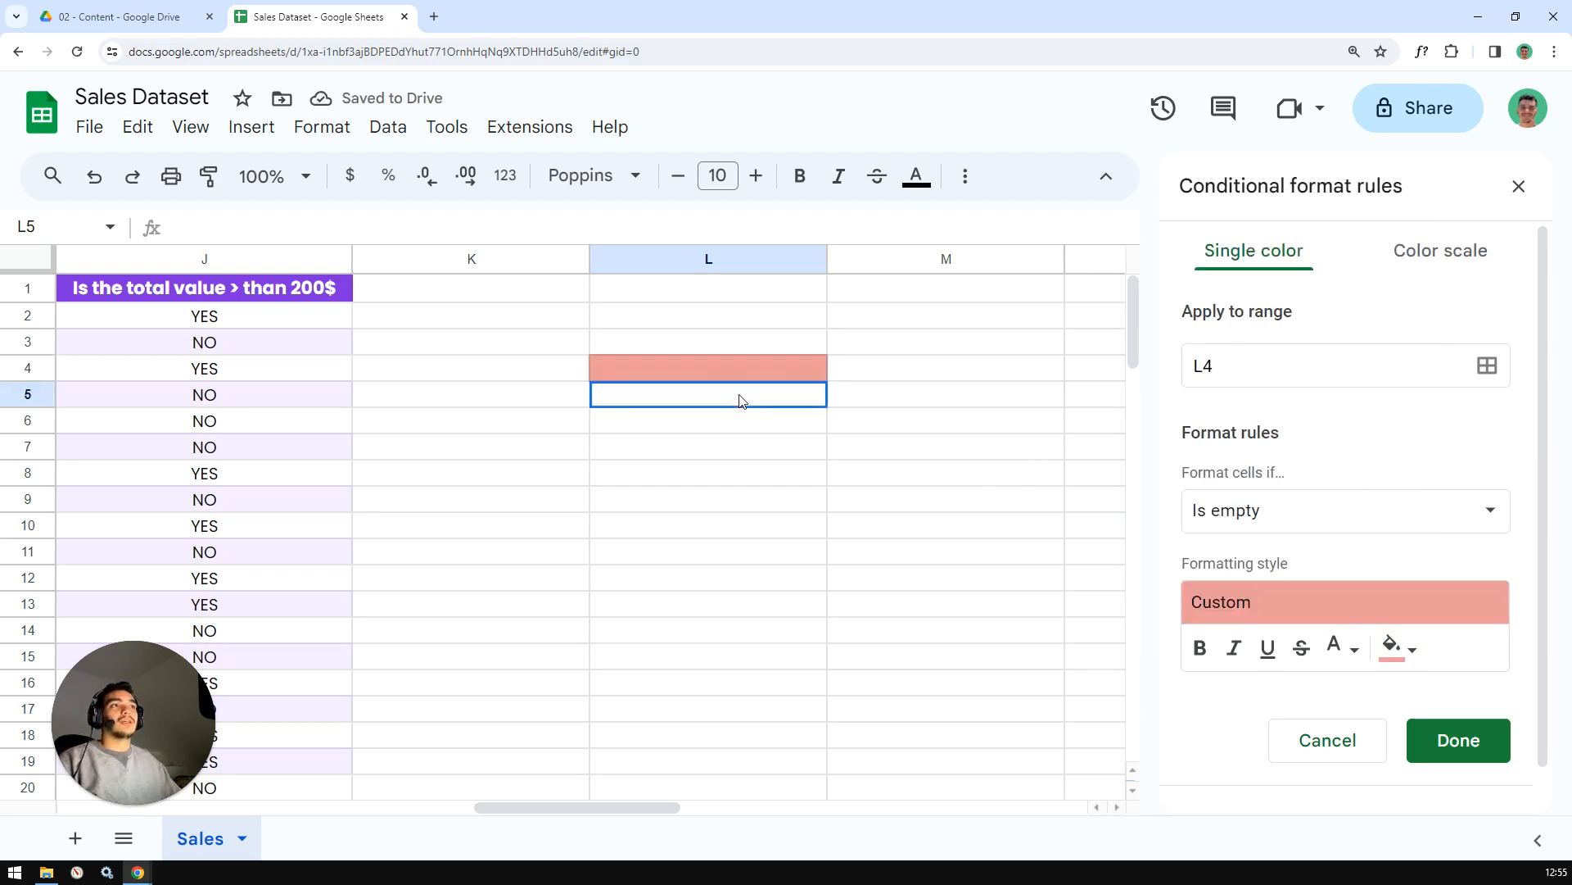
{"action": "left_click", "coordinate": [675, 446]}
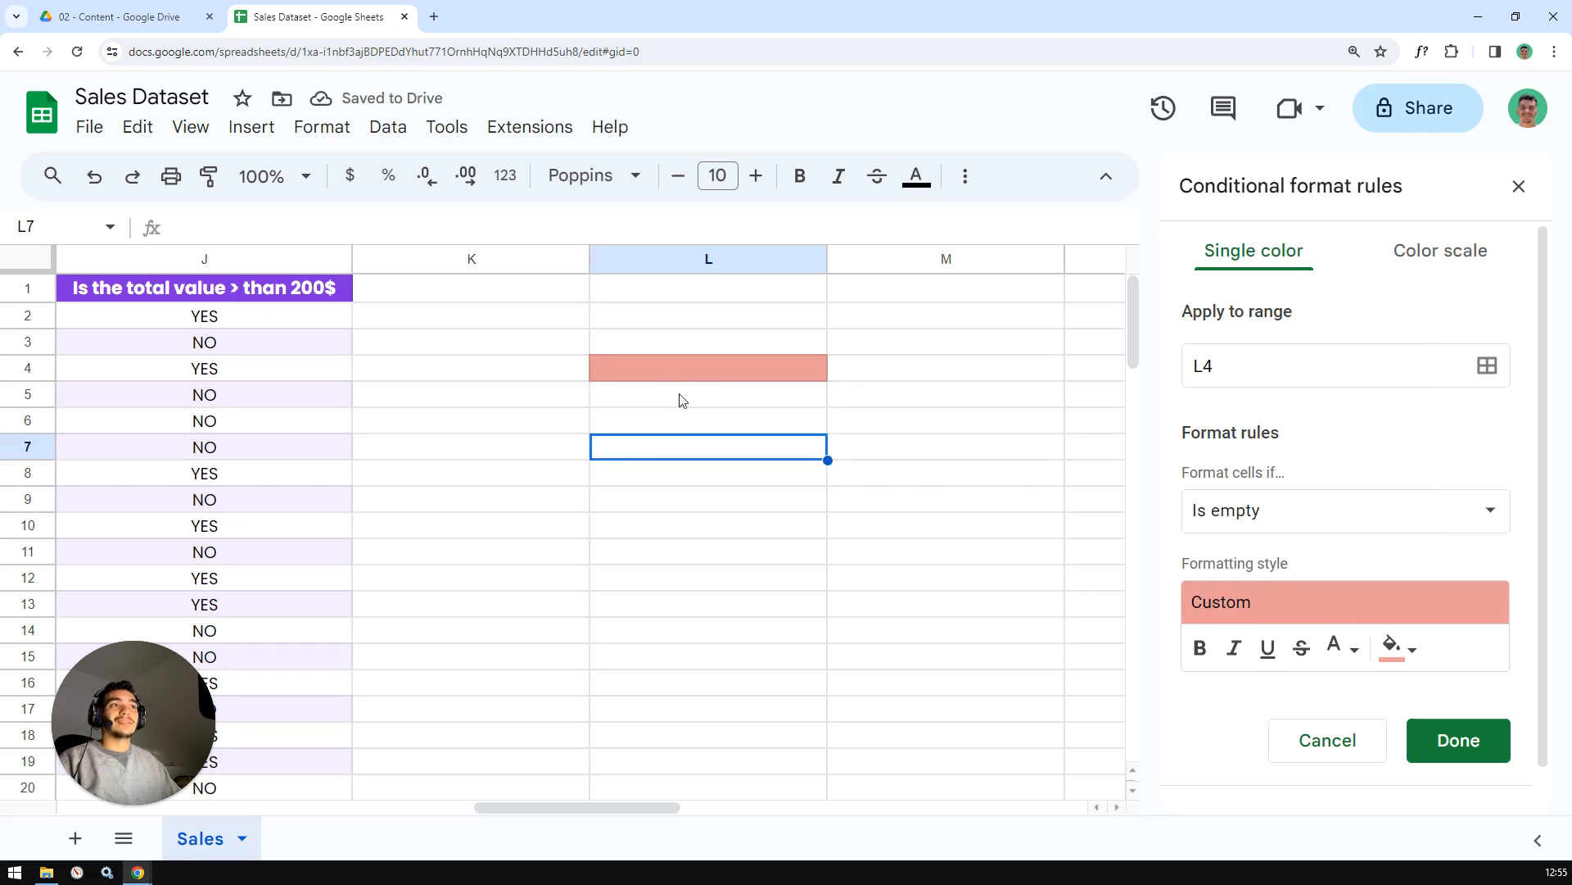
Enter "Text" in cell L4 to test the rule on a filled cell.
{"action": "left_click", "coordinate": [752, 377]}
{"action": "type", "text": "Text"}
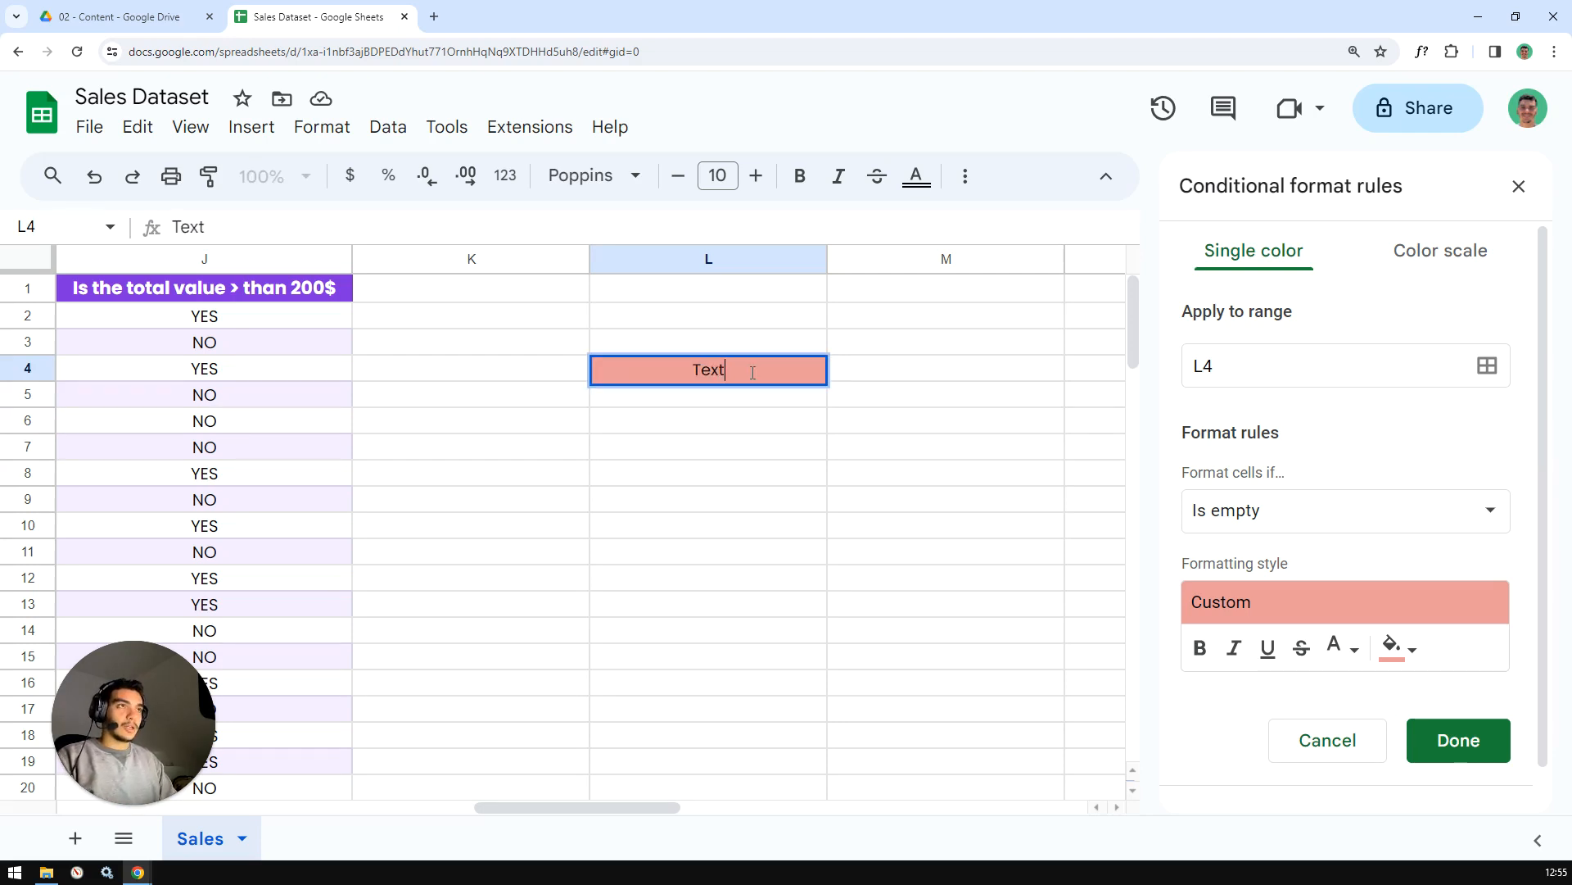
{"action": "key", "text": "Return"}
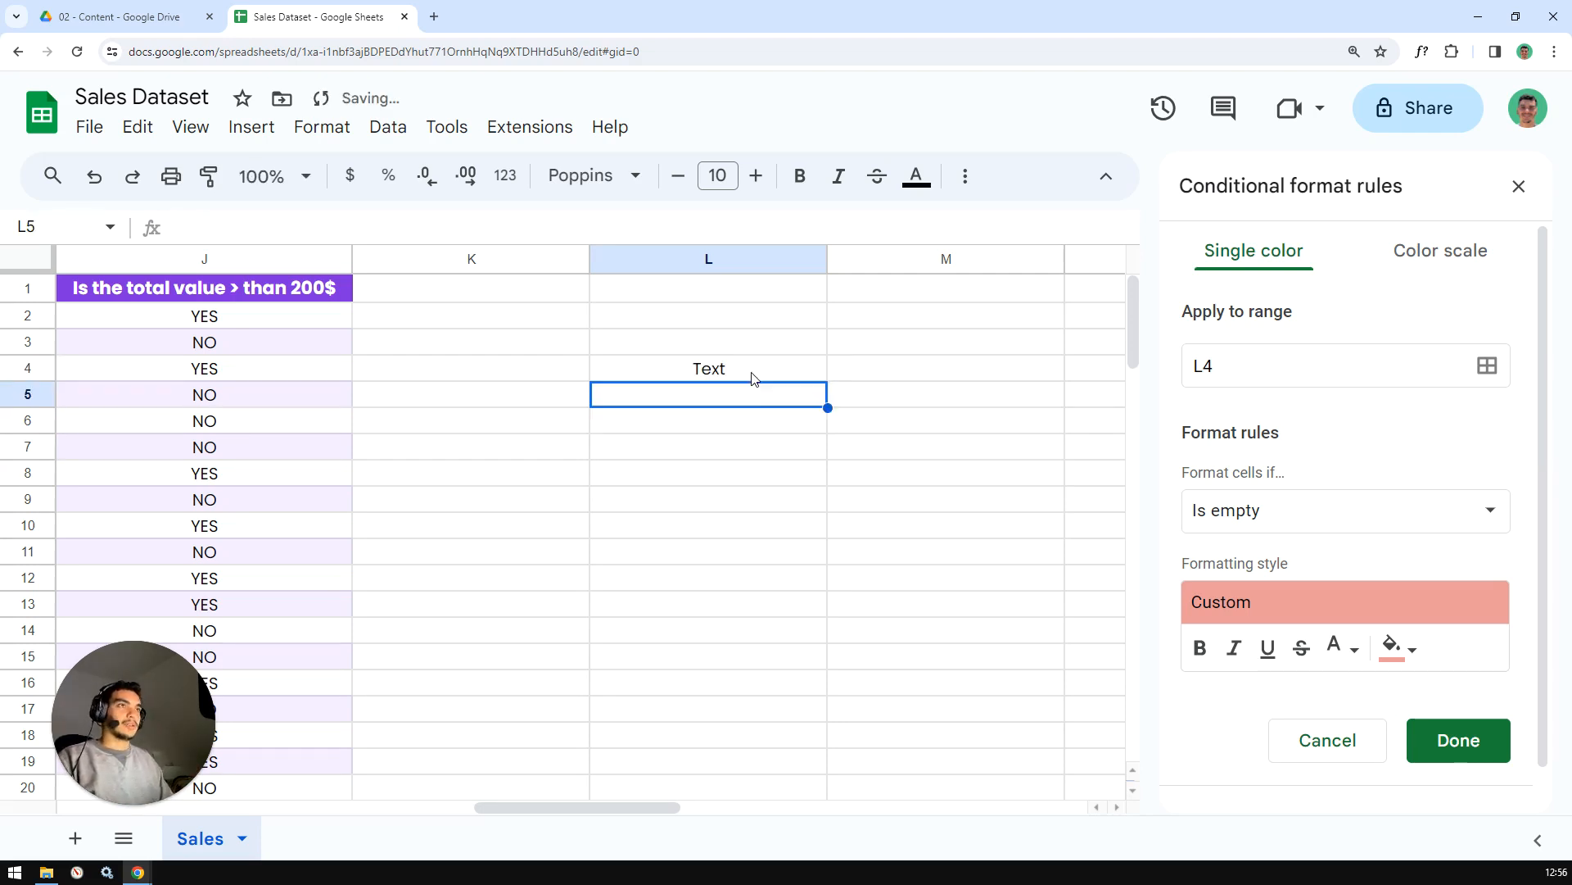
{"action": "left_click", "coordinate": [724, 375]}
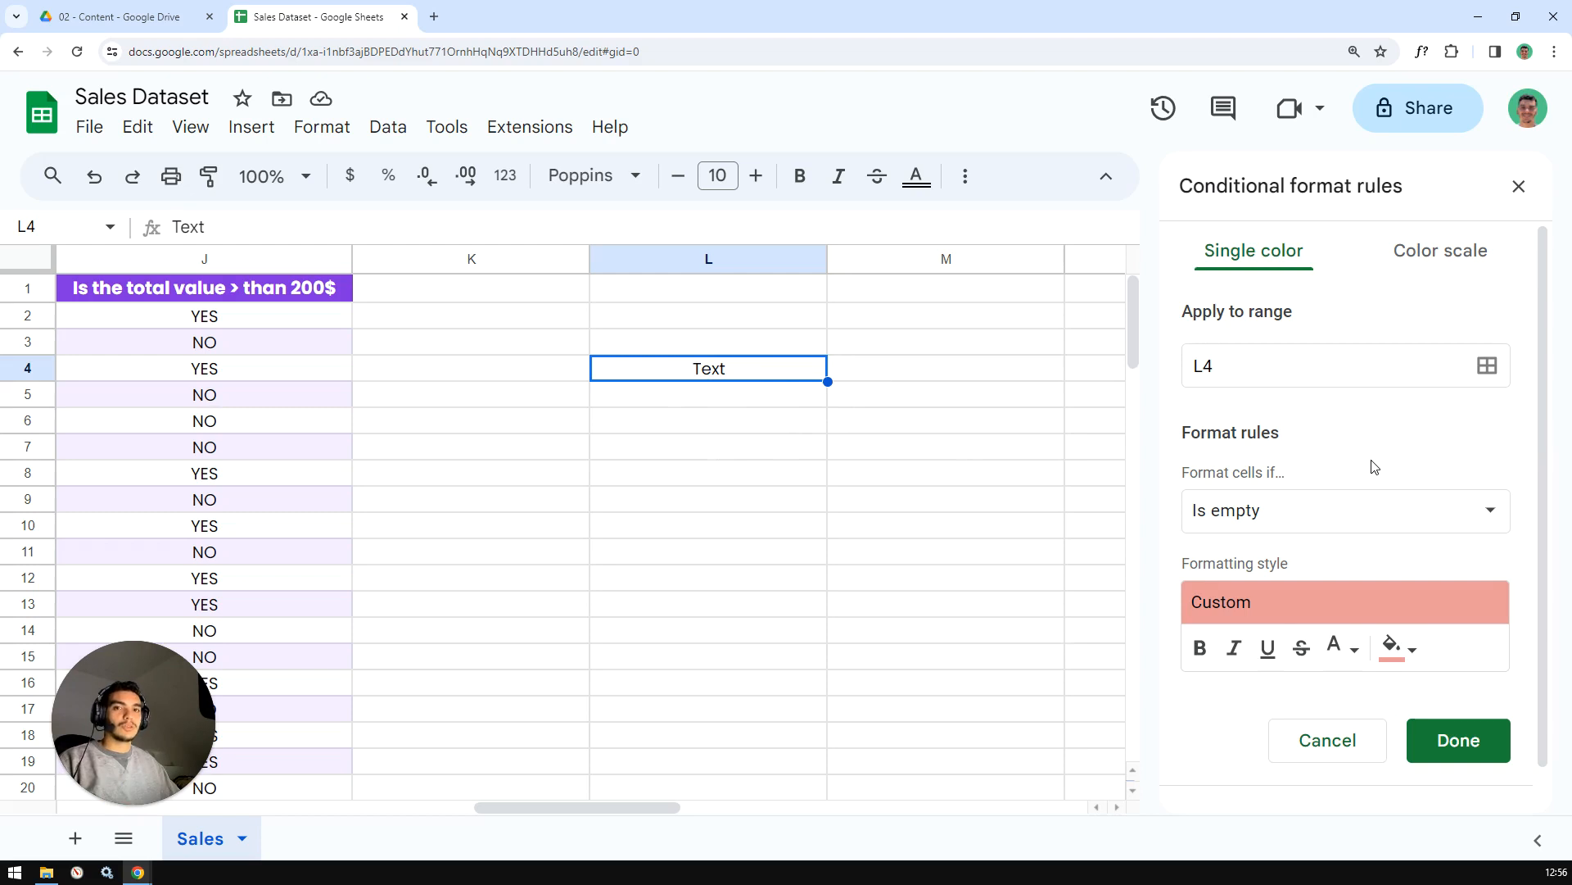
Clear the text from cell L4 to test the rule on an empty cell.
{"action": "left_click", "coordinate": [778, 433]}
{"action": "left_click", "coordinate": [742, 378]}
{"action": "key", "text": "Delete"}
{"action": "left_click", "coordinate": [744, 454]}
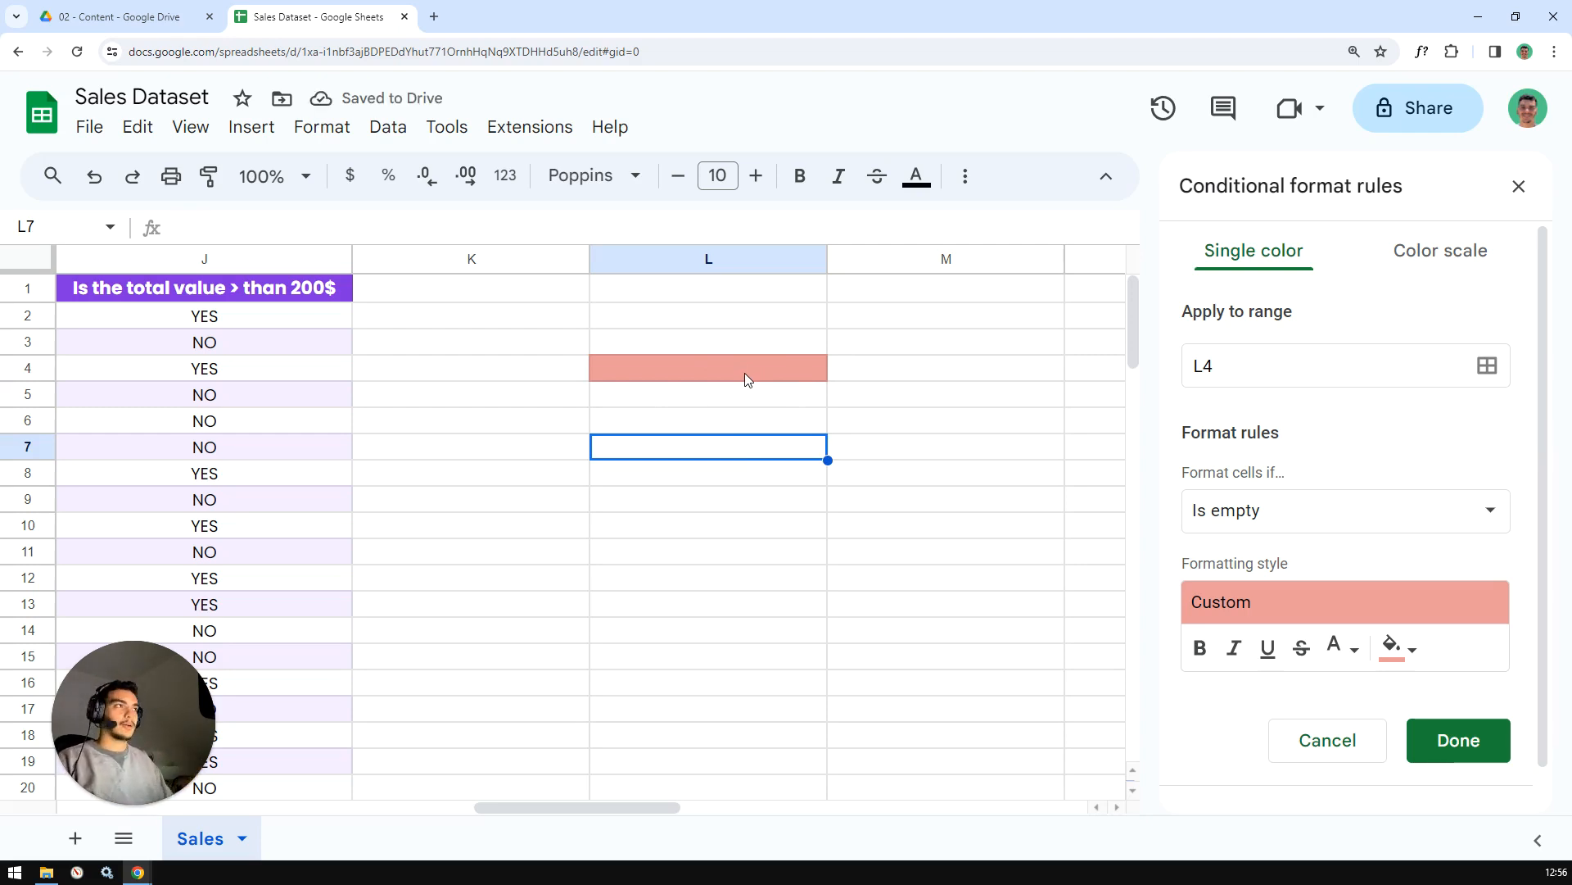
Cancel the conditional formatting rule for L4 and close the rules editor.
{"action": "left_click", "coordinate": [1327, 740]}
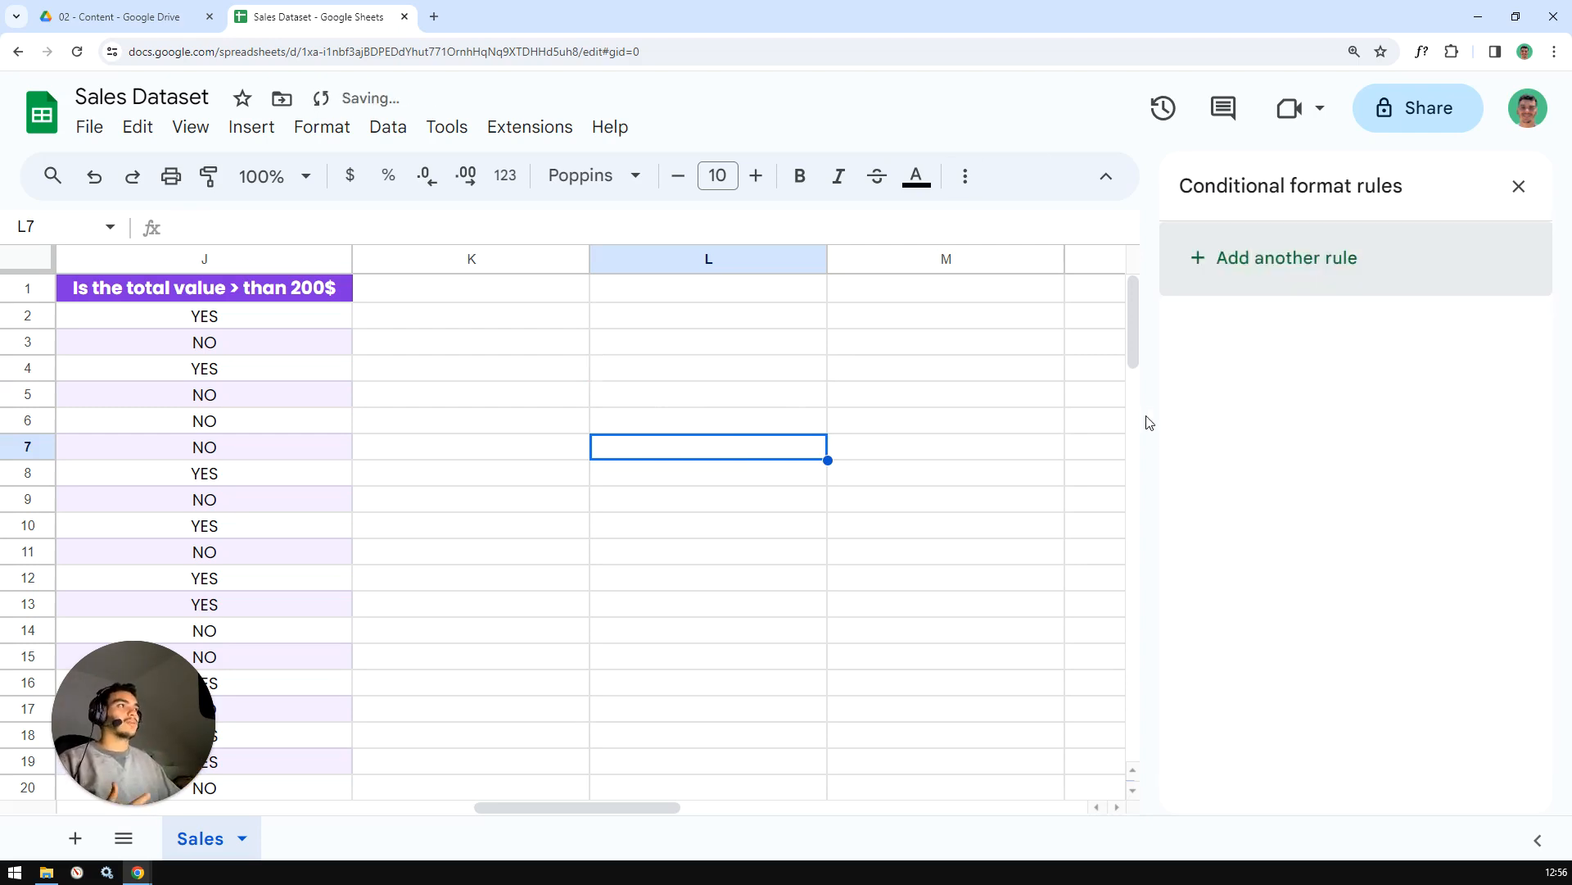
{"action": "left_click", "coordinate": [782, 399]}
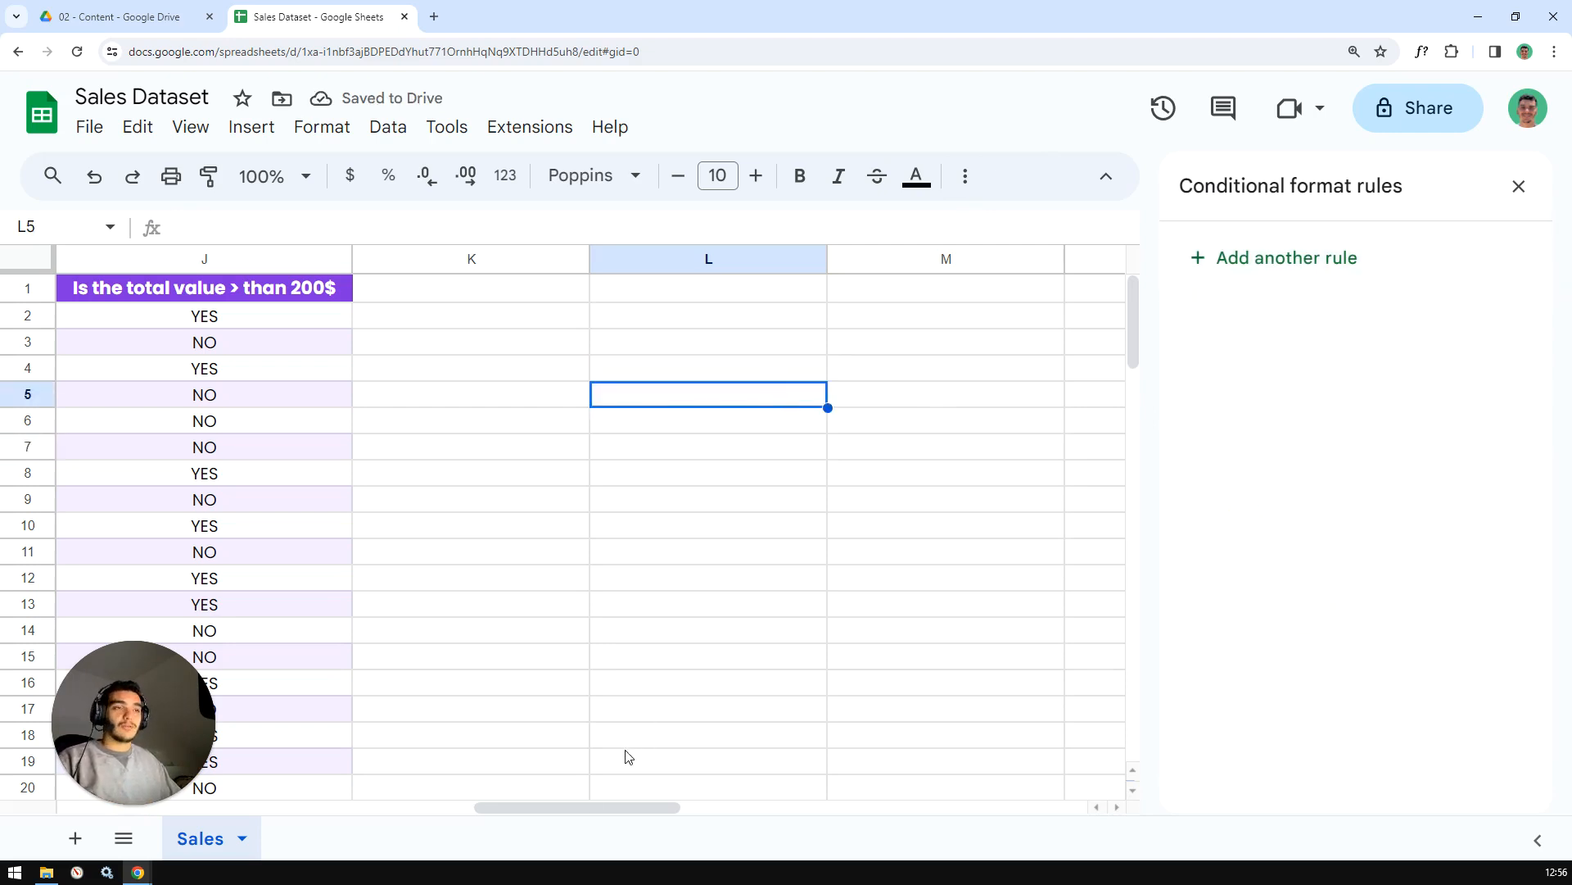
{"action": "left_click_drag", "start_coordinate": [508, 807], "coordinate": [459, 819]}
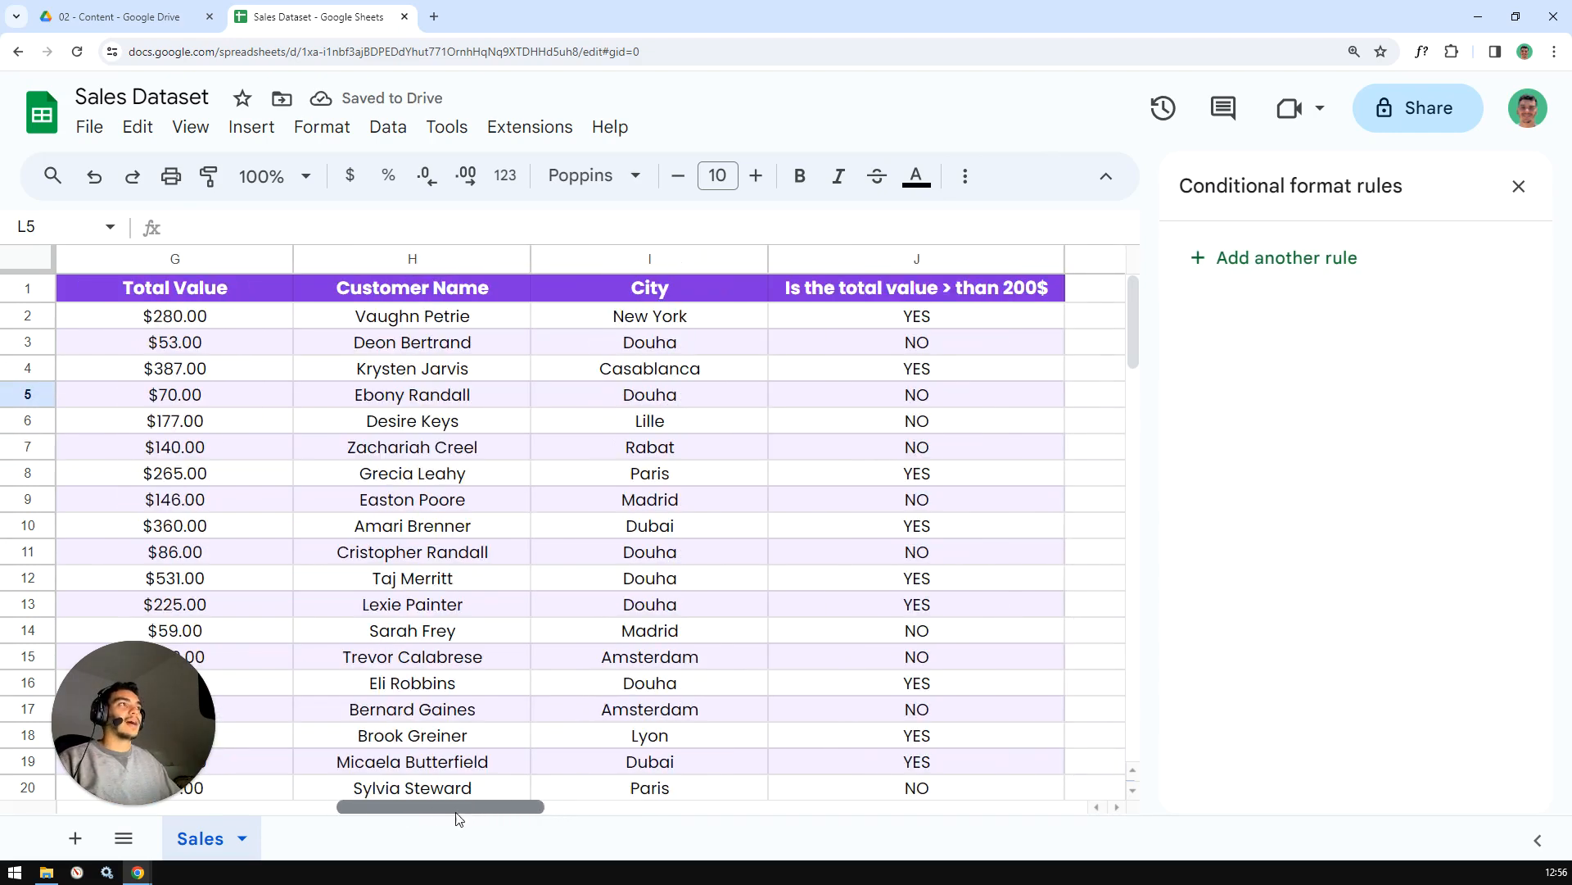
{"action": "left_click", "coordinate": [1518, 186]}
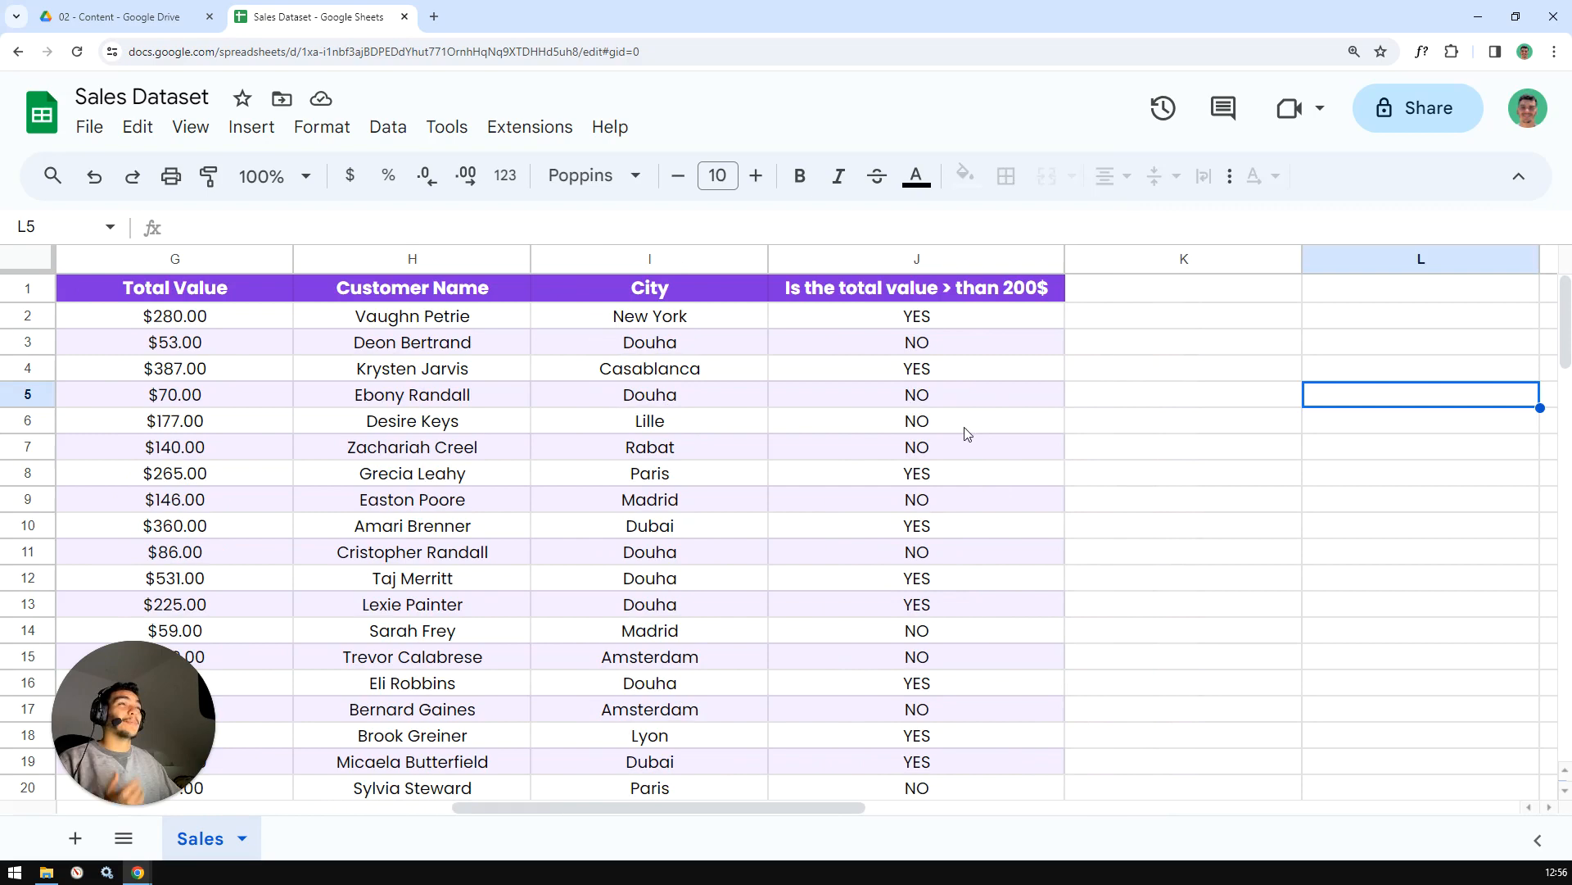
Review the Sales Dataset's columns from Order Number through City to the "Is the total value > than 200$" column.
{"action": "left_click", "coordinate": [1173, 401]}
{"action": "left_click_drag", "start_coordinate": [696, 811], "coordinate": [443, 819]}
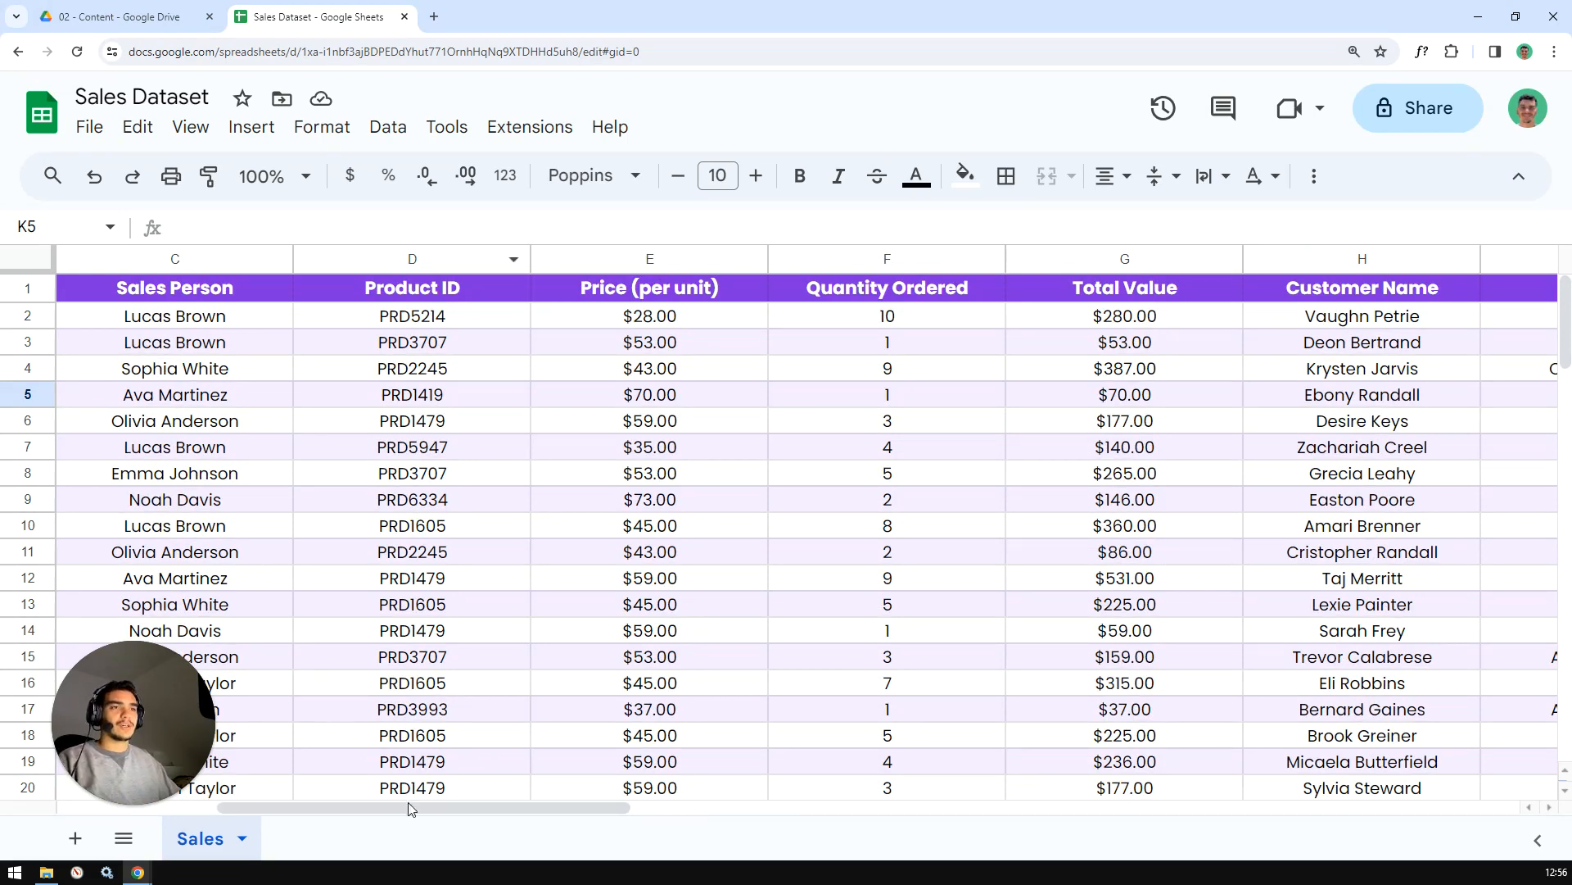
{"action": "left_click_drag", "start_coordinate": [411, 809], "coordinate": [253, 809]}
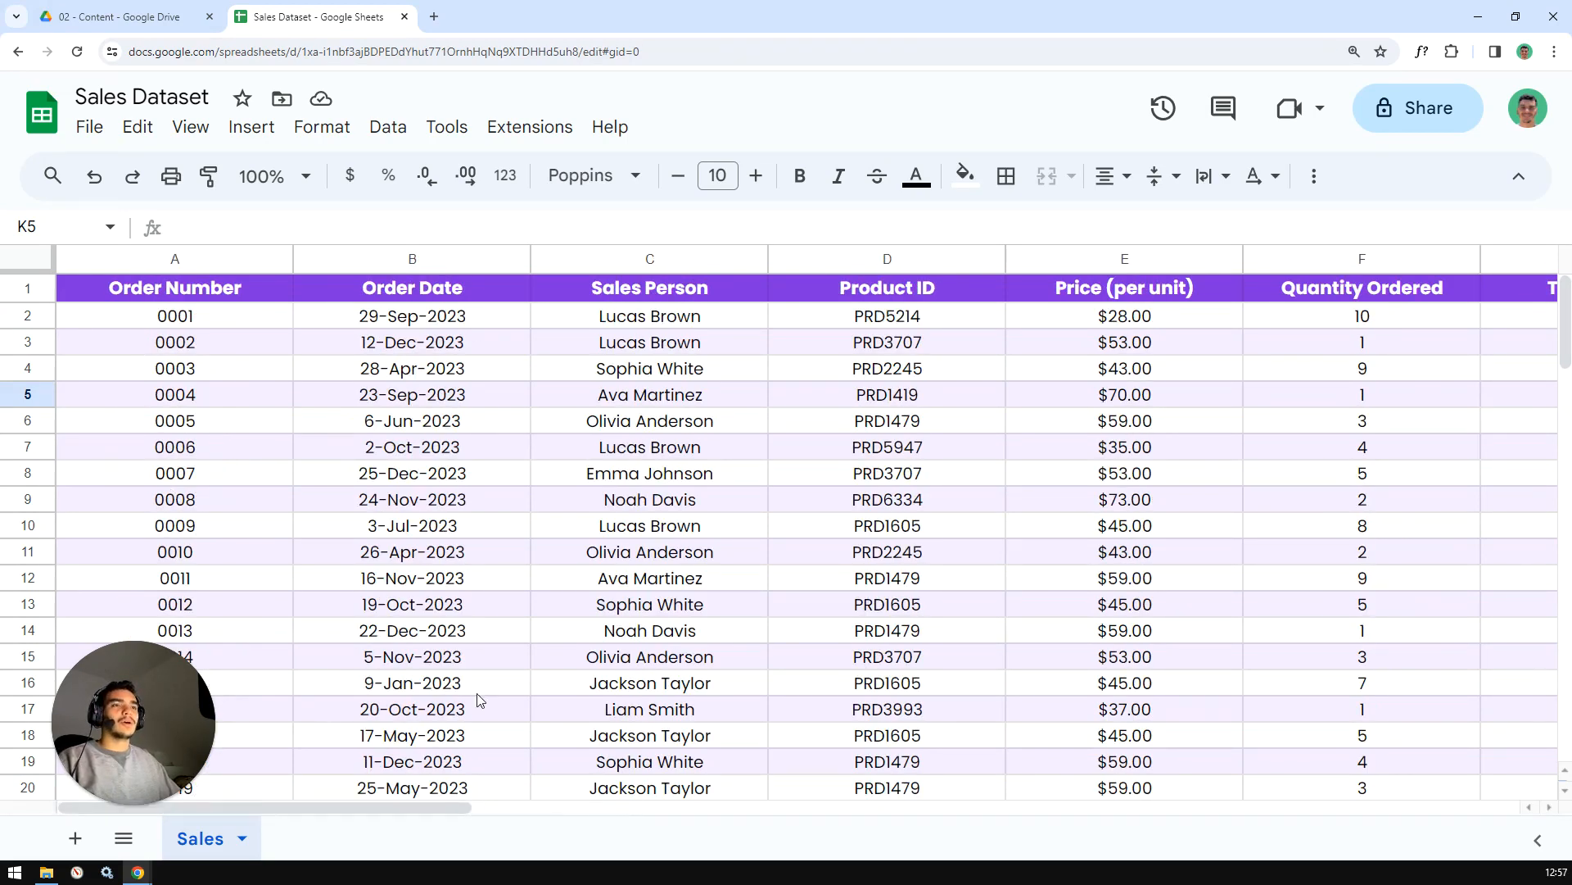
{"action": "left_click_drag", "start_coordinate": [411, 807], "coordinate": [542, 808]}
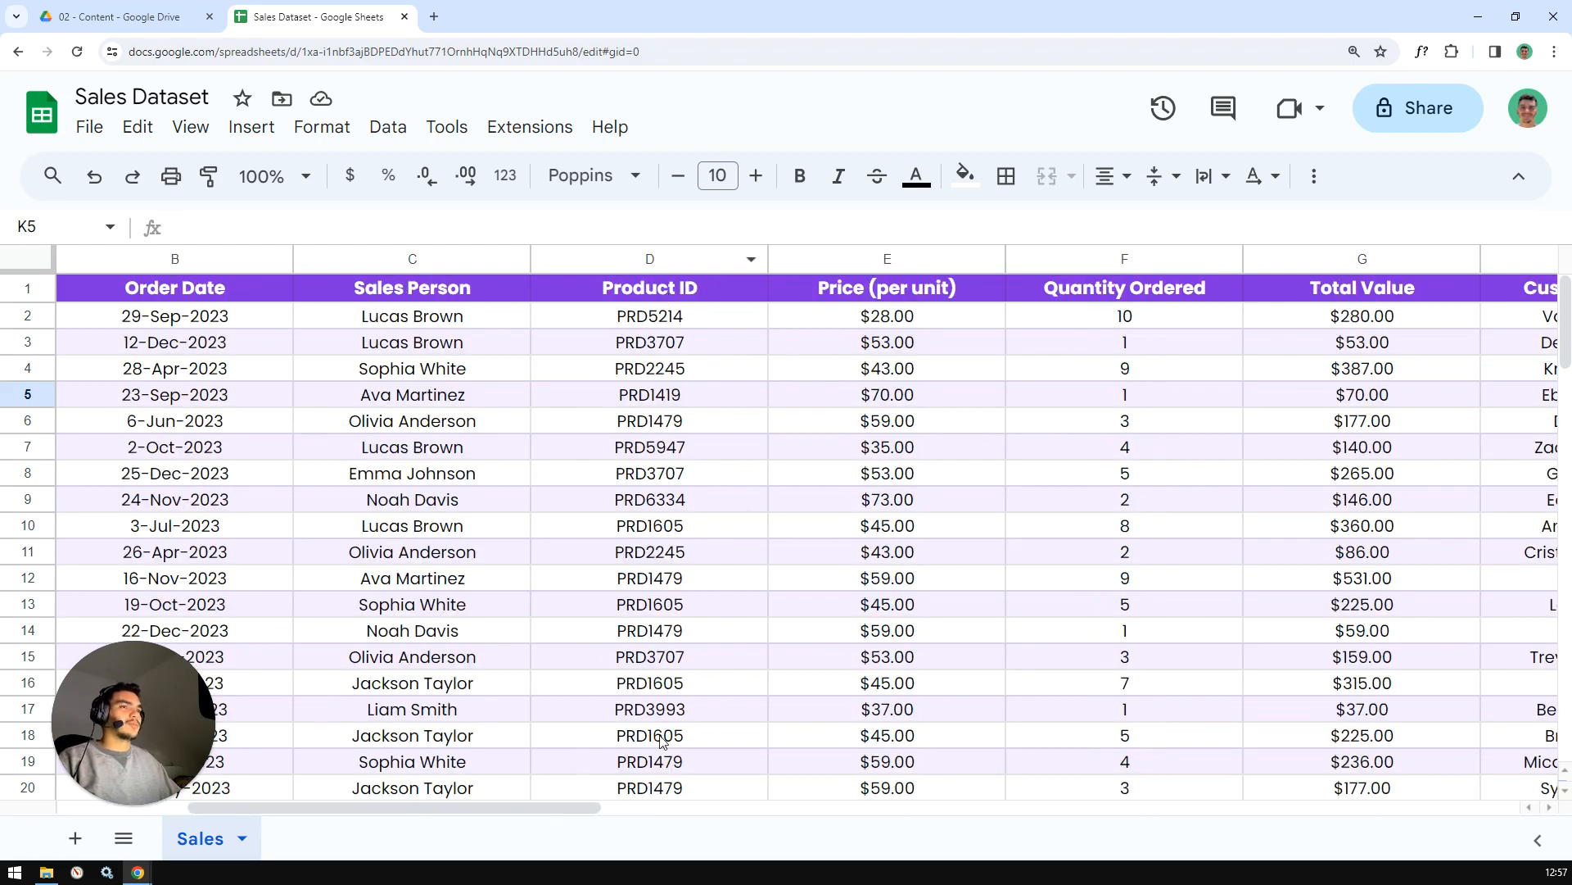
{"action": "left_click_drag", "start_coordinate": [597, 809], "coordinate": [817, 809]}
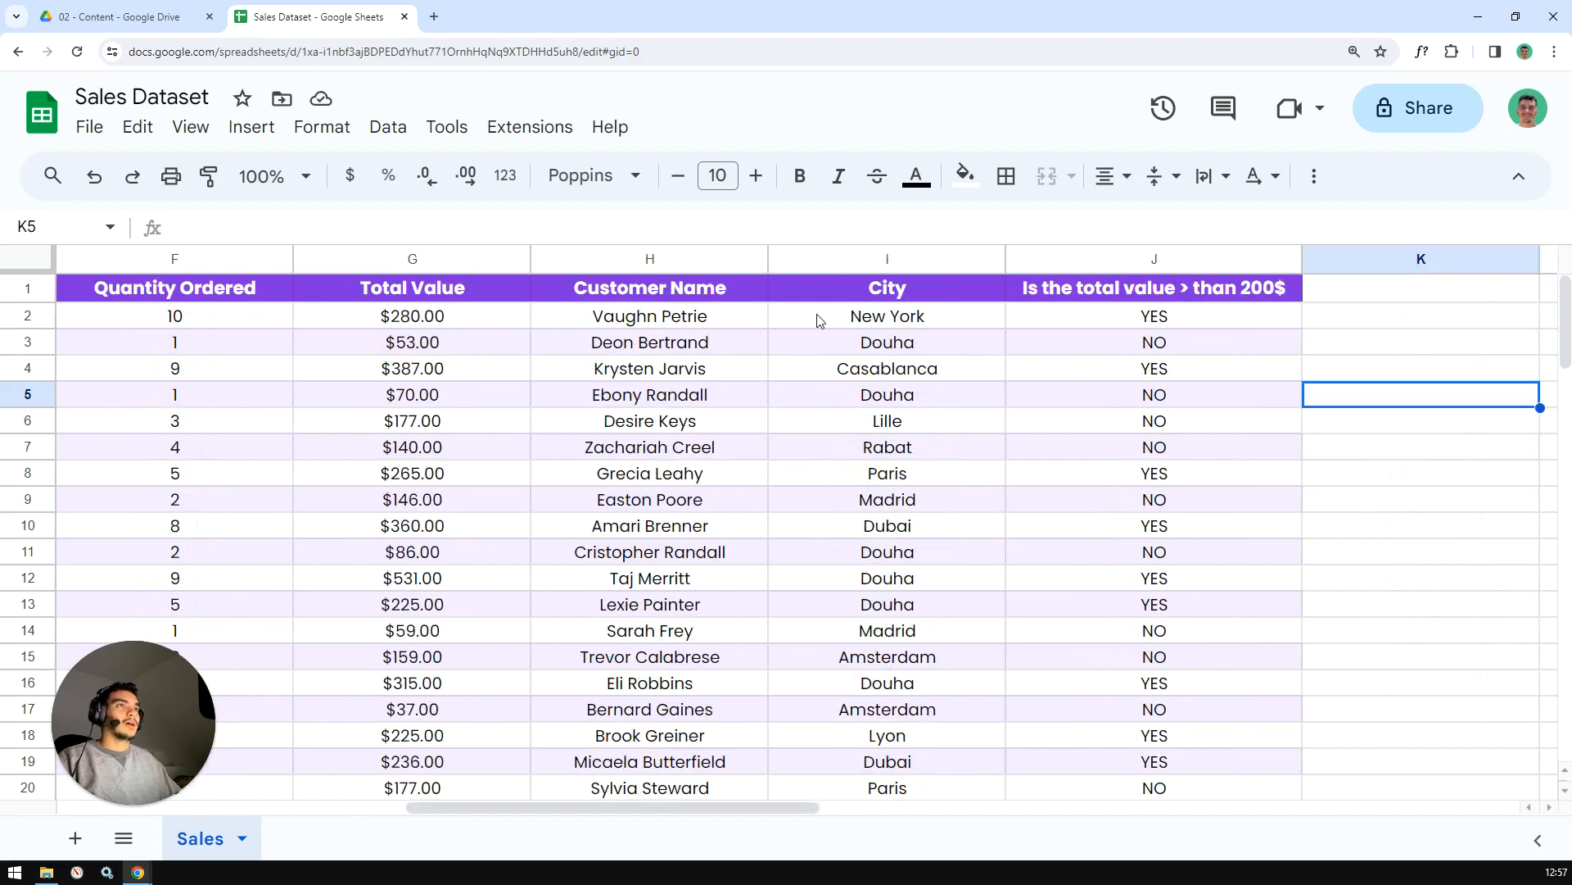
{"action": "left_click", "coordinate": [873, 316]}
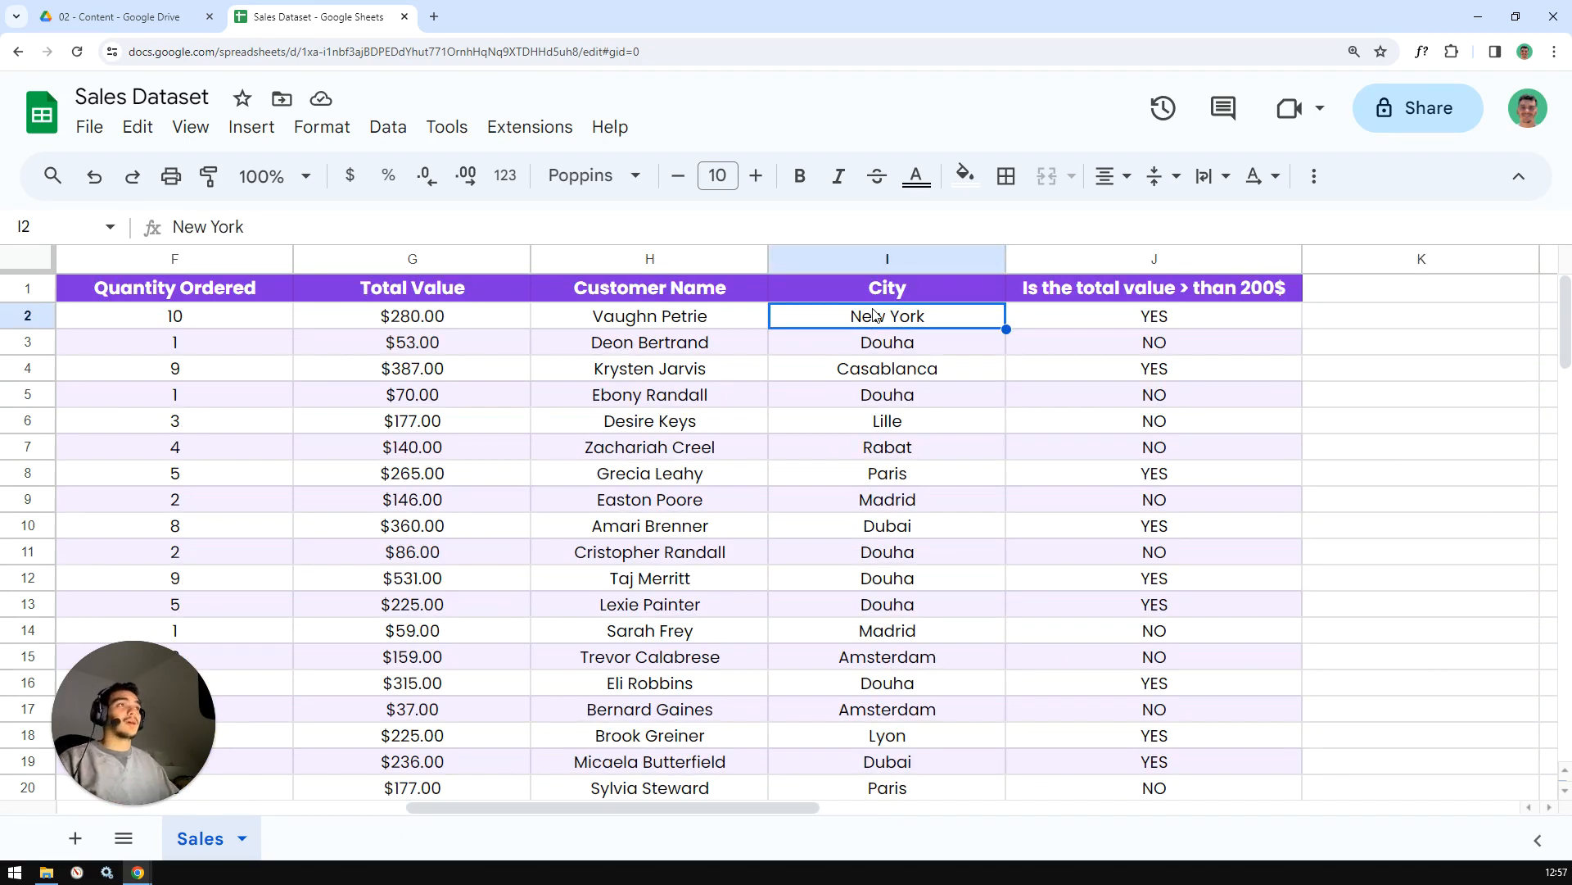
{"action": "left_click", "coordinate": [1157, 260]}
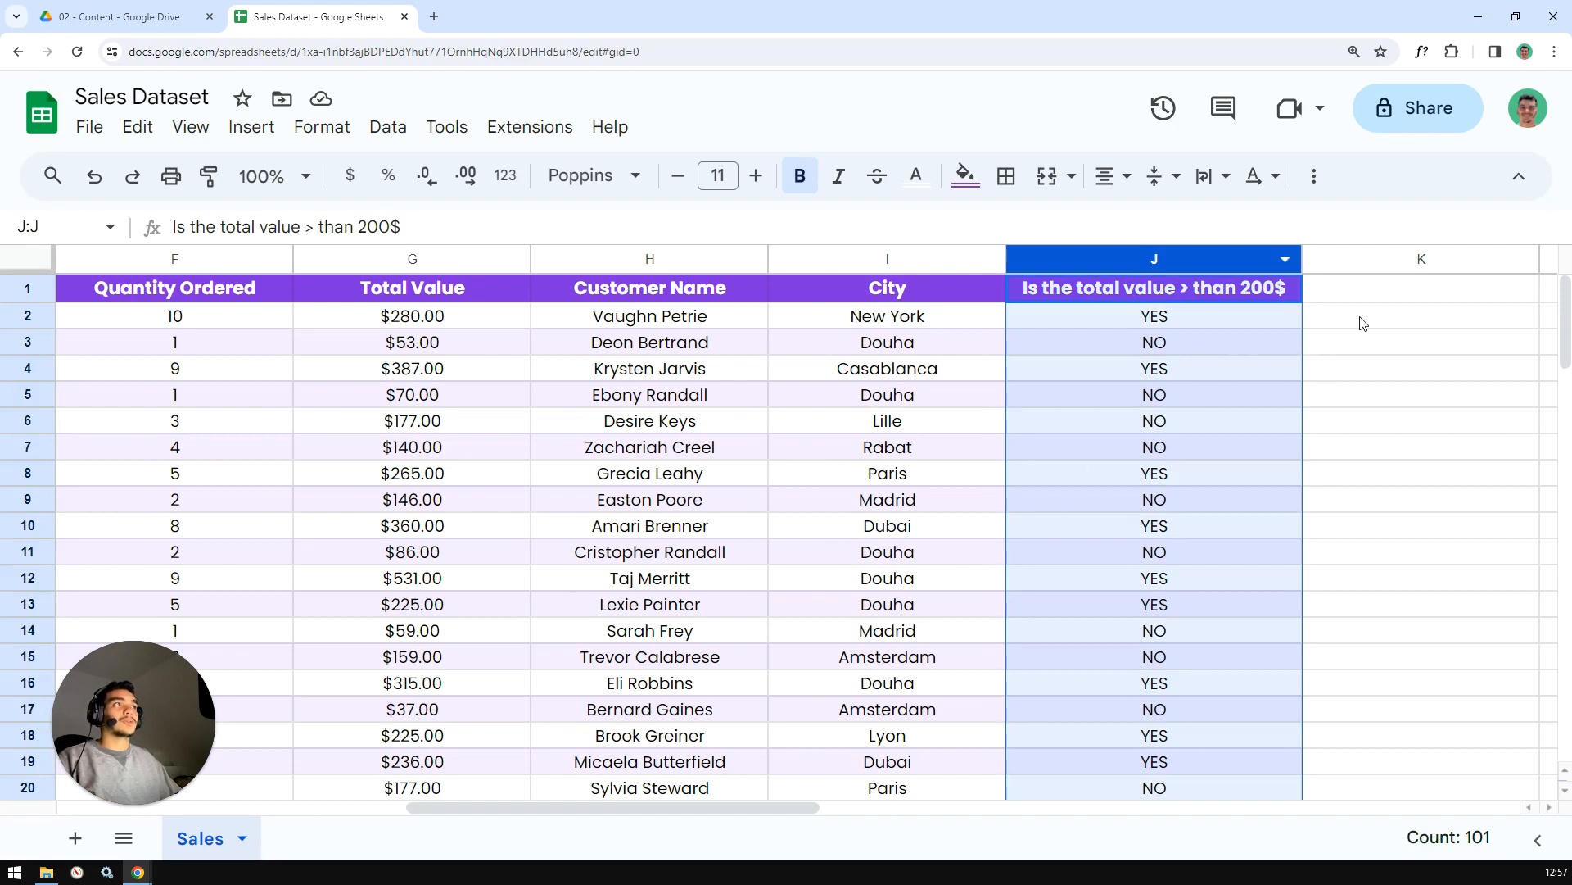
{"action": "left_click", "coordinate": [1363, 321]}
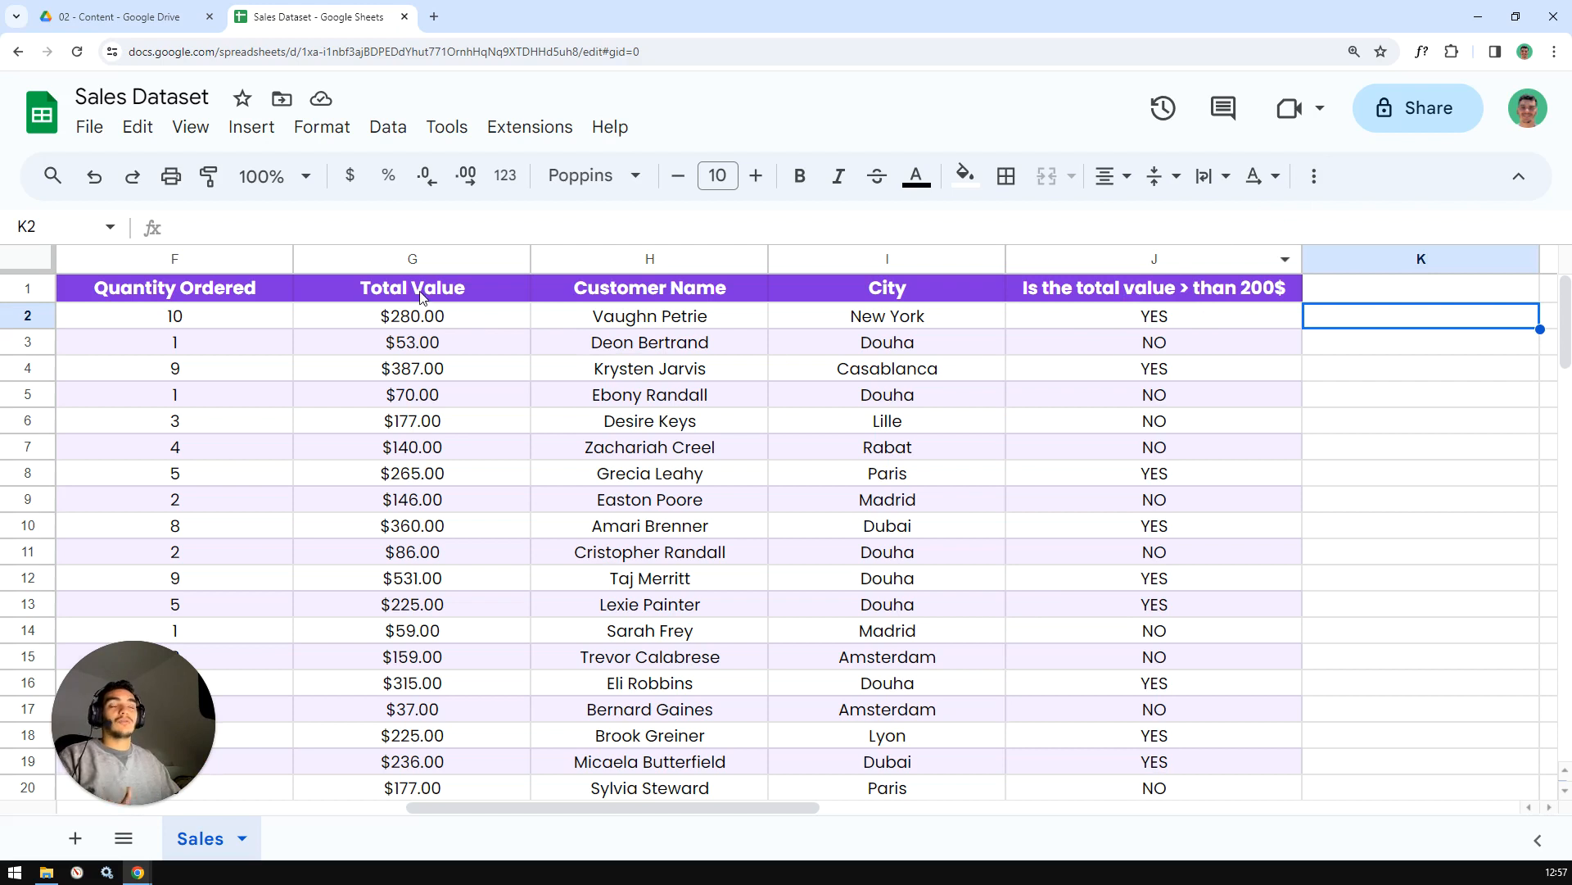
Compare the Total Value amounts in G2 and G3 with the YES/NO formulas in J2 and J3.
{"action": "left_click", "coordinate": [410, 319]}
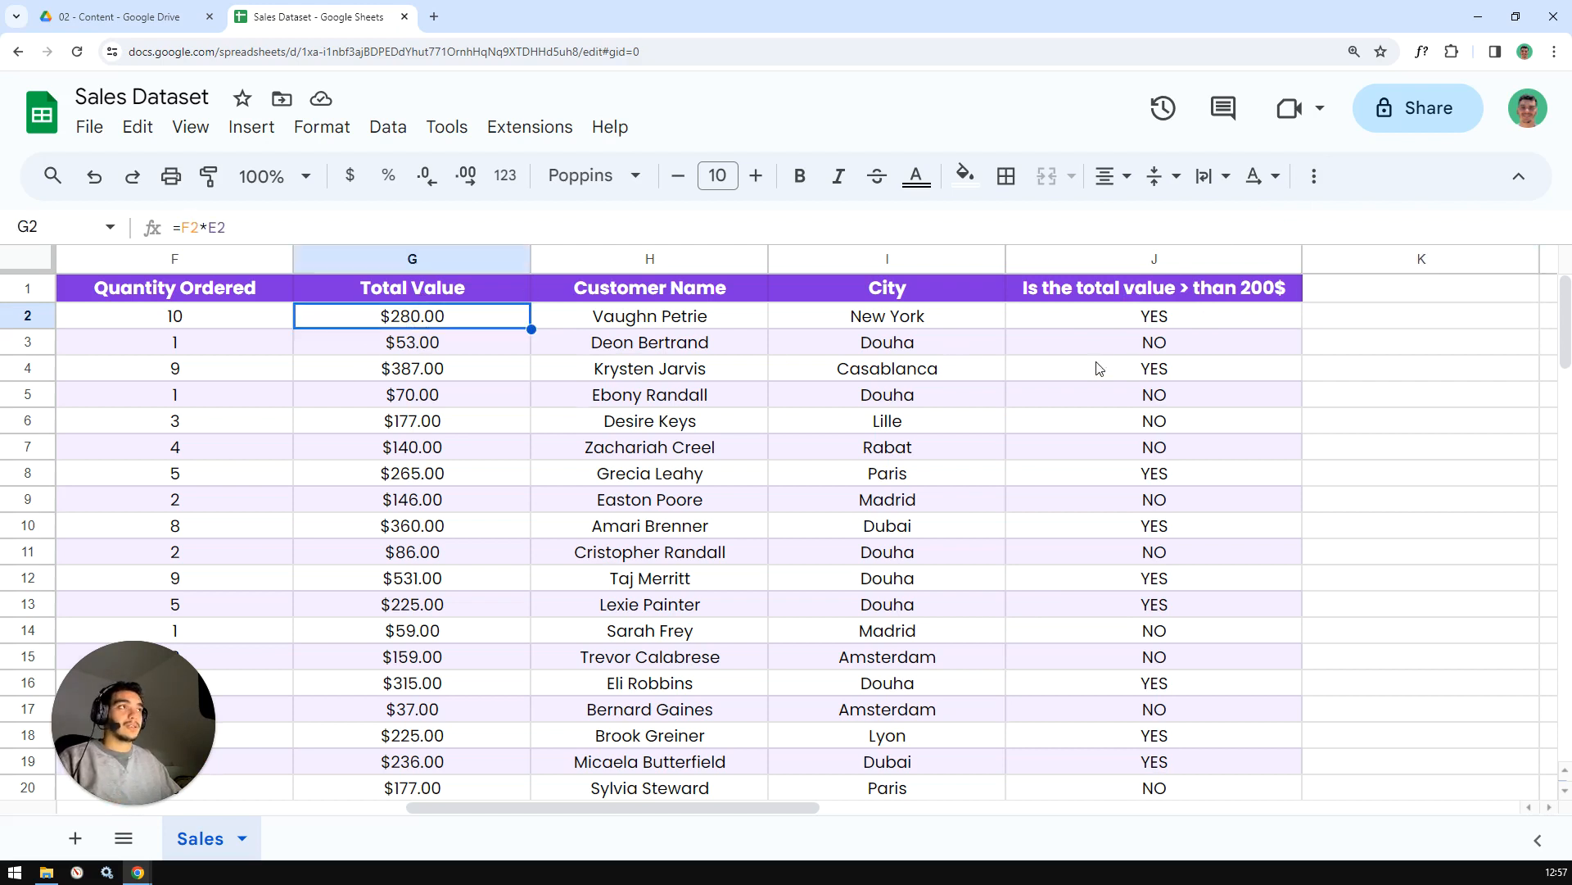
{"action": "left_click", "coordinate": [1171, 320]}
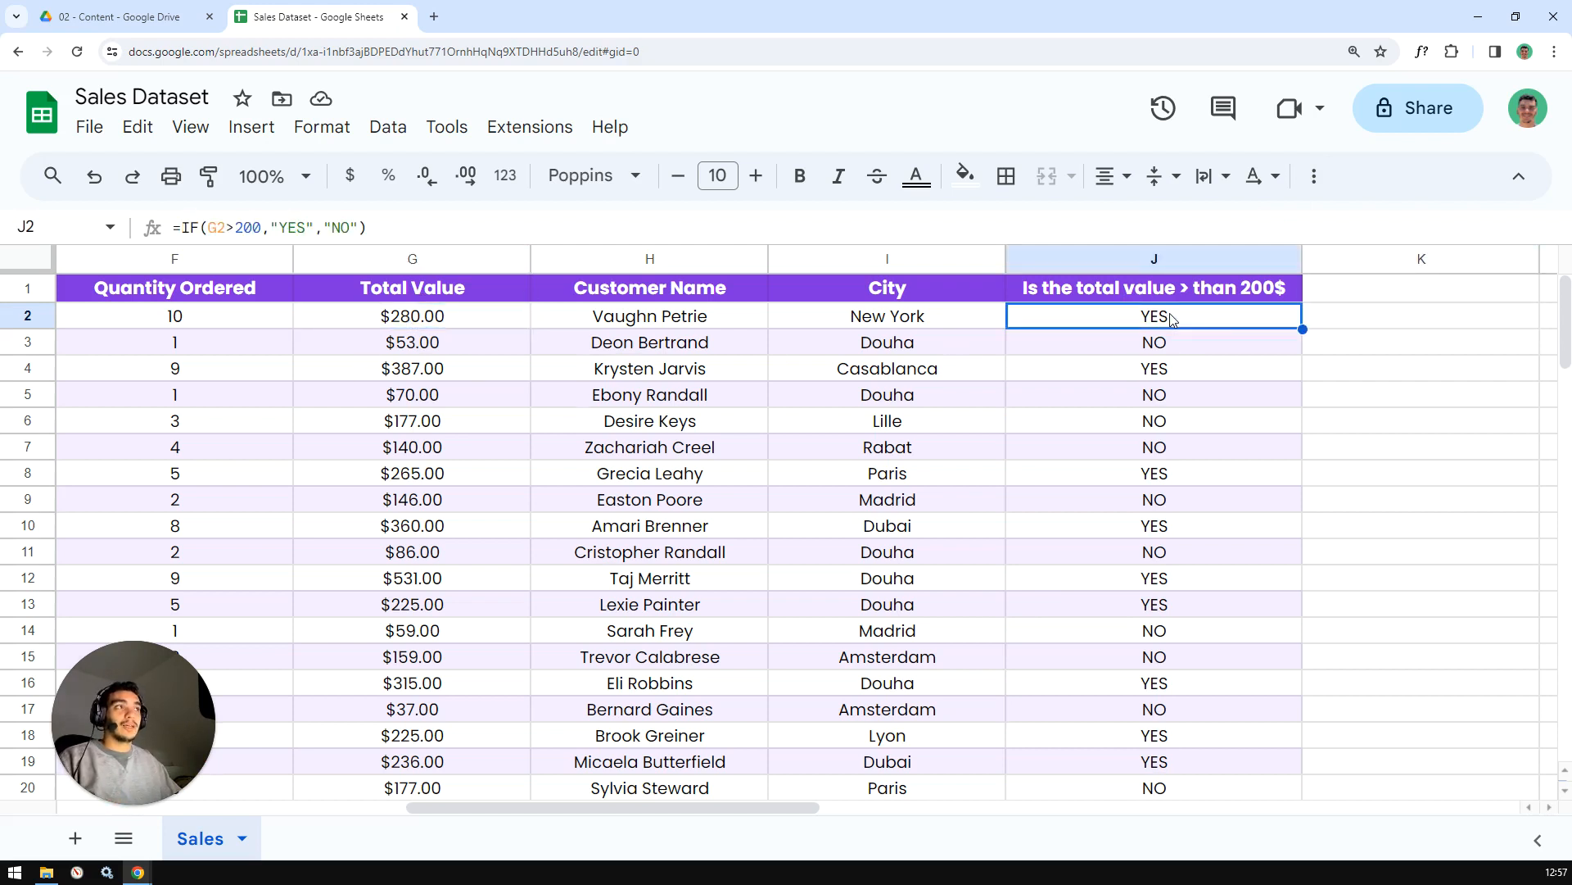
{"action": "left_click", "coordinate": [439, 345]}
{"action": "left_click", "coordinate": [1200, 350]}
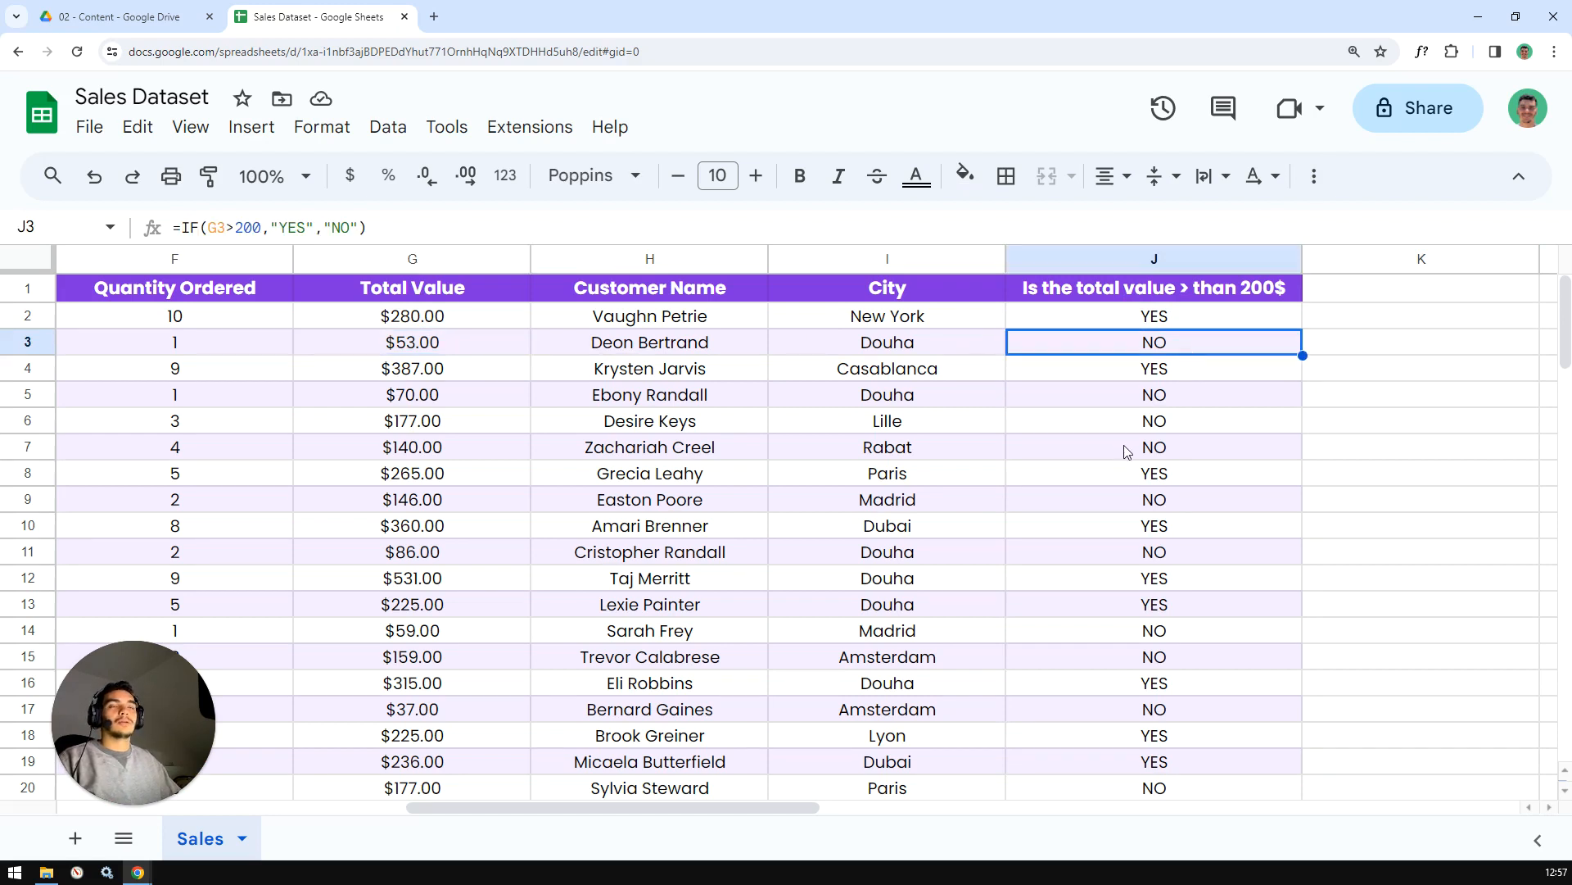
{"action": "left_click", "coordinate": [1356, 506]}
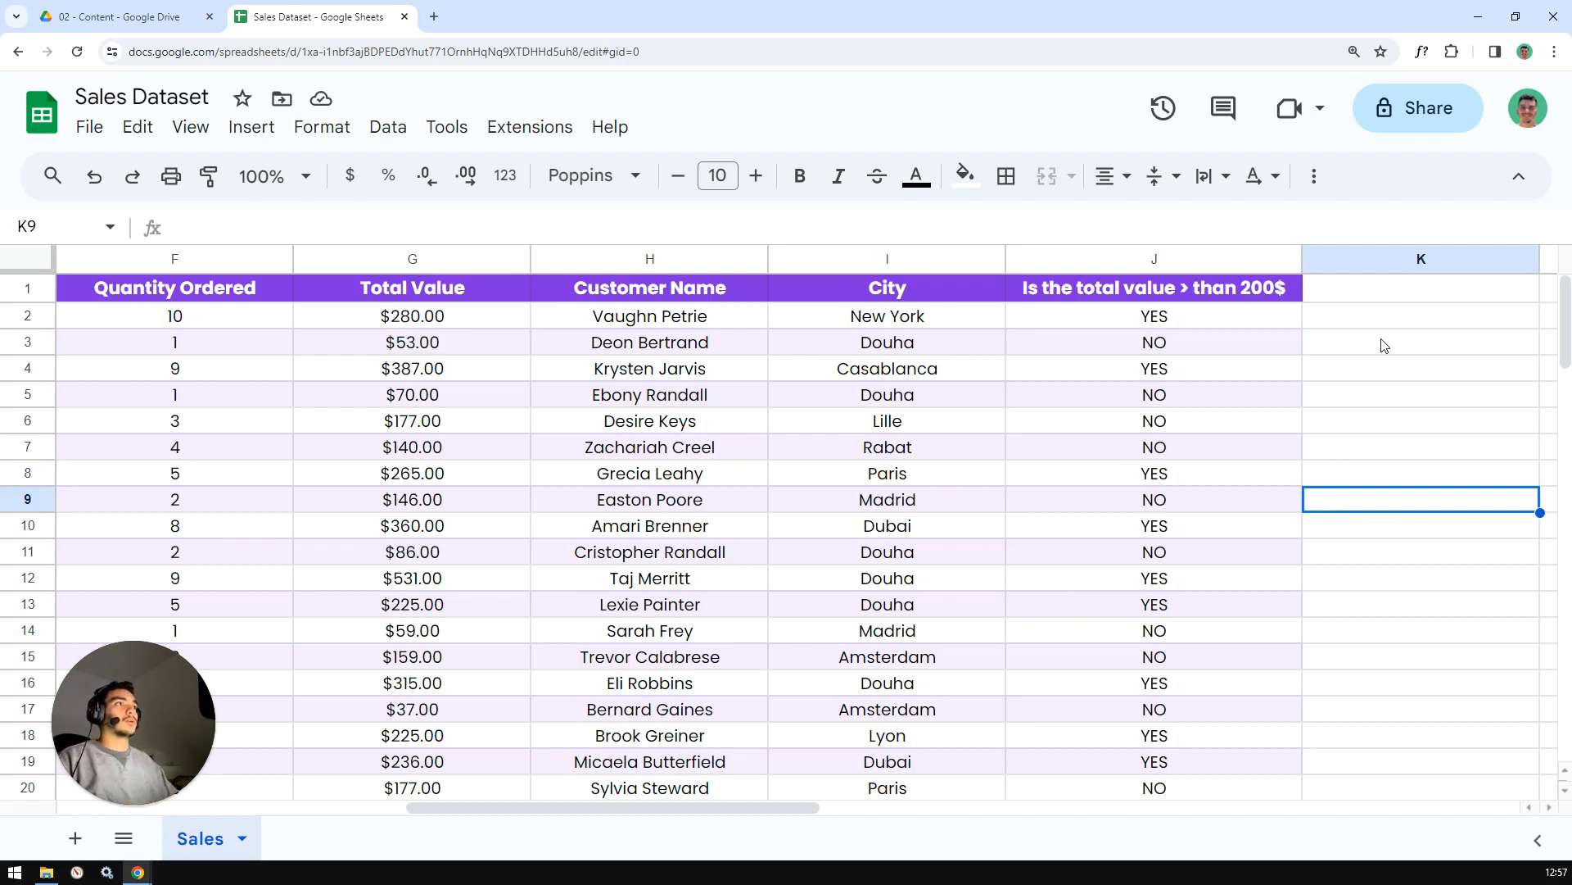
{"action": "left_click", "coordinate": [1145, 259]}
{"action": "left_click", "coordinate": [1341, 498]}
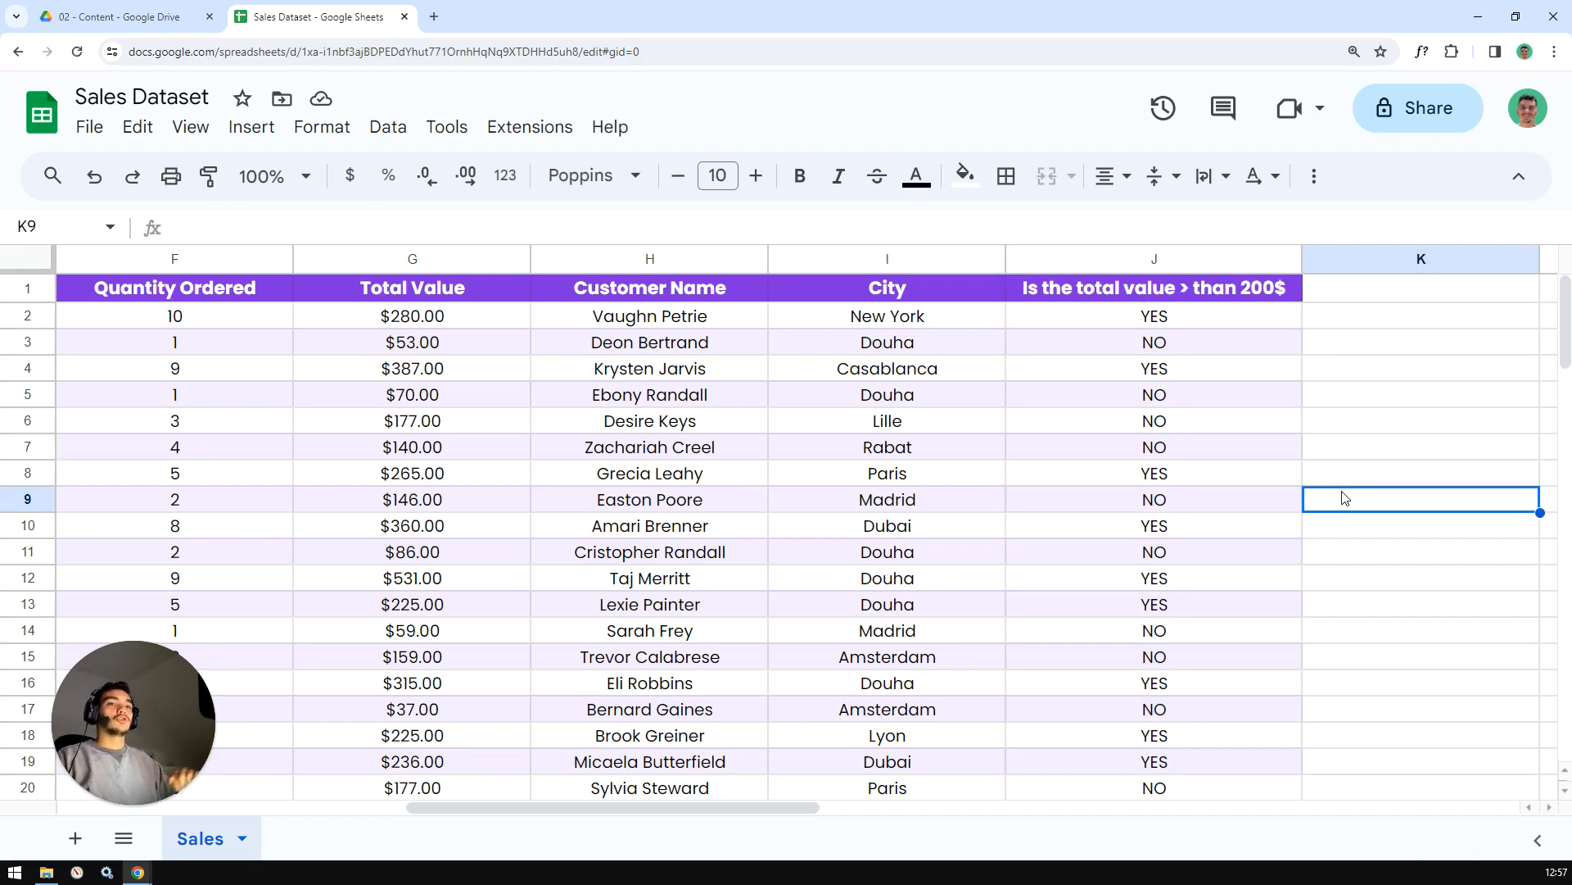
{"action": "left_click", "coordinate": [1163, 320]}
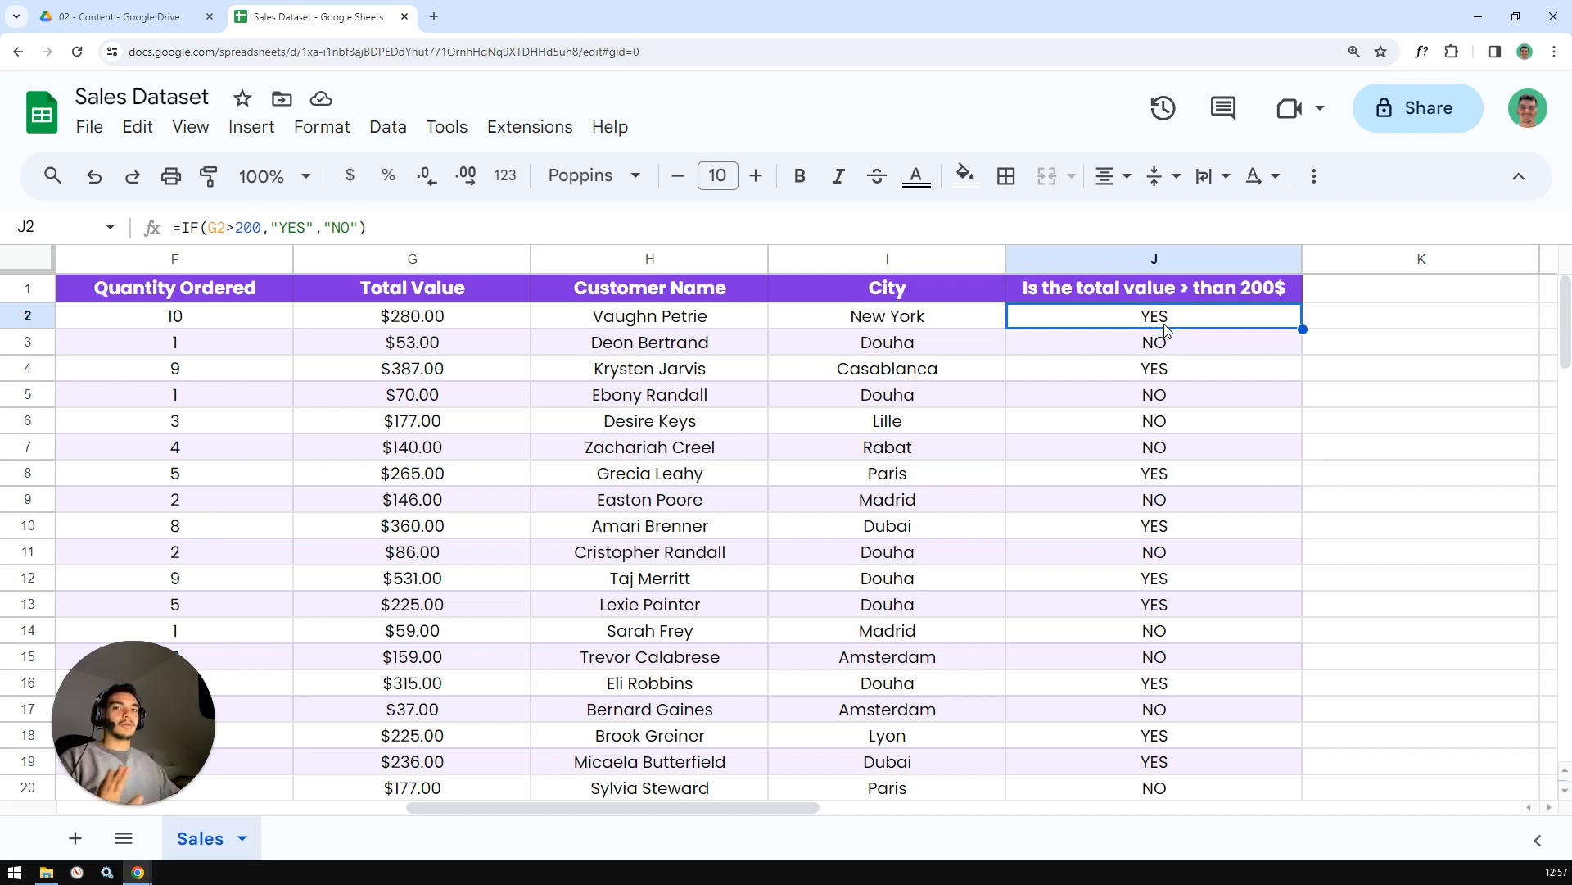
{"action": "left_click", "coordinate": [1346, 325]}
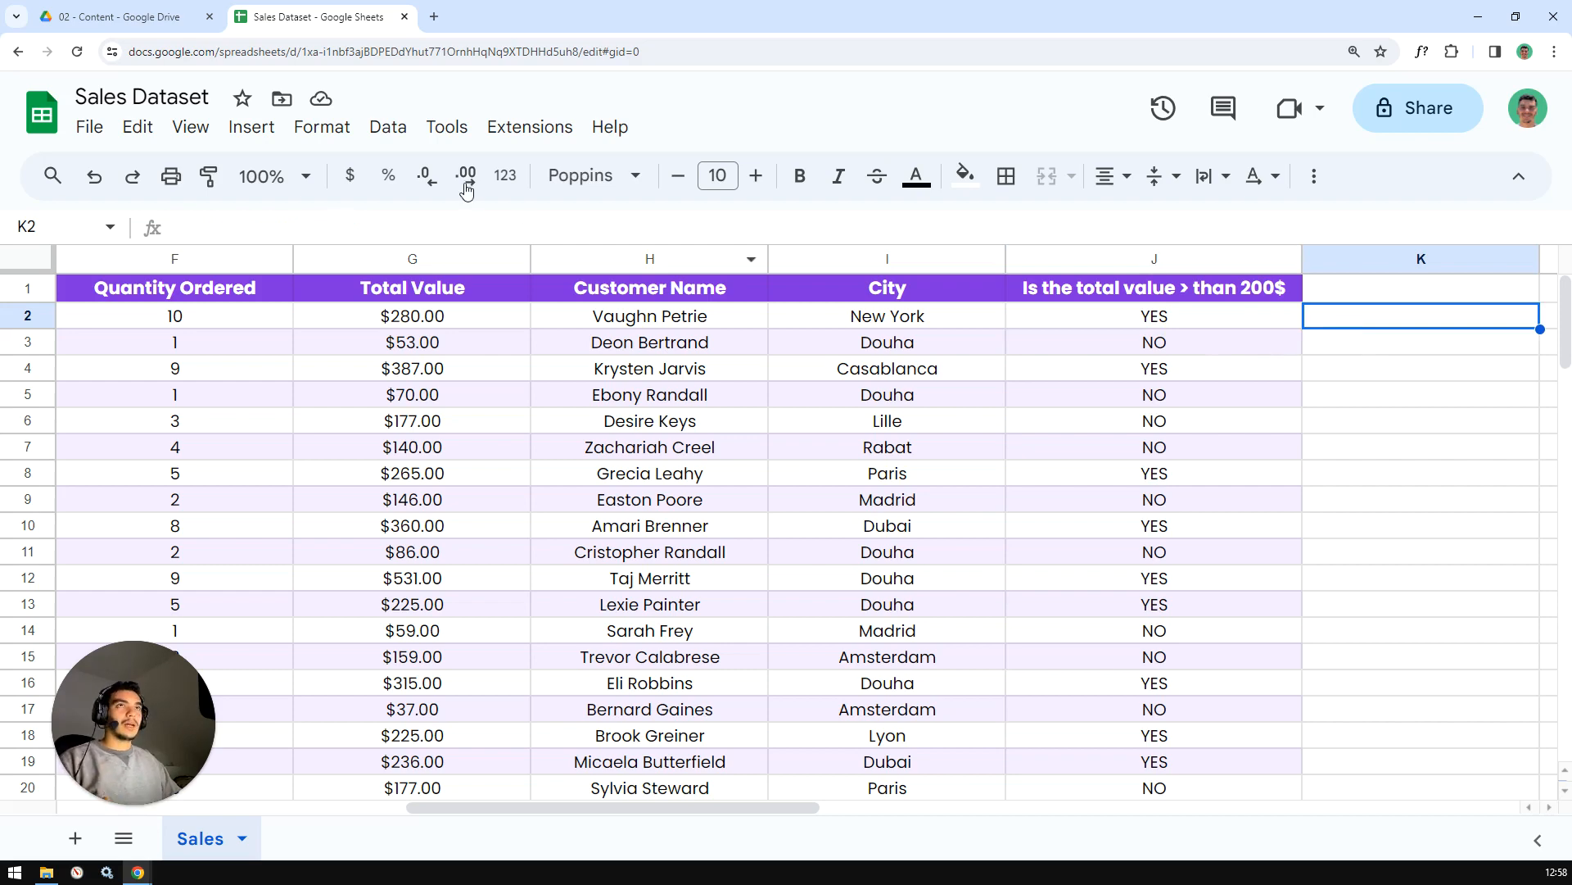
Start a conditional formatting rule and set its range to the whole YES/NO column, J:J.
{"action": "left_click", "coordinate": [305, 126]}
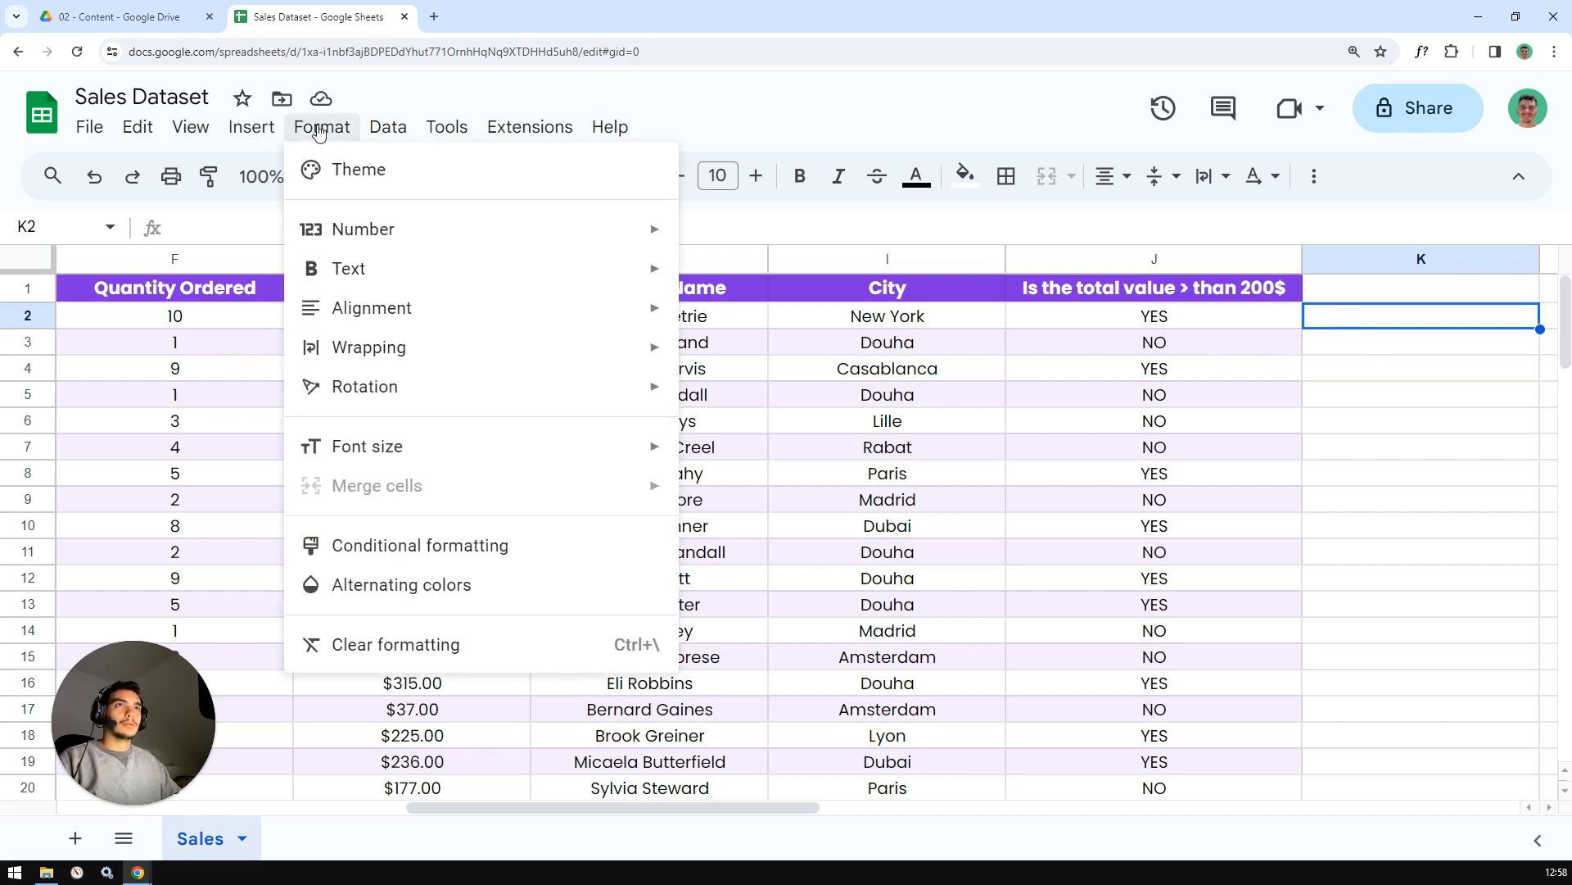
{"action": "left_click", "coordinate": [407, 546]}
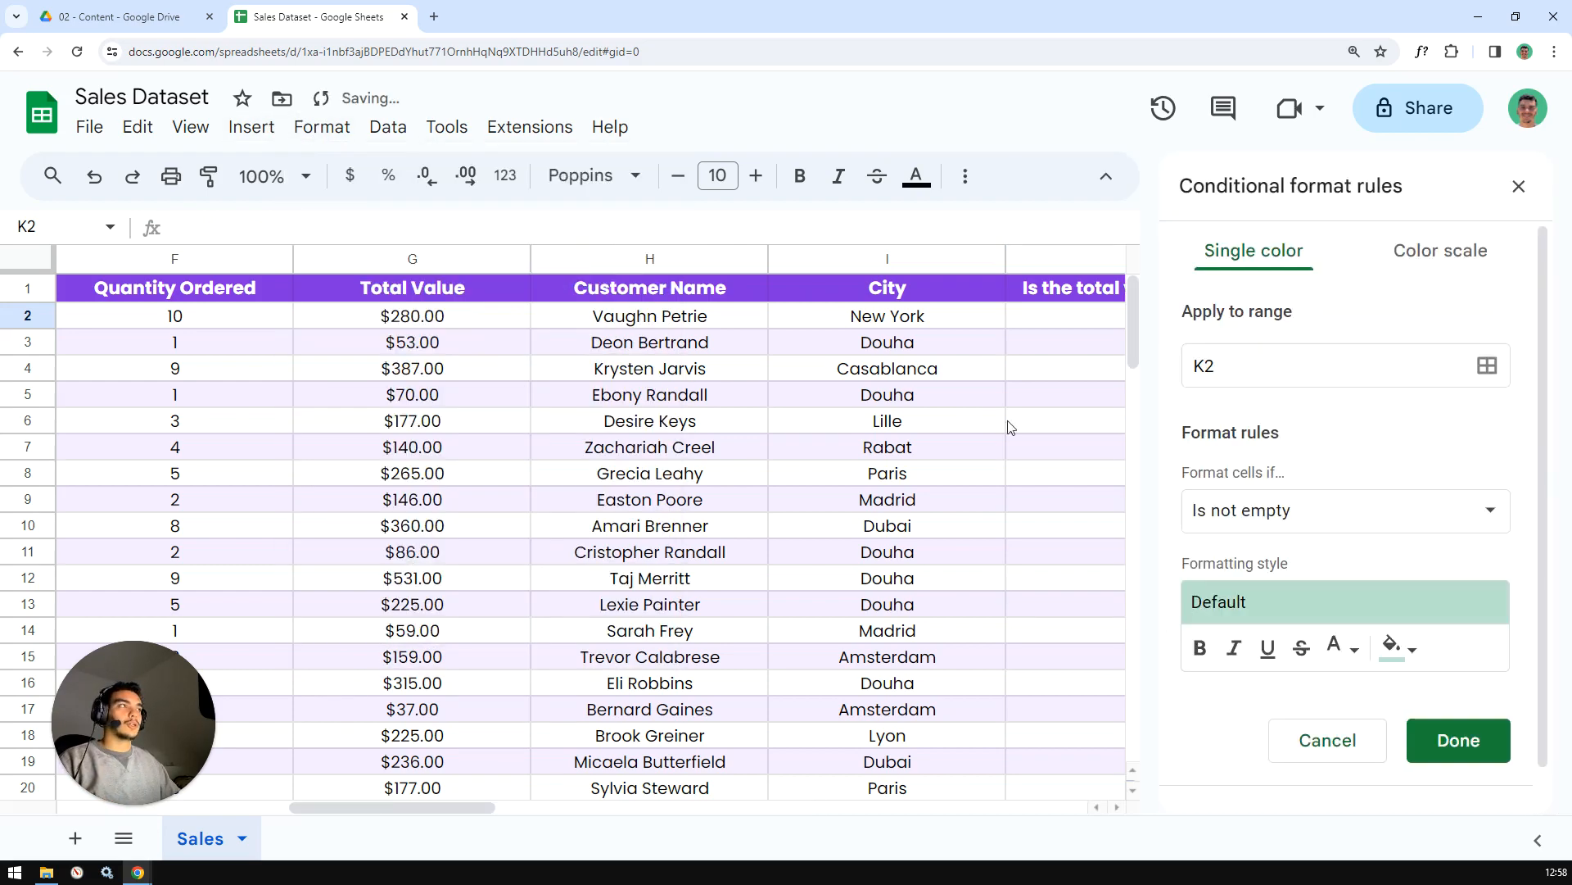
{"action": "left_click_drag", "start_coordinate": [471, 817], "coordinate": [551, 819]}
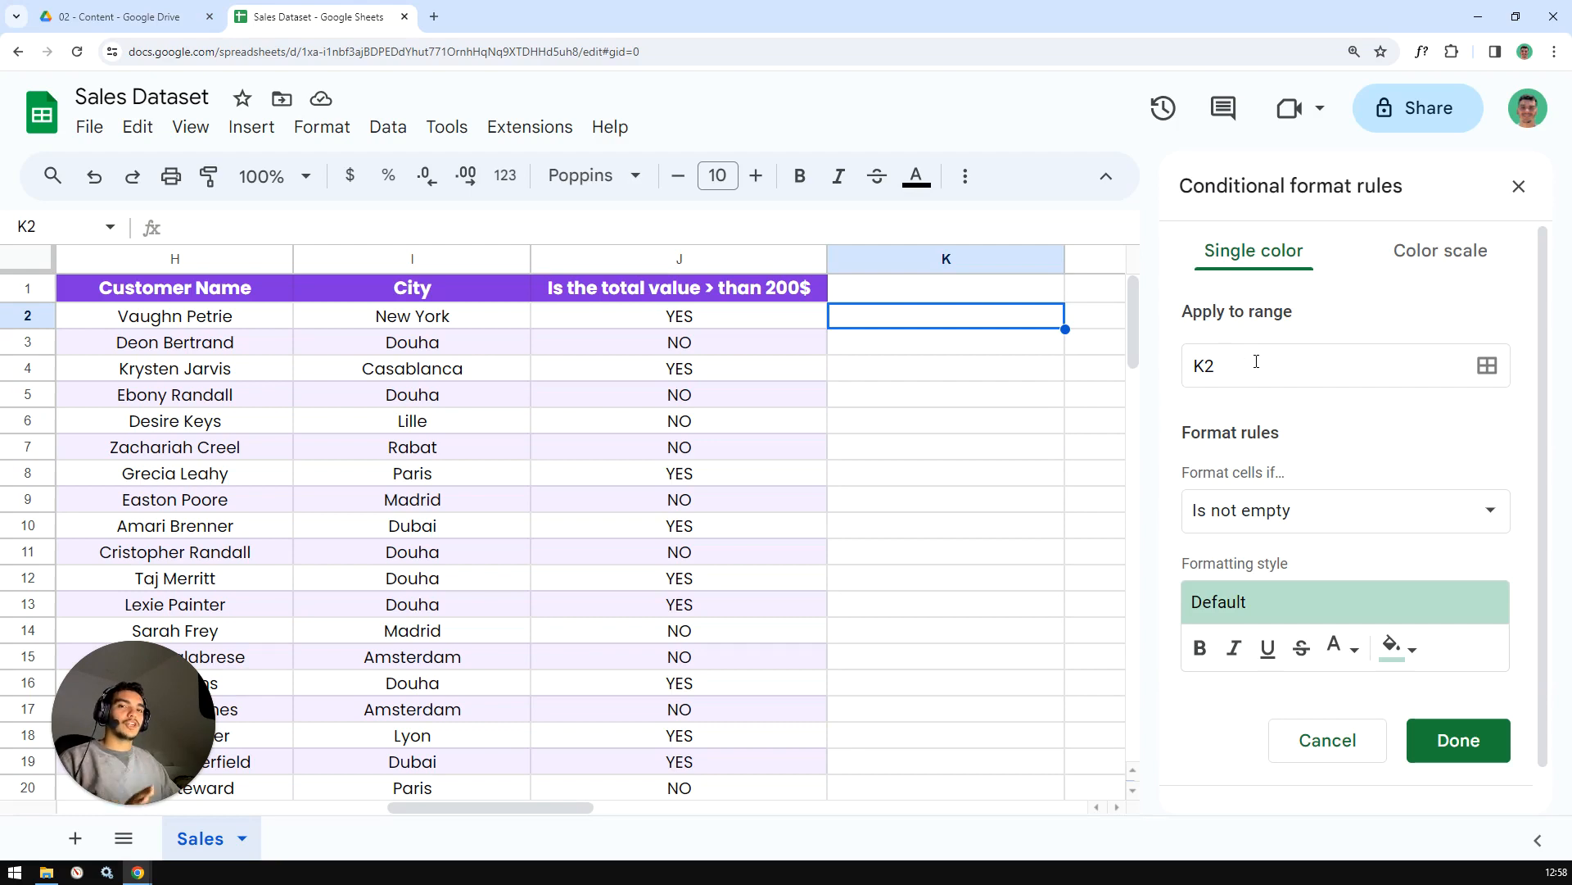
{"action": "left_click_drag", "start_coordinate": [1258, 361], "coordinate": [1117, 368]}
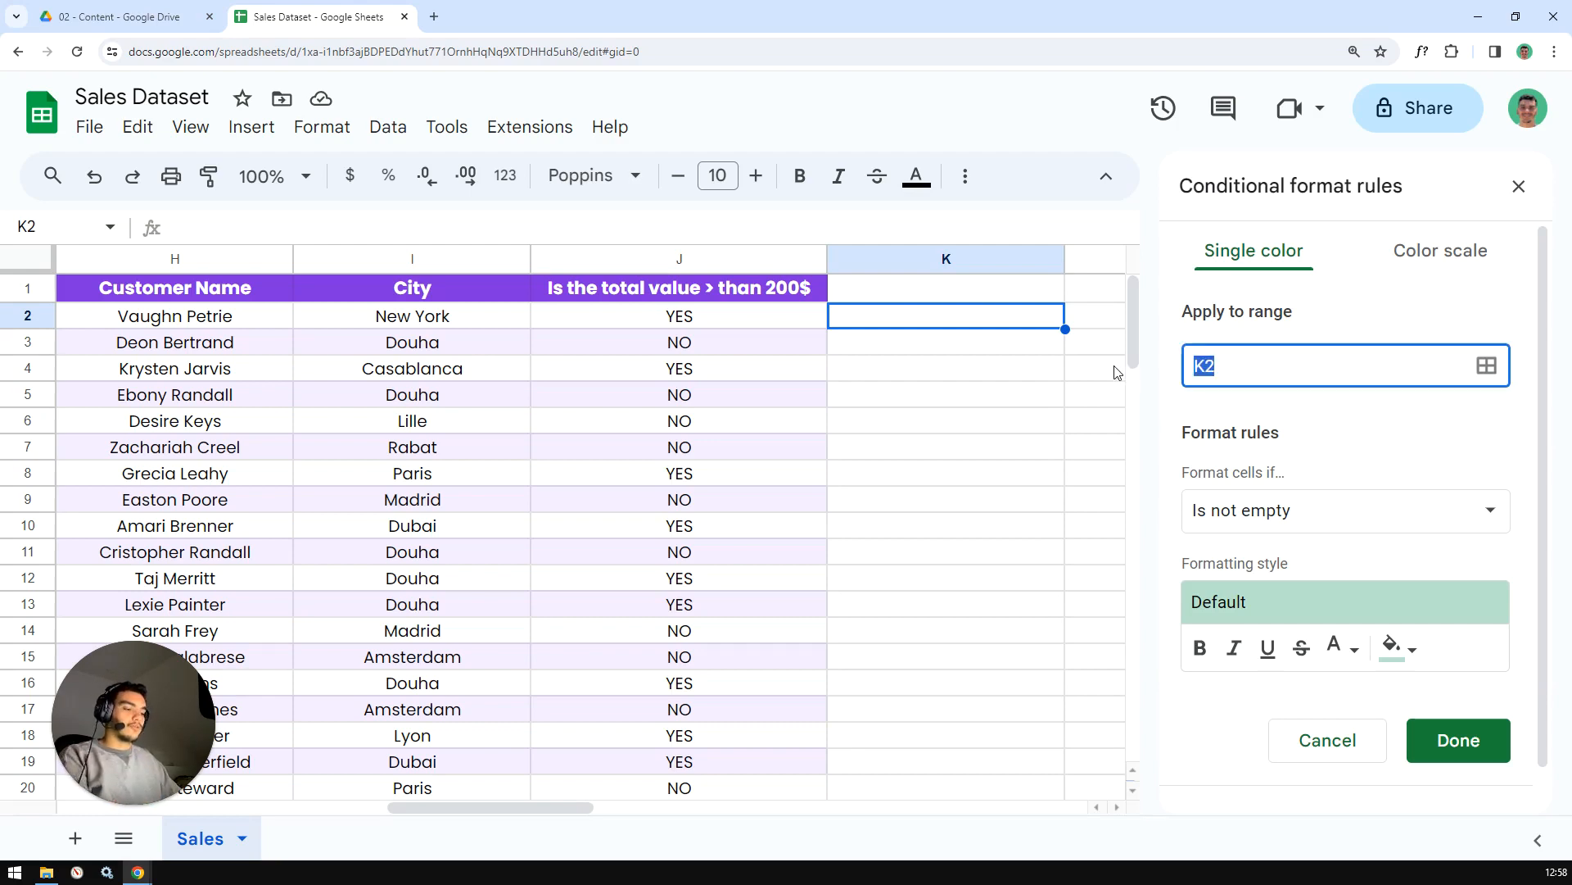
{"action": "key", "text": "BackSpace"}
{"action": "left_click", "coordinate": [677, 256]}
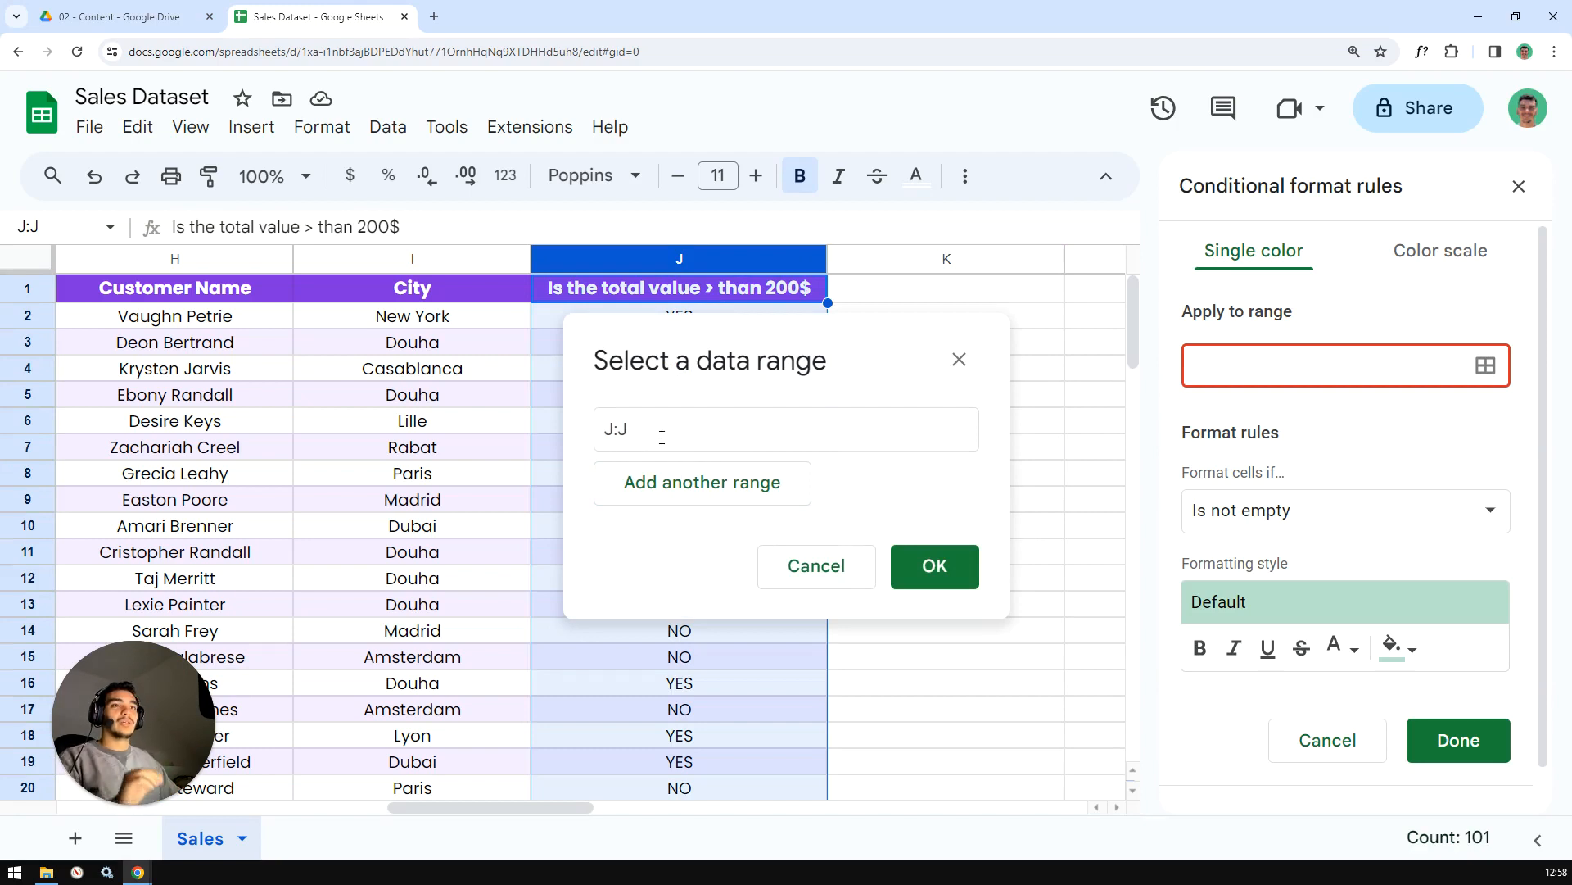
{"action": "left_click", "coordinate": [939, 574]}
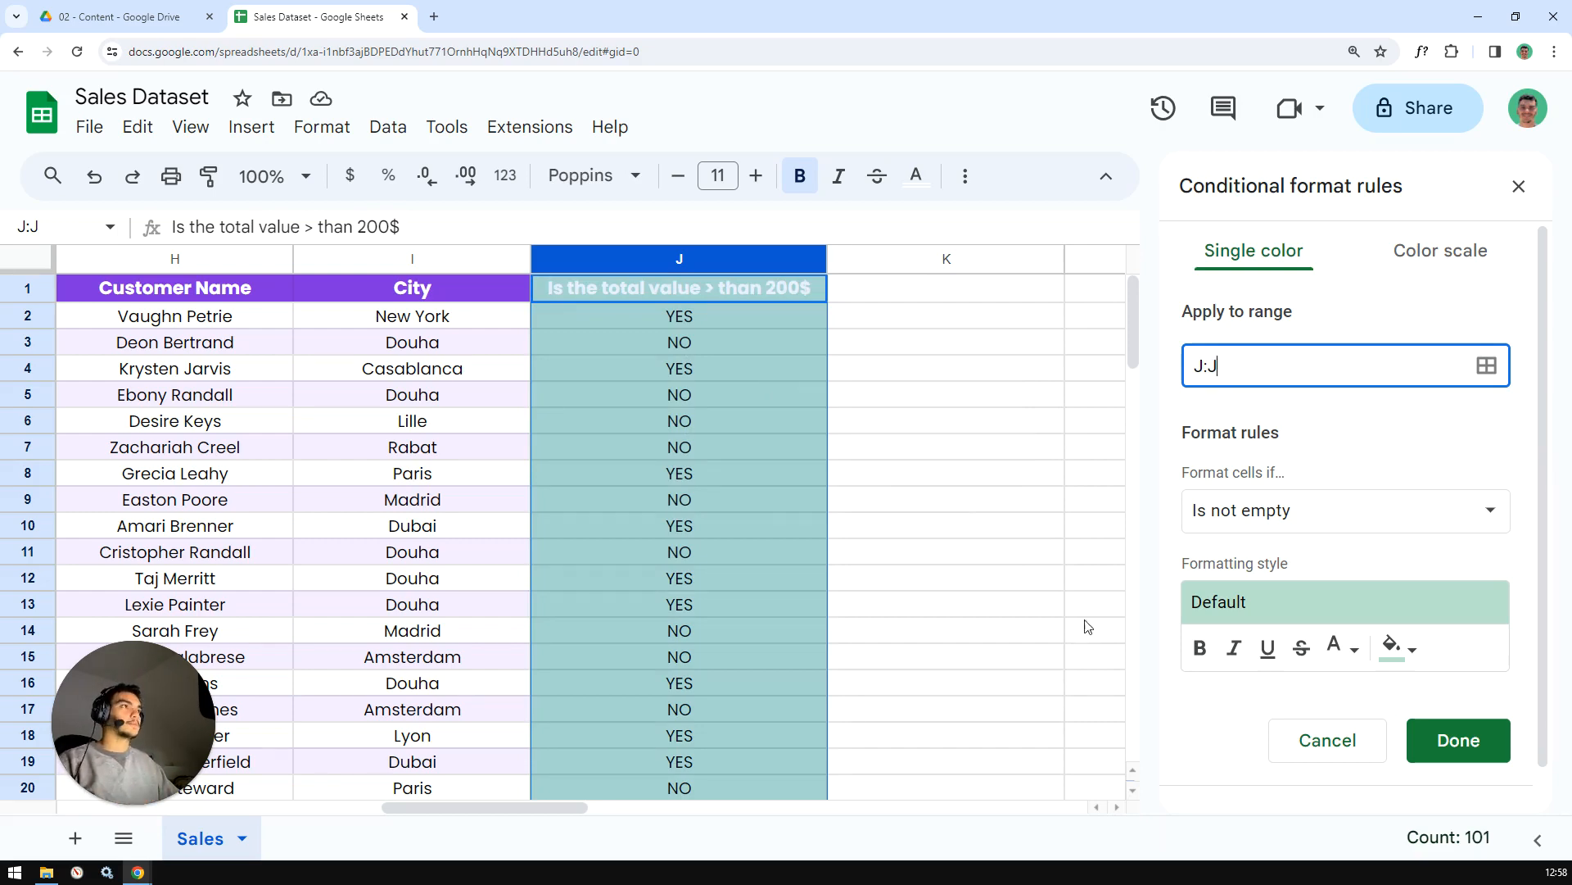
Set the column J rule to format cells whose text is exactly "YES".
{"action": "mouse_move", "coordinate": [582, 801]}
{"action": "left_mouse_down"}
{"action": "mouse_move", "coordinate": [558, 810]}
{"action": "mouse_move", "coordinate": [590, 821]}
{"action": "left_mouse_up"}
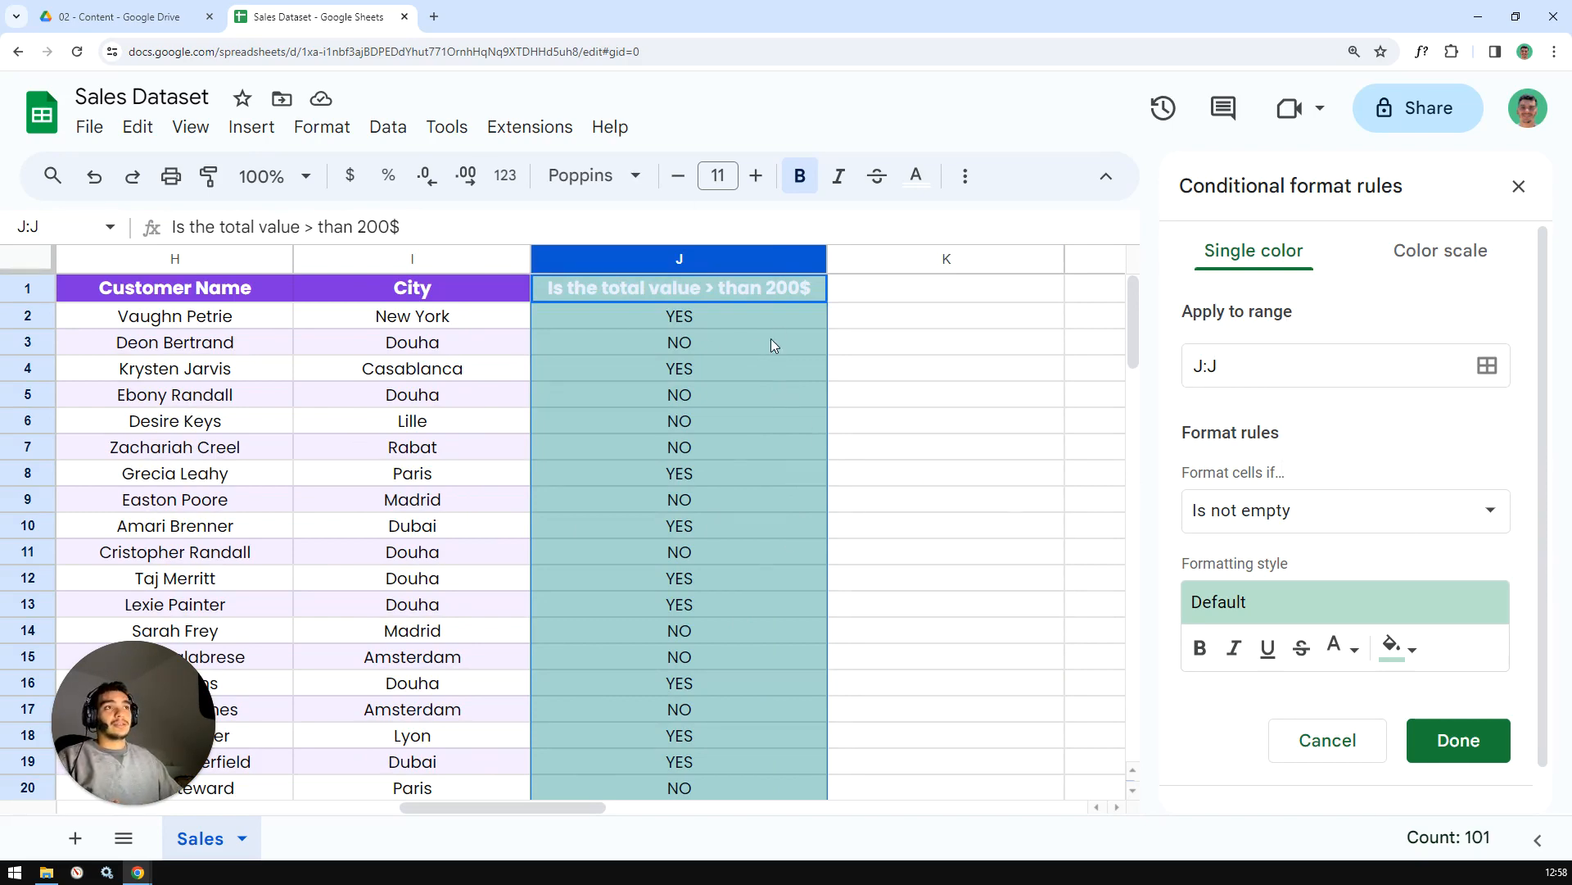
{"action": "scroll", "coordinate": [774, 450], "scroll_direction": "down", "scroll_amount": 9}
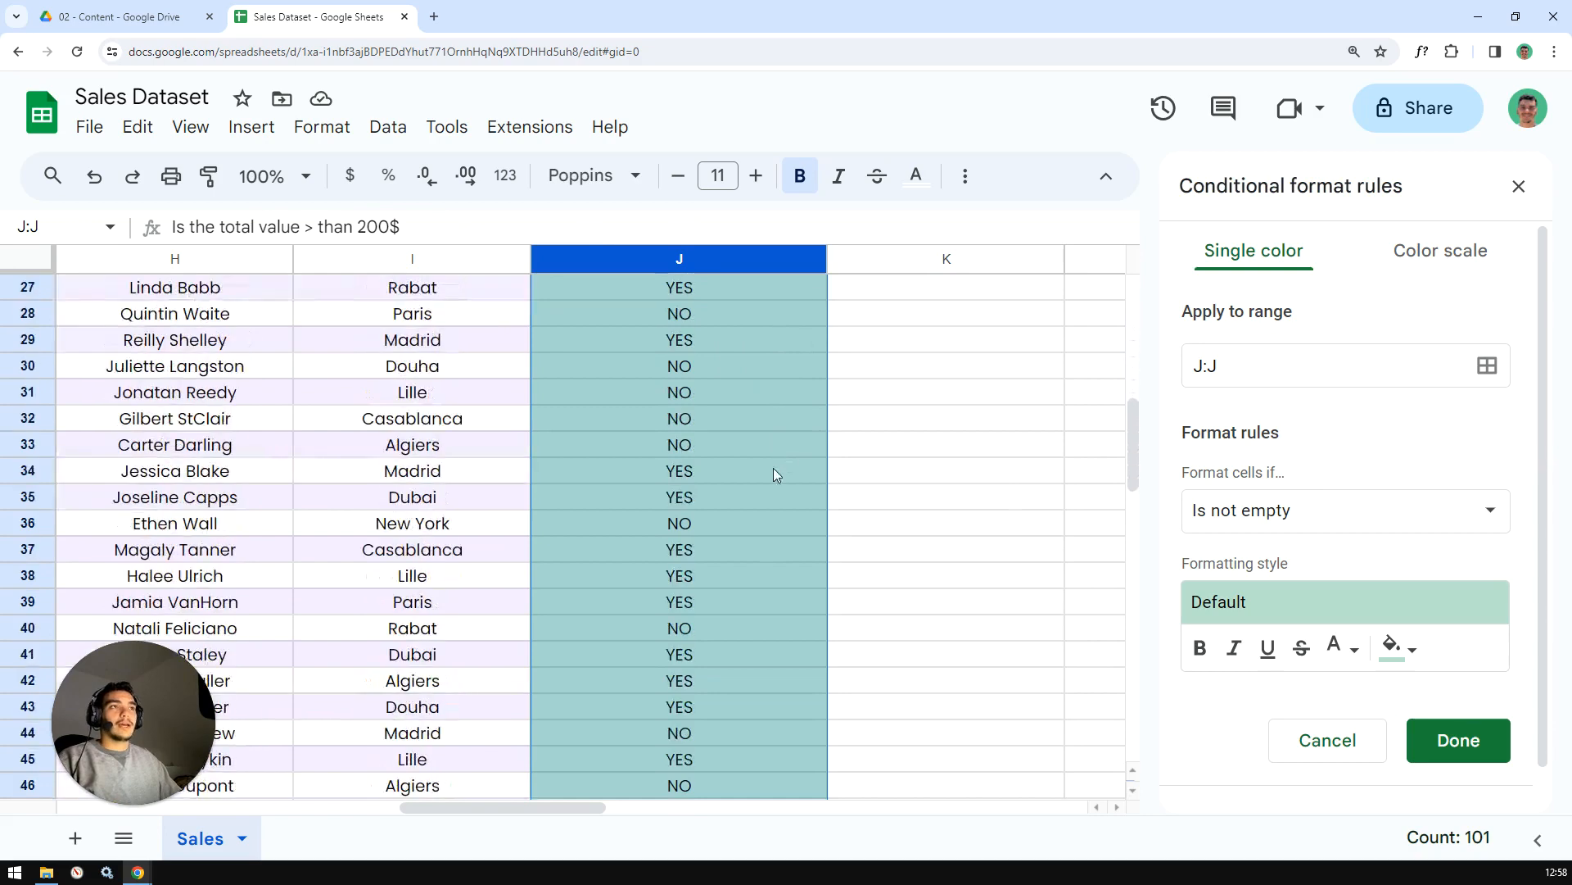
{"action": "scroll", "coordinate": [1133, 464], "scroll_direction": "down", "scroll_amount": 1}
{"action": "left_click_drag", "start_coordinate": [1135, 465], "coordinate": [1135, 295]}
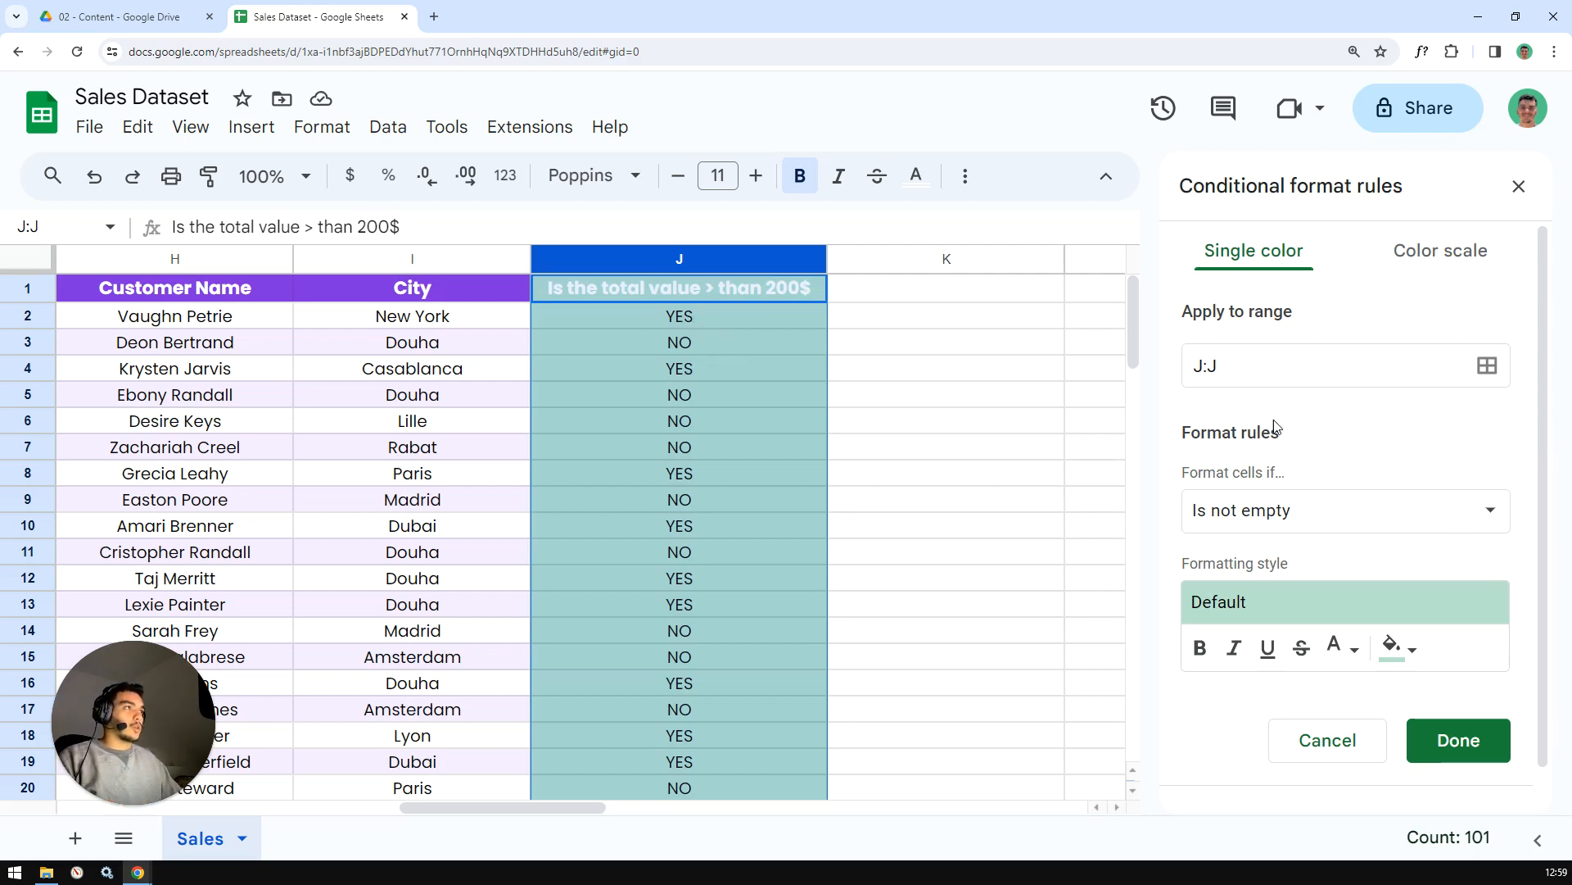
{"action": "left_click", "coordinate": [1444, 522]}
{"action": "scroll", "coordinate": [1253, 509], "scroll_direction": "down", "scroll_amount": 2}
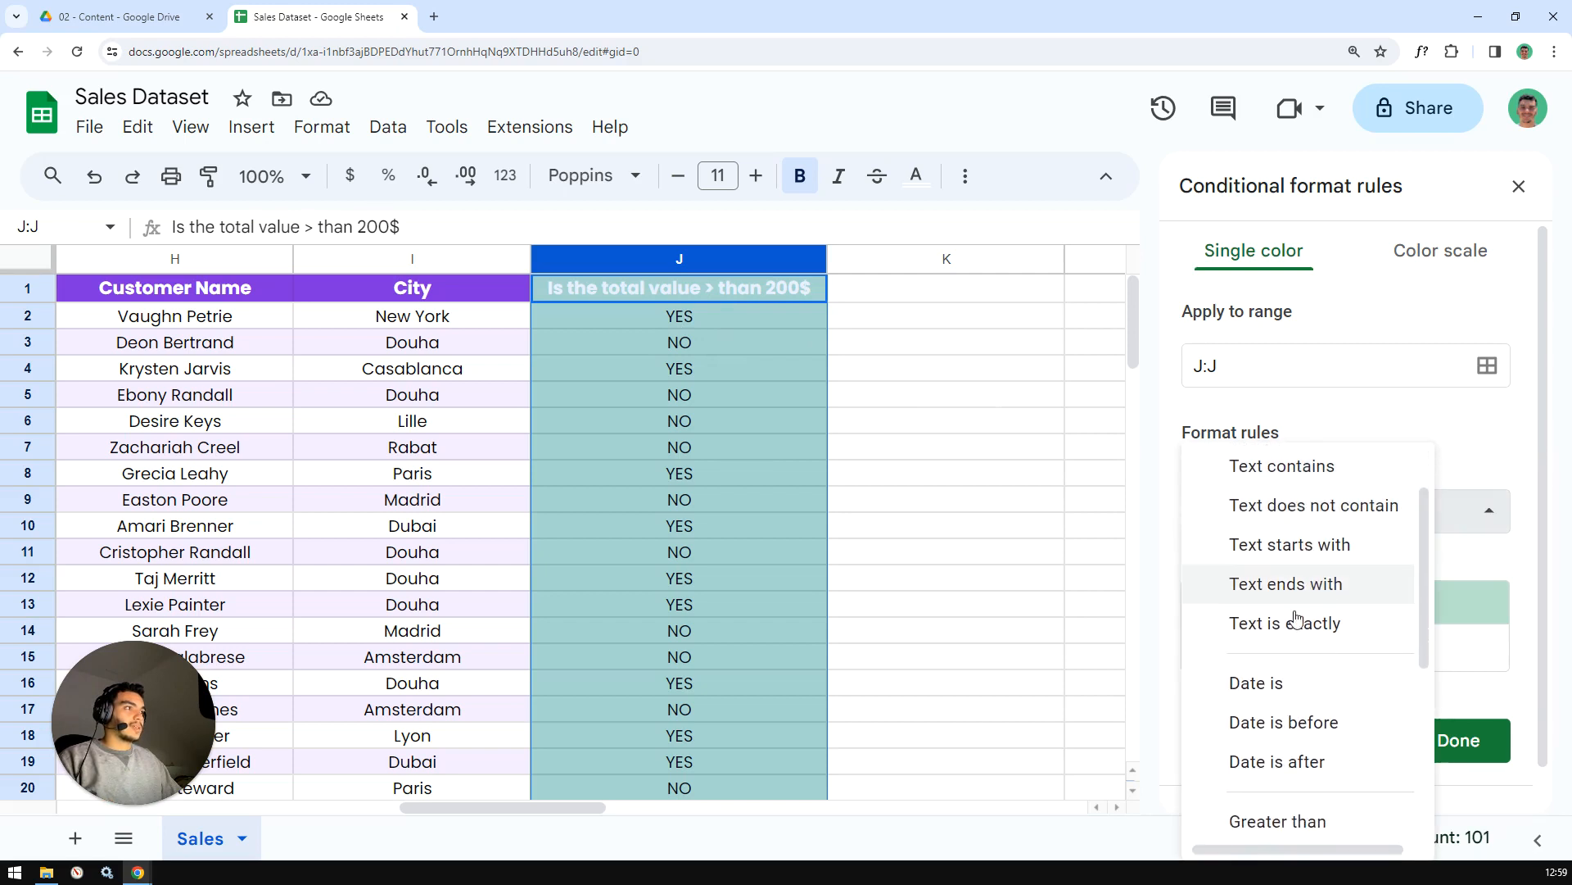
{"action": "left_click", "coordinate": [1294, 621]}
{"action": "left_click", "coordinate": [1263, 566]}
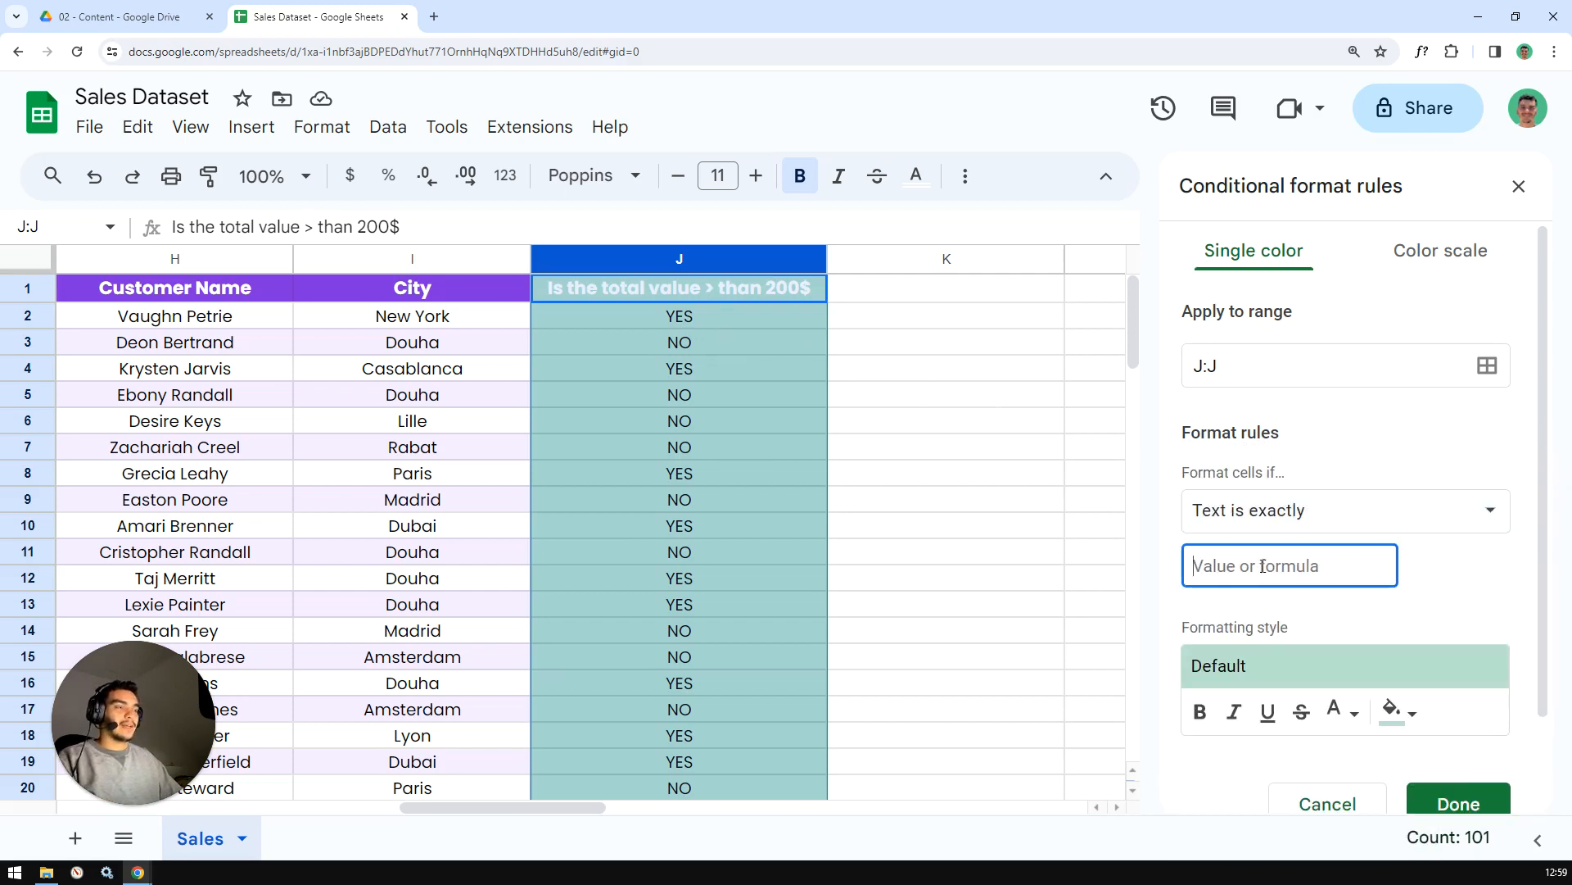
{"action": "type", "text": "YES"}
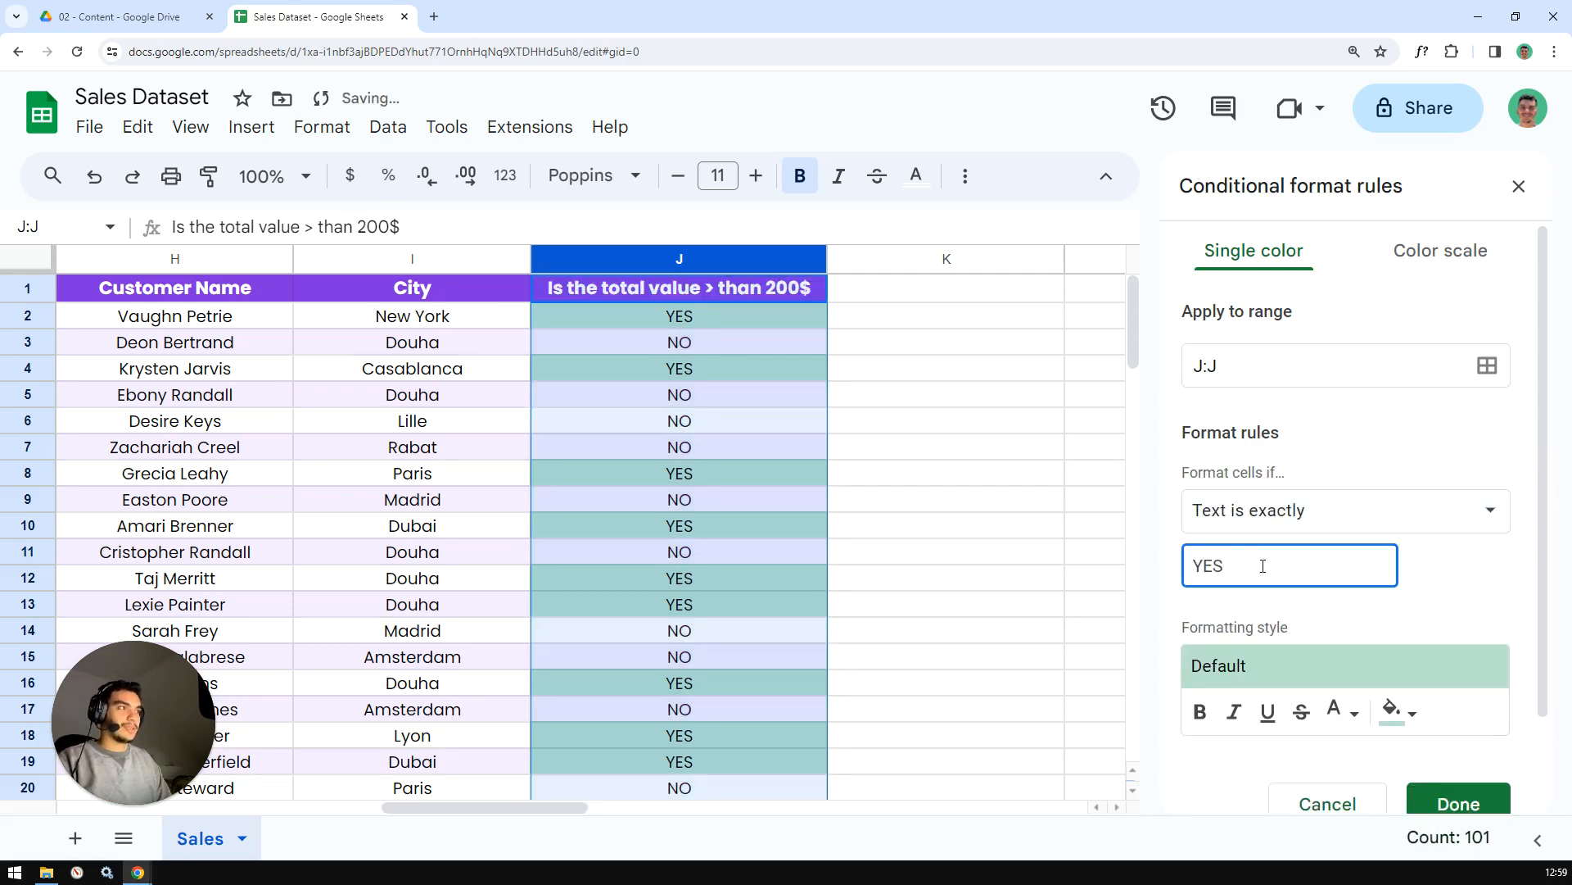
{"action": "left_click", "coordinate": [874, 443]}
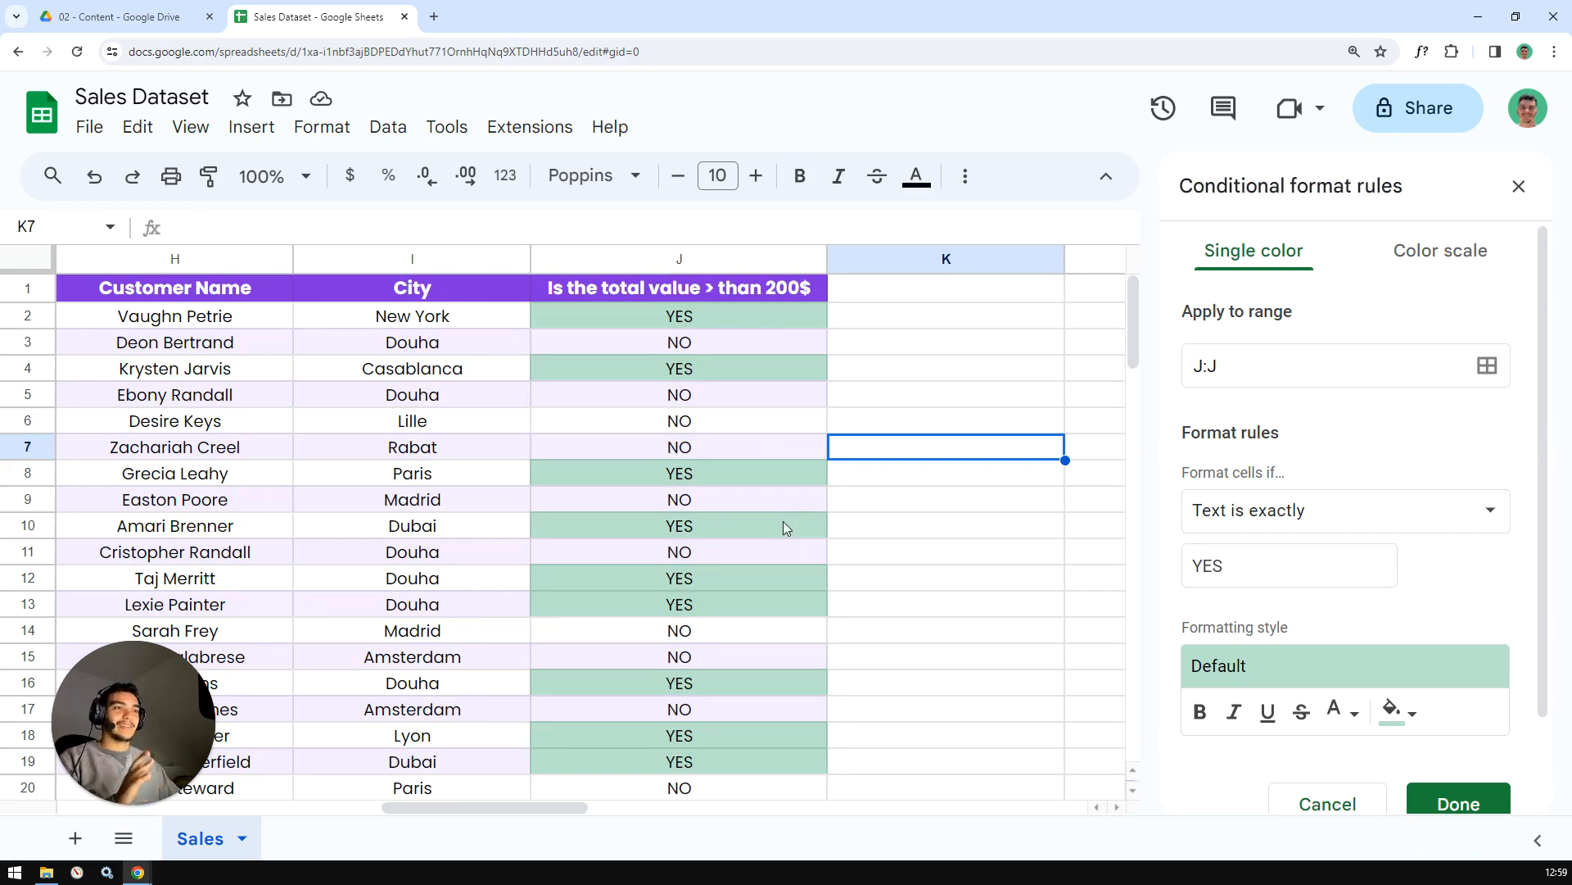
Try bold white text in the YES rule's formatting style and revert it to regular black text.
{"action": "scroll", "coordinate": [783, 521], "scroll_direction": "down", "scroll_amount": 2}
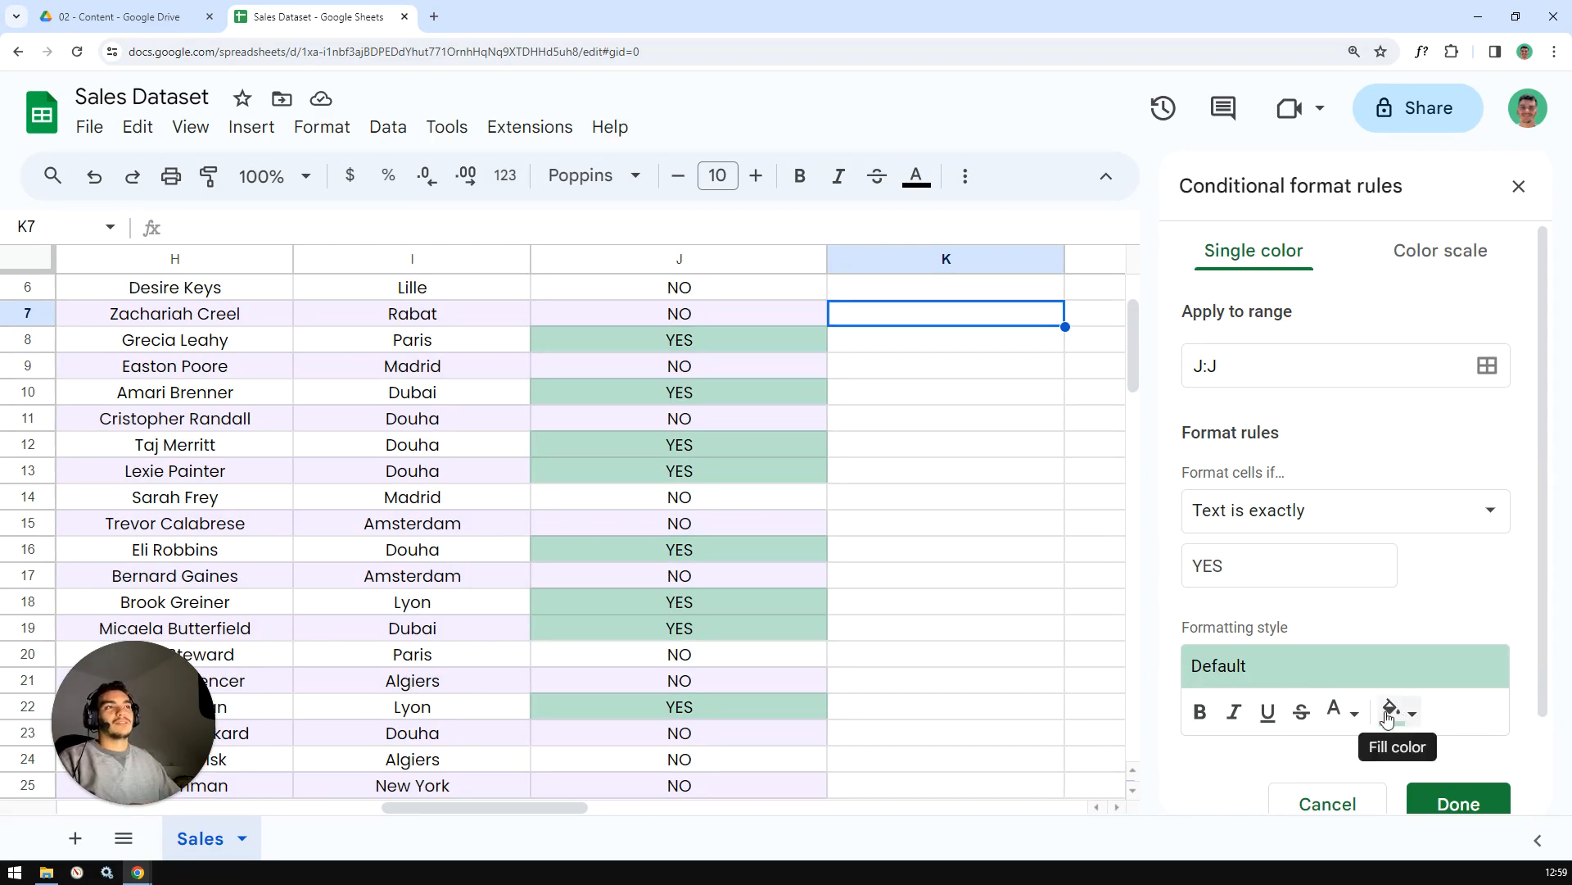
{"action": "left_click", "coordinate": [1200, 712]}
{"action": "left_click", "coordinate": [1337, 711]}
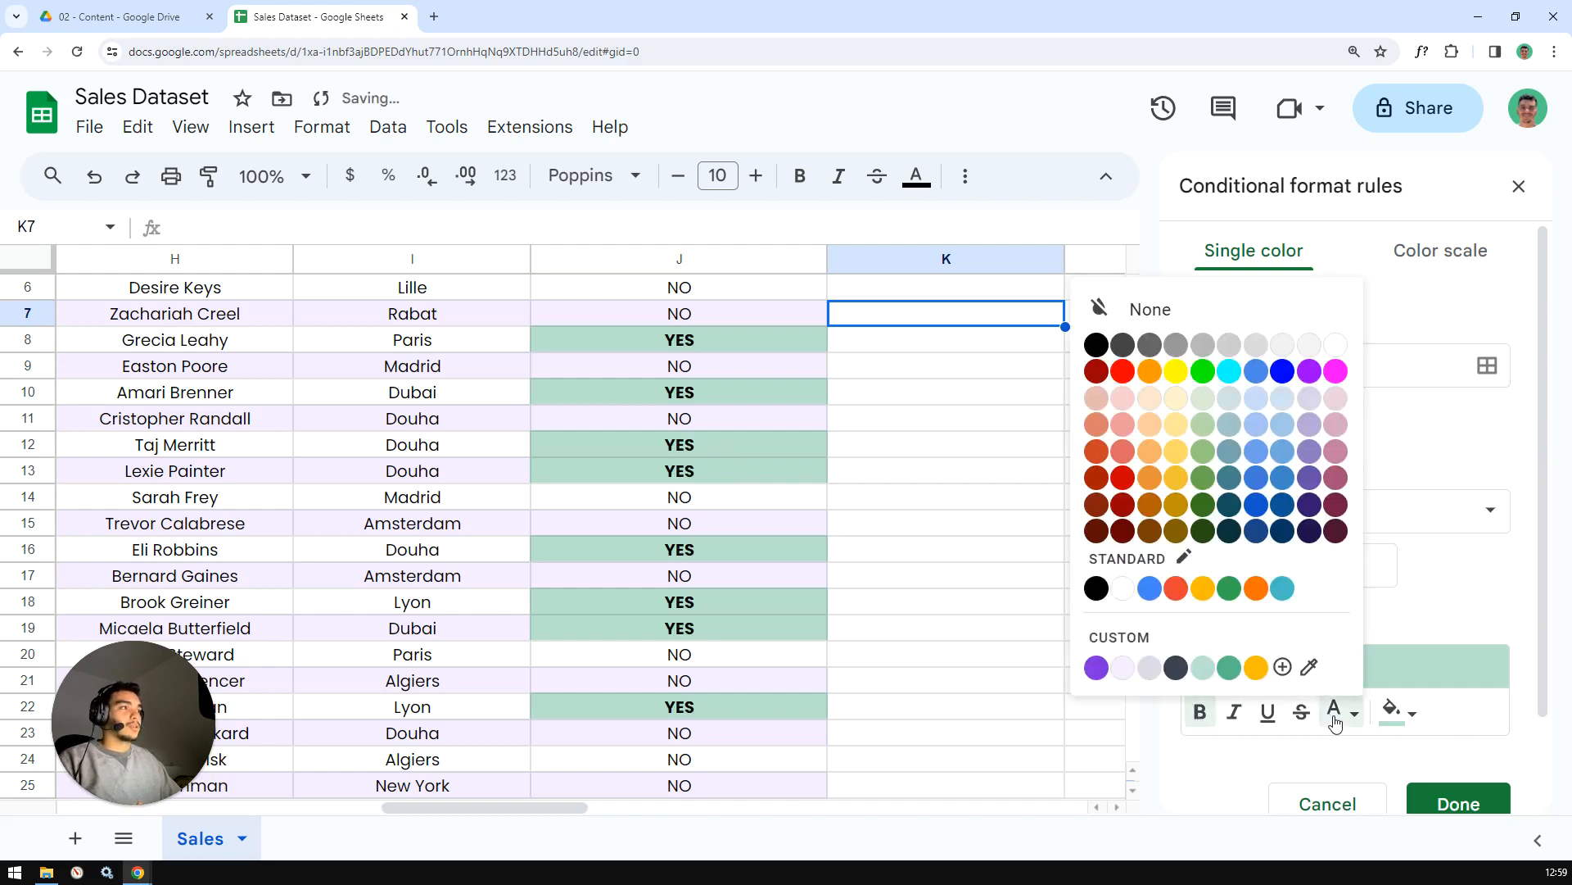
{"action": "left_click", "coordinate": [1337, 343]}
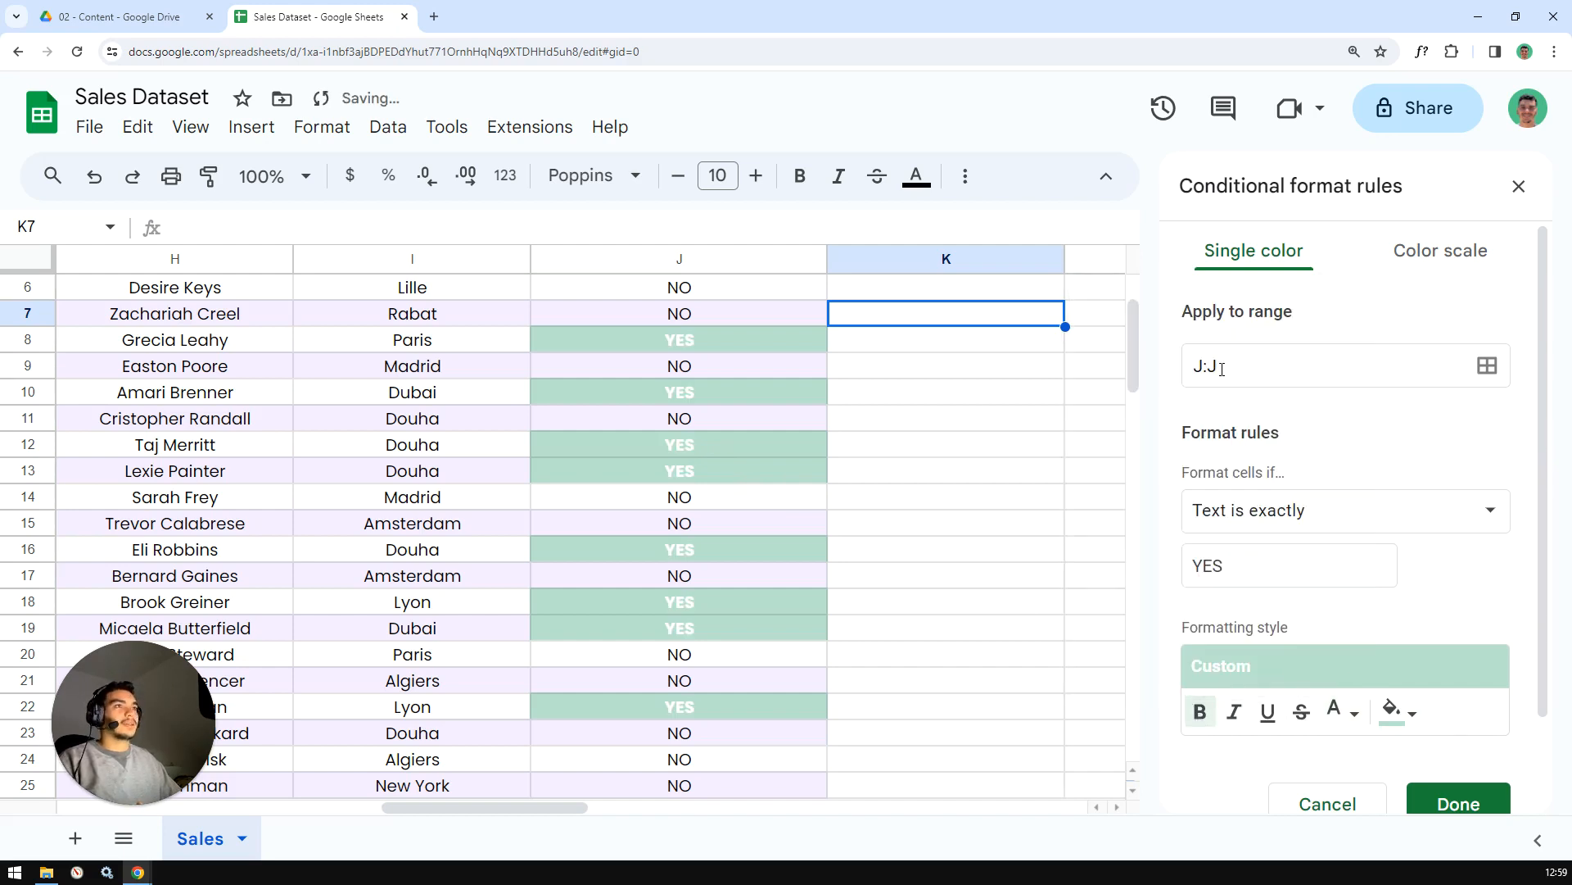
{"action": "left_click", "coordinate": [1336, 711]}
{"action": "left_click", "coordinate": [1097, 345]}
{"action": "left_click", "coordinate": [1194, 711]}
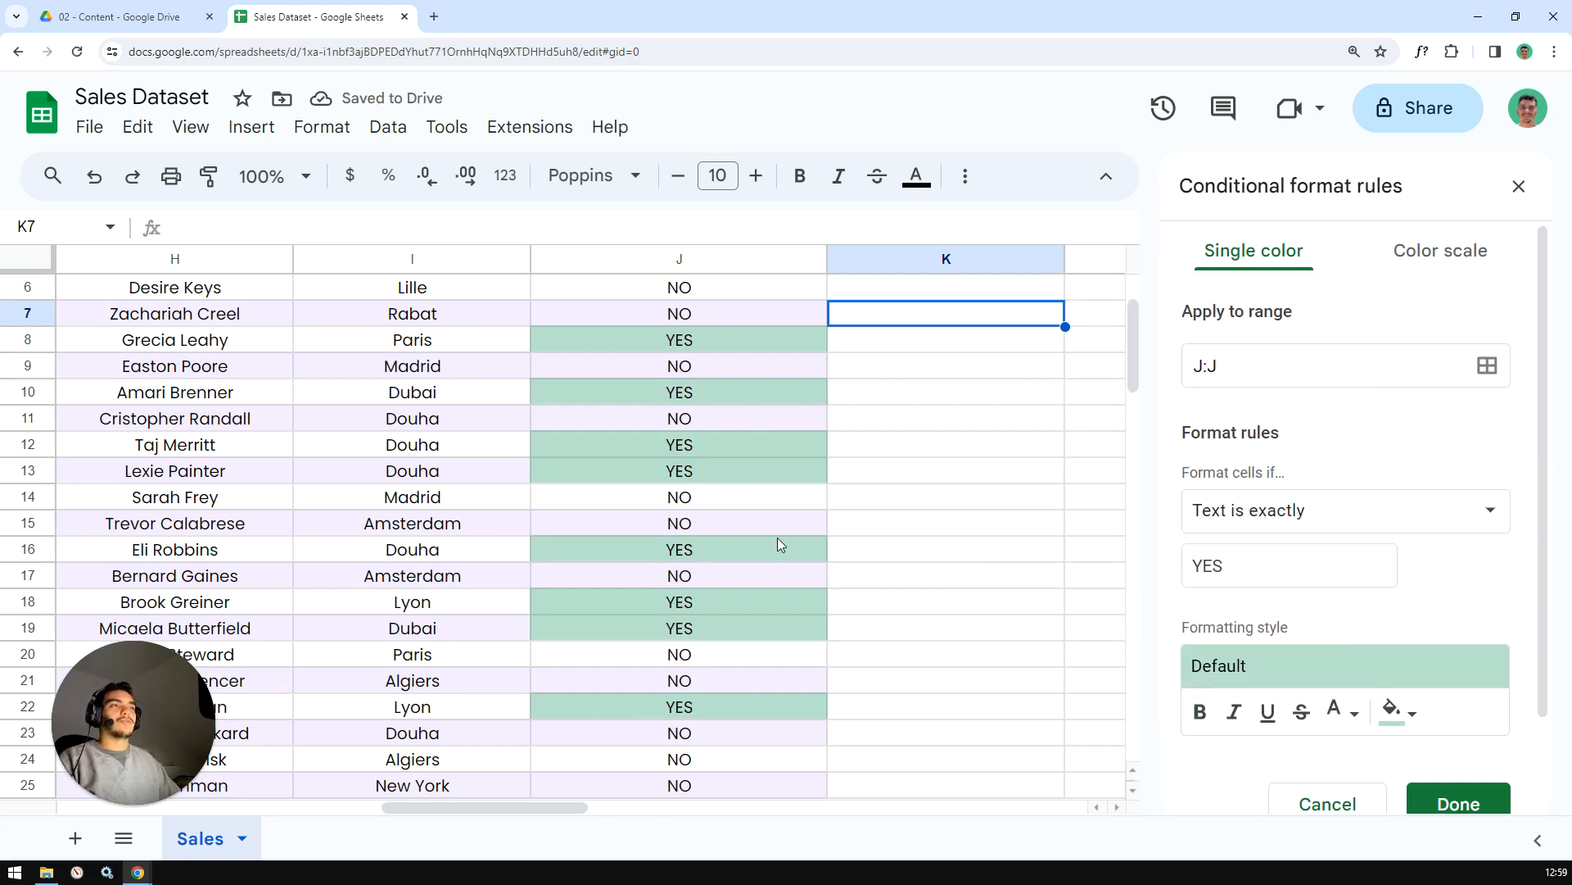
Save the YES rule for column J with the default green formatting style.
{"action": "scroll", "coordinate": [788, 547], "scroll_direction": "up", "scroll_amount": 3}
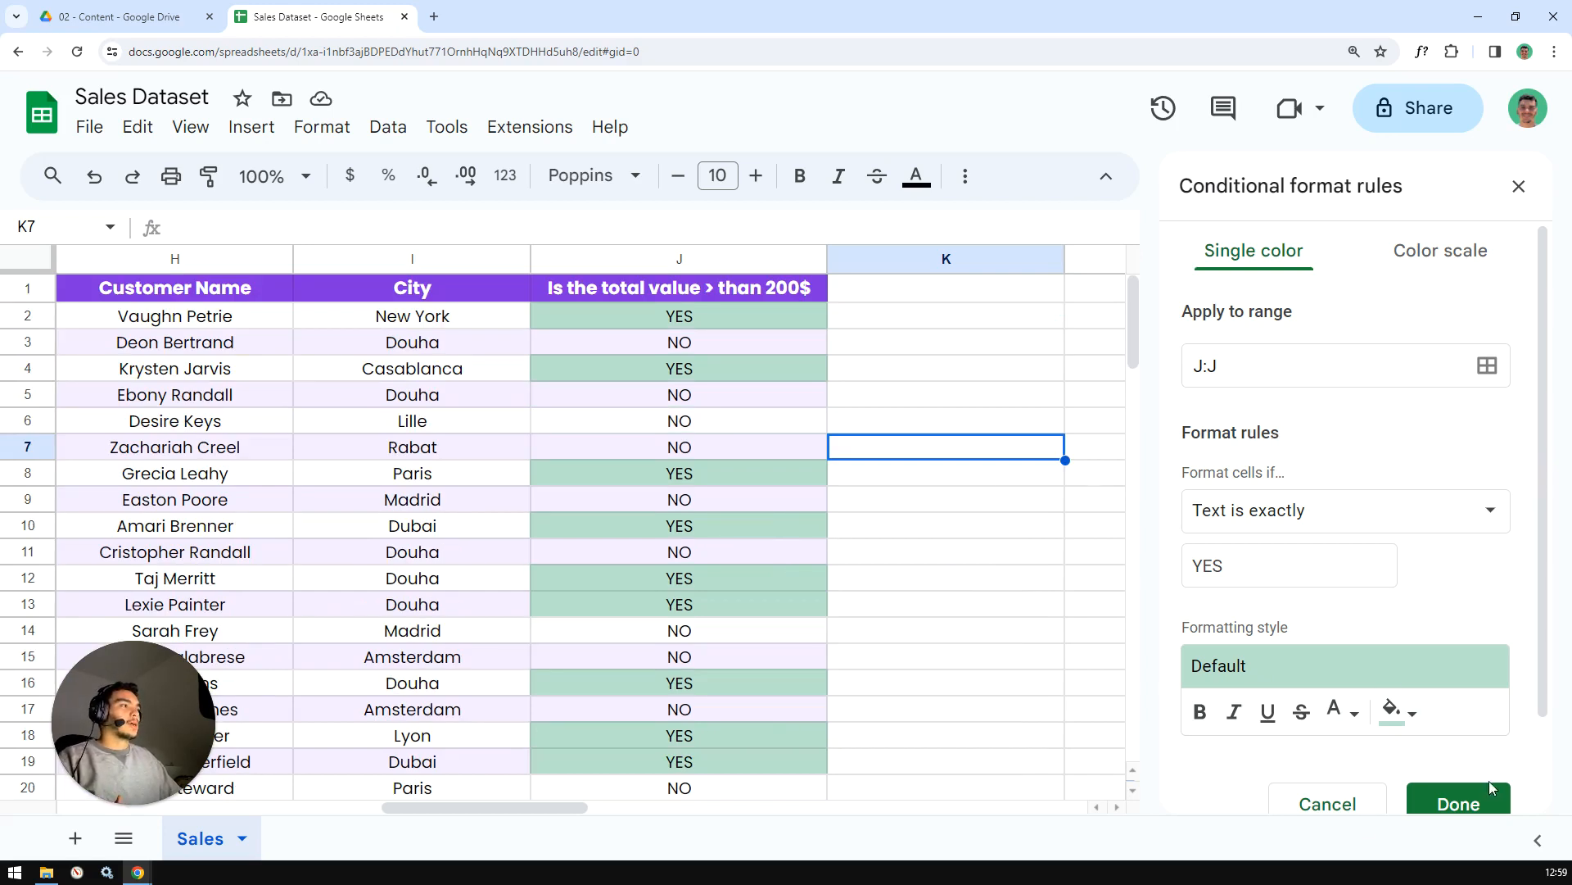
{"action": "left_click", "coordinate": [1461, 803]}
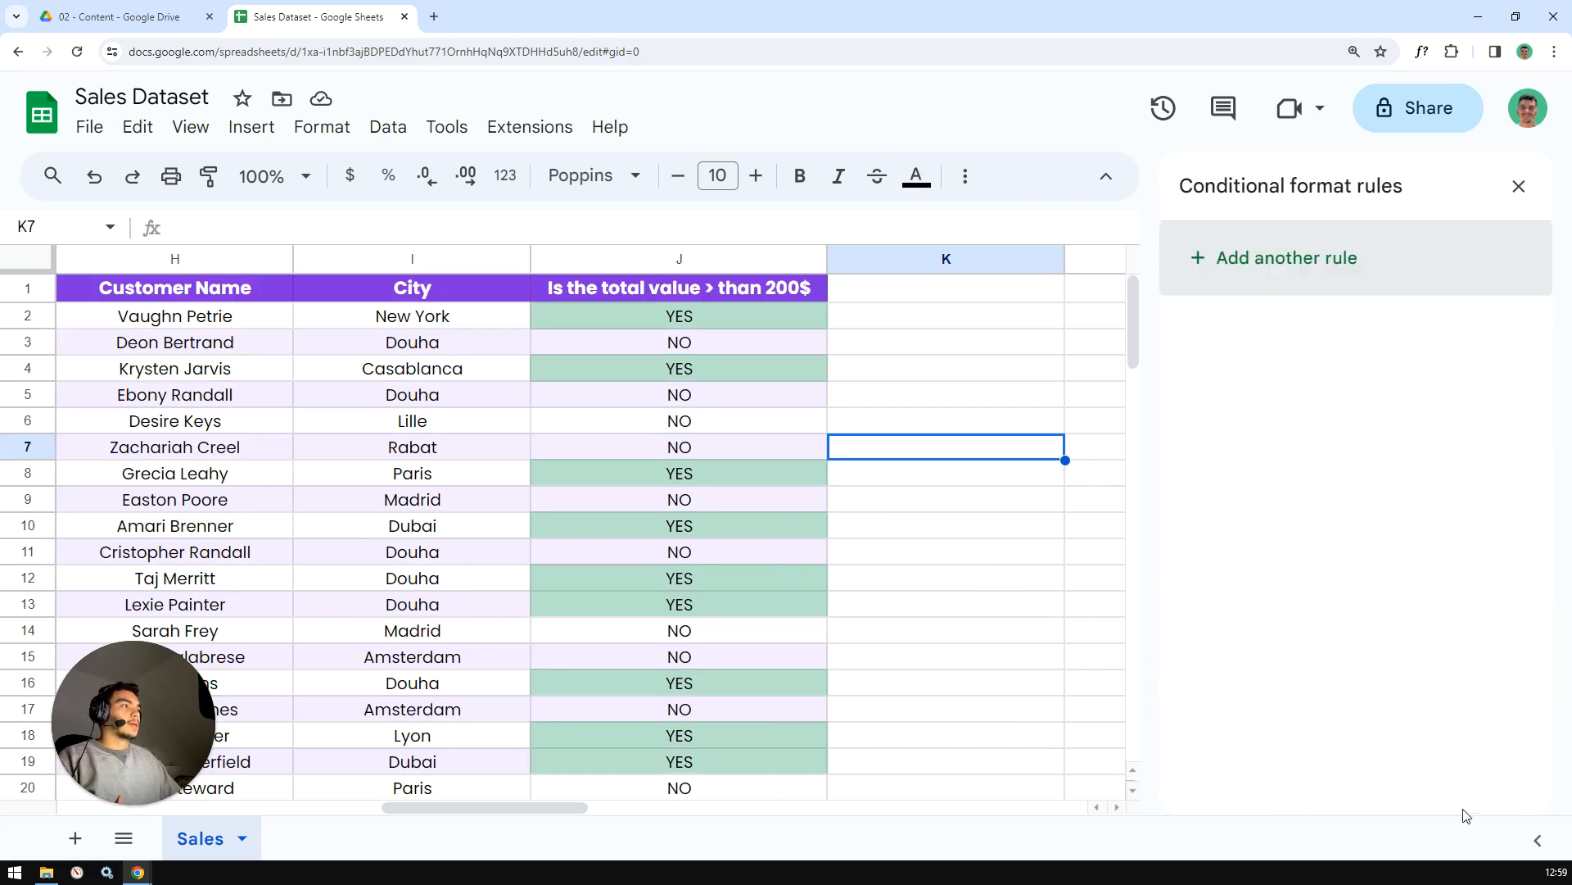
Add another conditional formatting rule and set its range to the whole YES/NO column, J:J.
{"action": "left_click", "coordinate": [894, 373]}
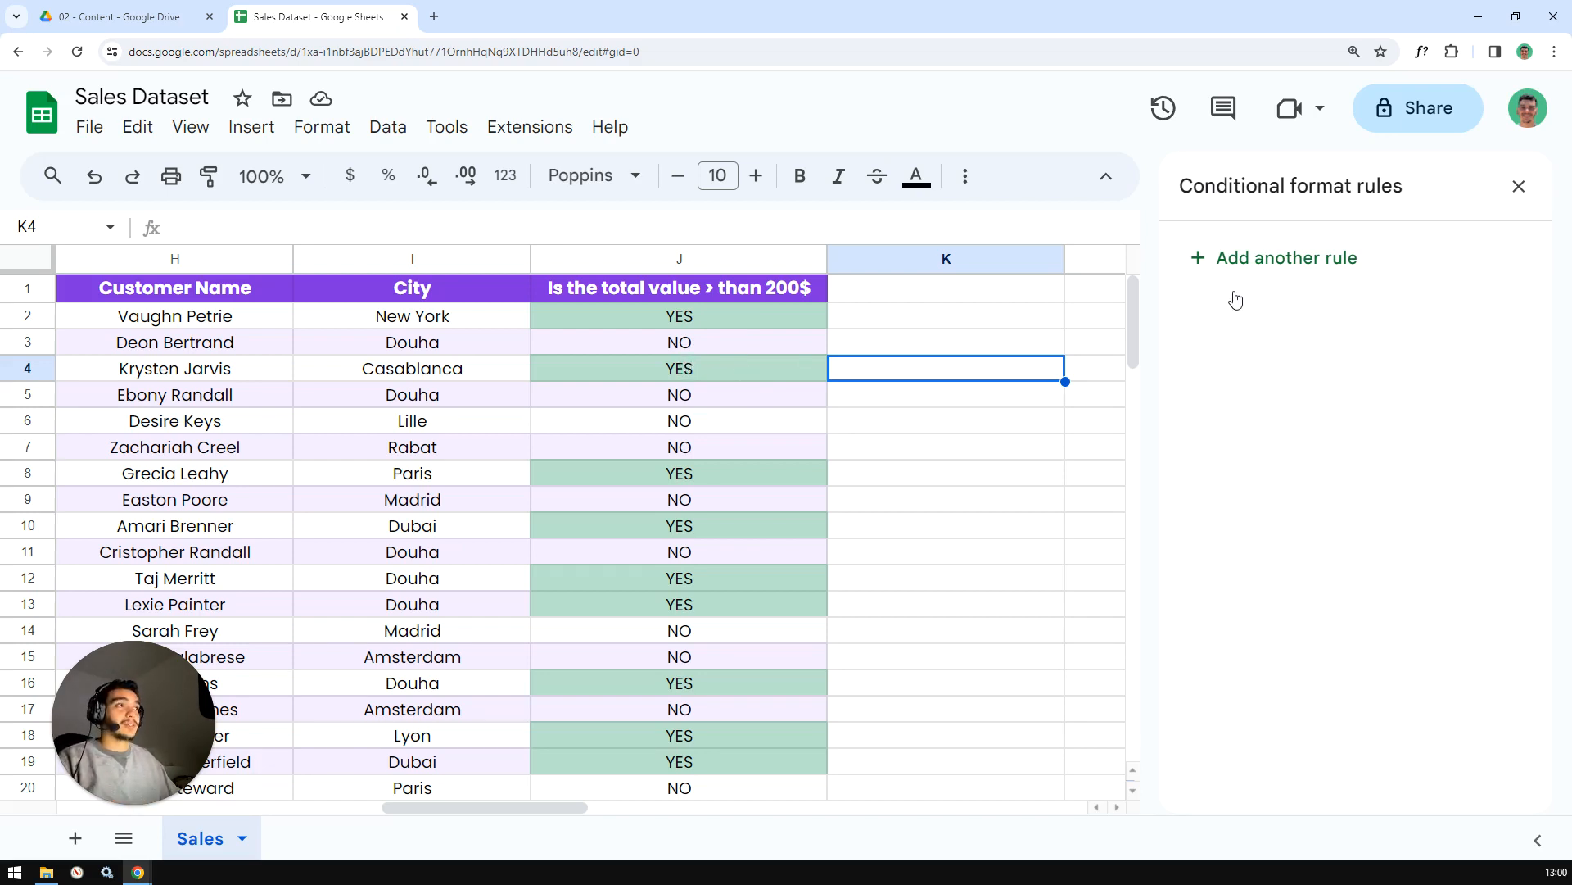
{"action": "left_click", "coordinate": [1233, 263]}
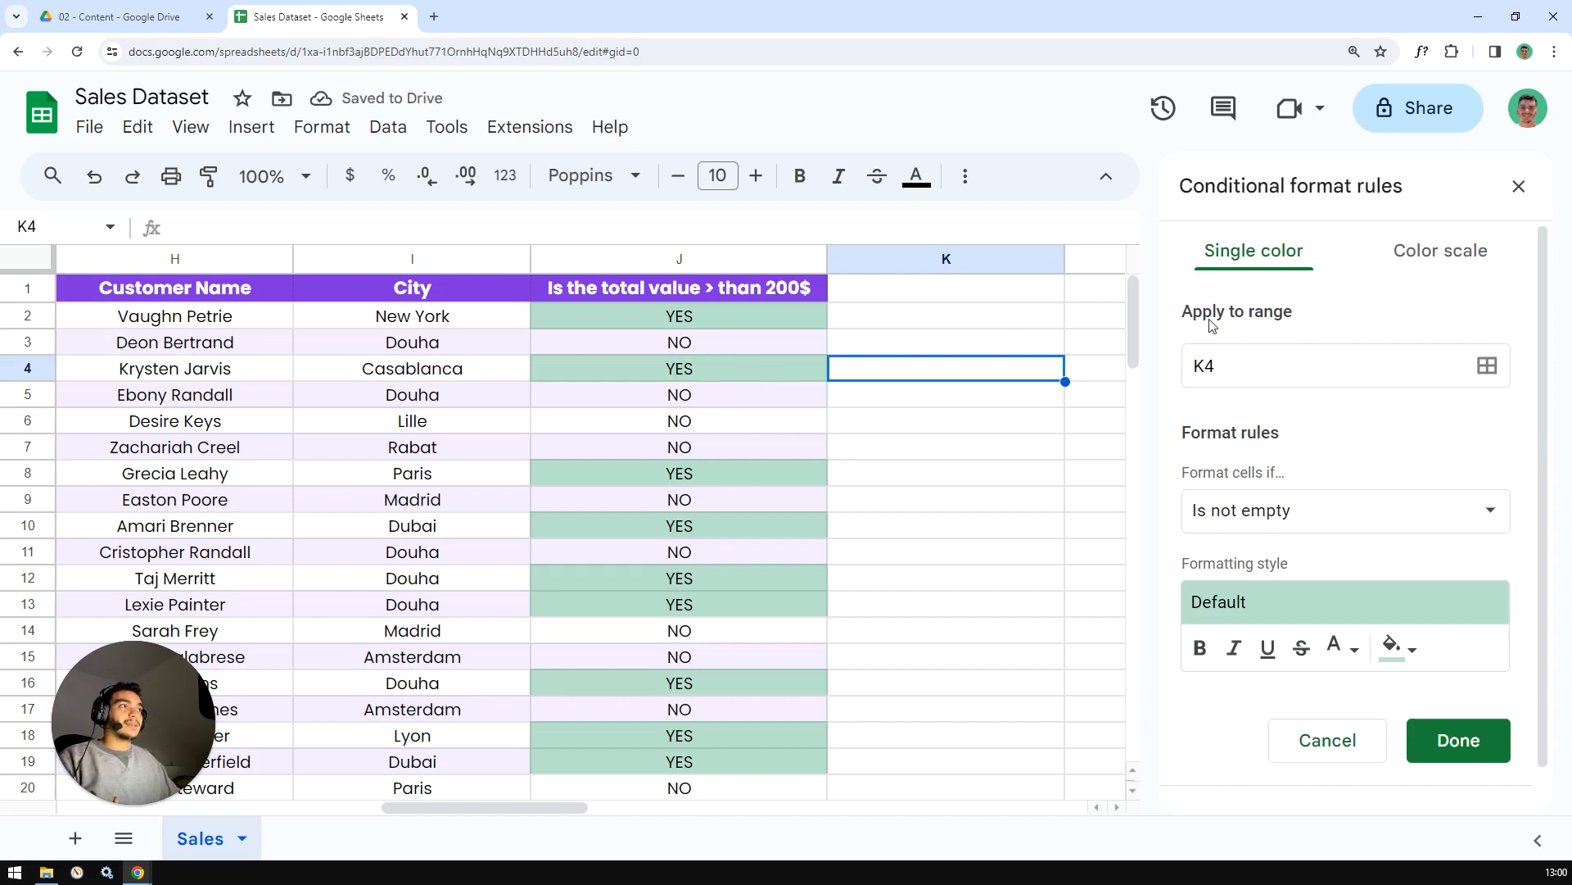
{"action": "left_click", "coordinate": [1249, 366]}
{"action": "key", "text": "BackSpace"}
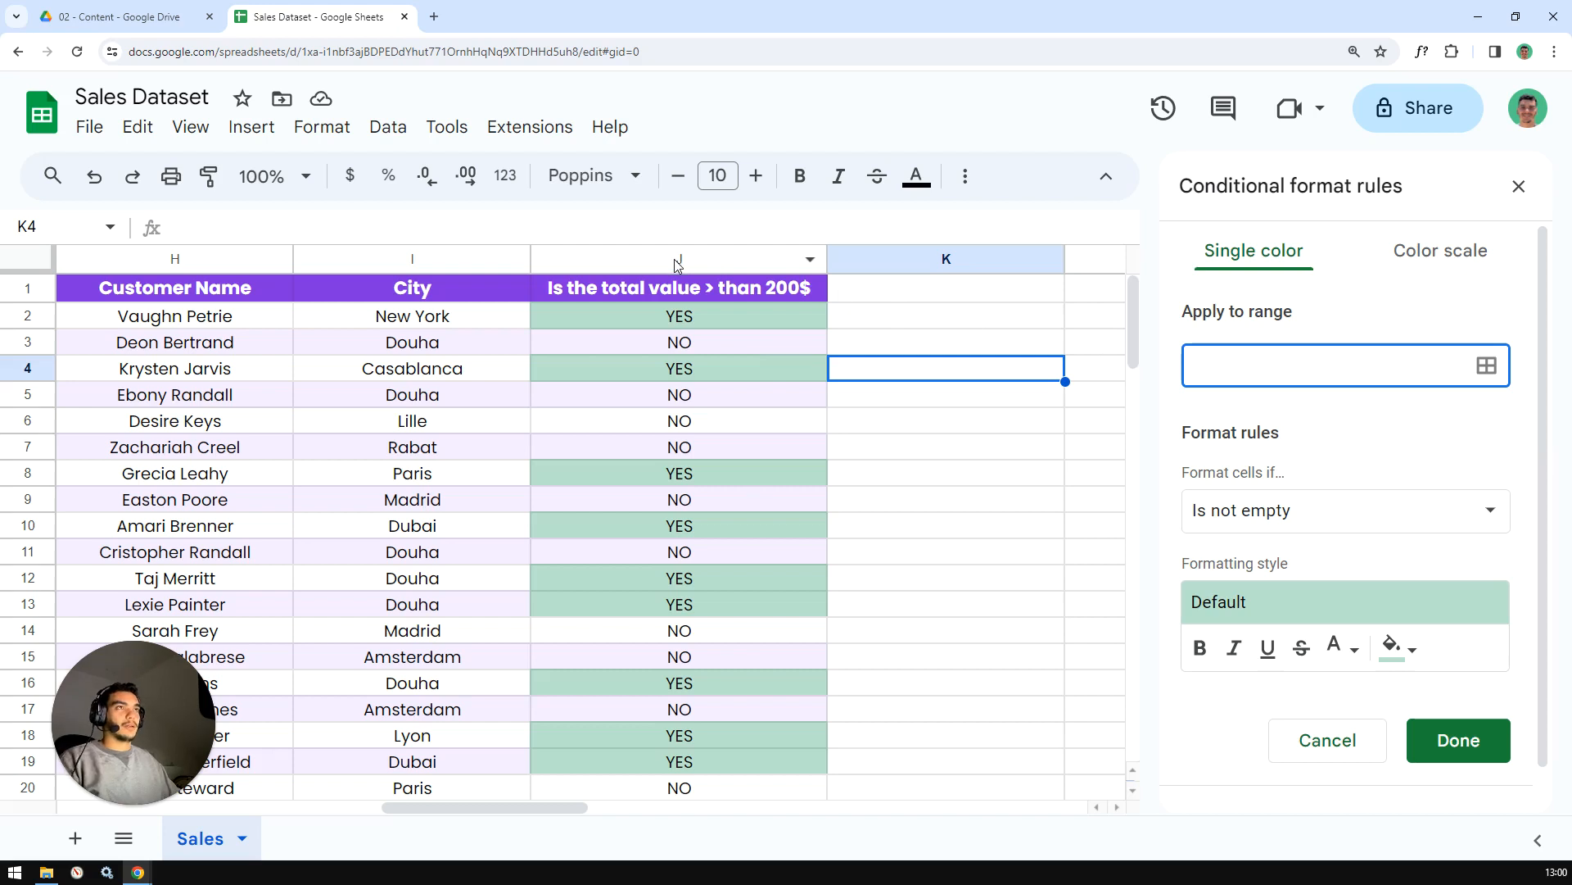
{"action": "left_click", "coordinate": [713, 259]}
{"action": "left_click", "coordinate": [945, 566]}
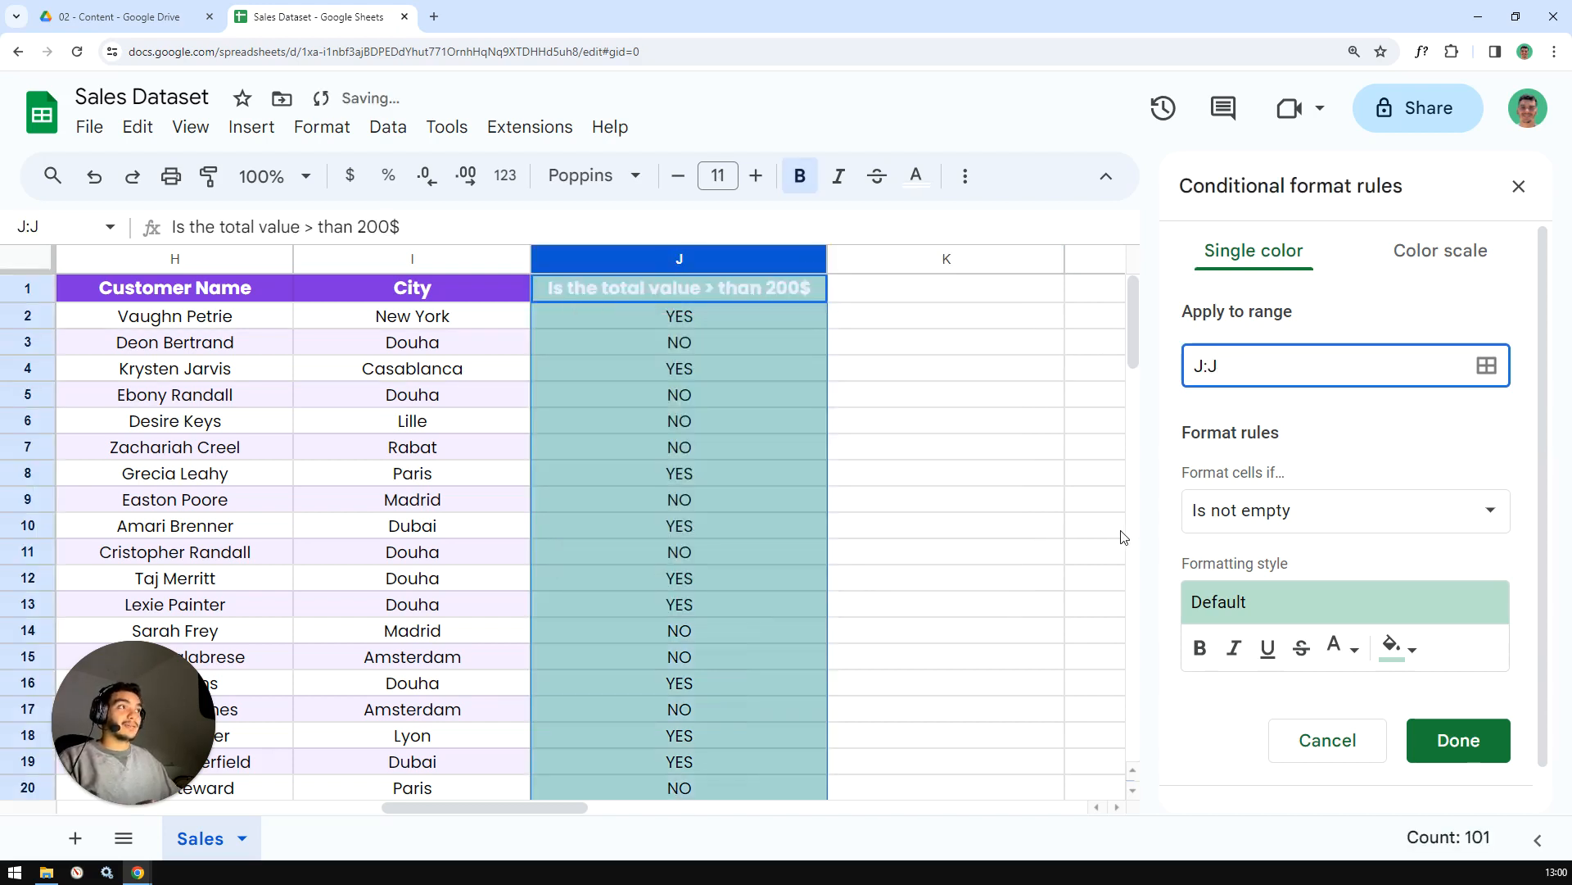
Set the new column J rule to format cells whose text is exactly "NO".
{"action": "left_click", "coordinate": [1277, 522]}
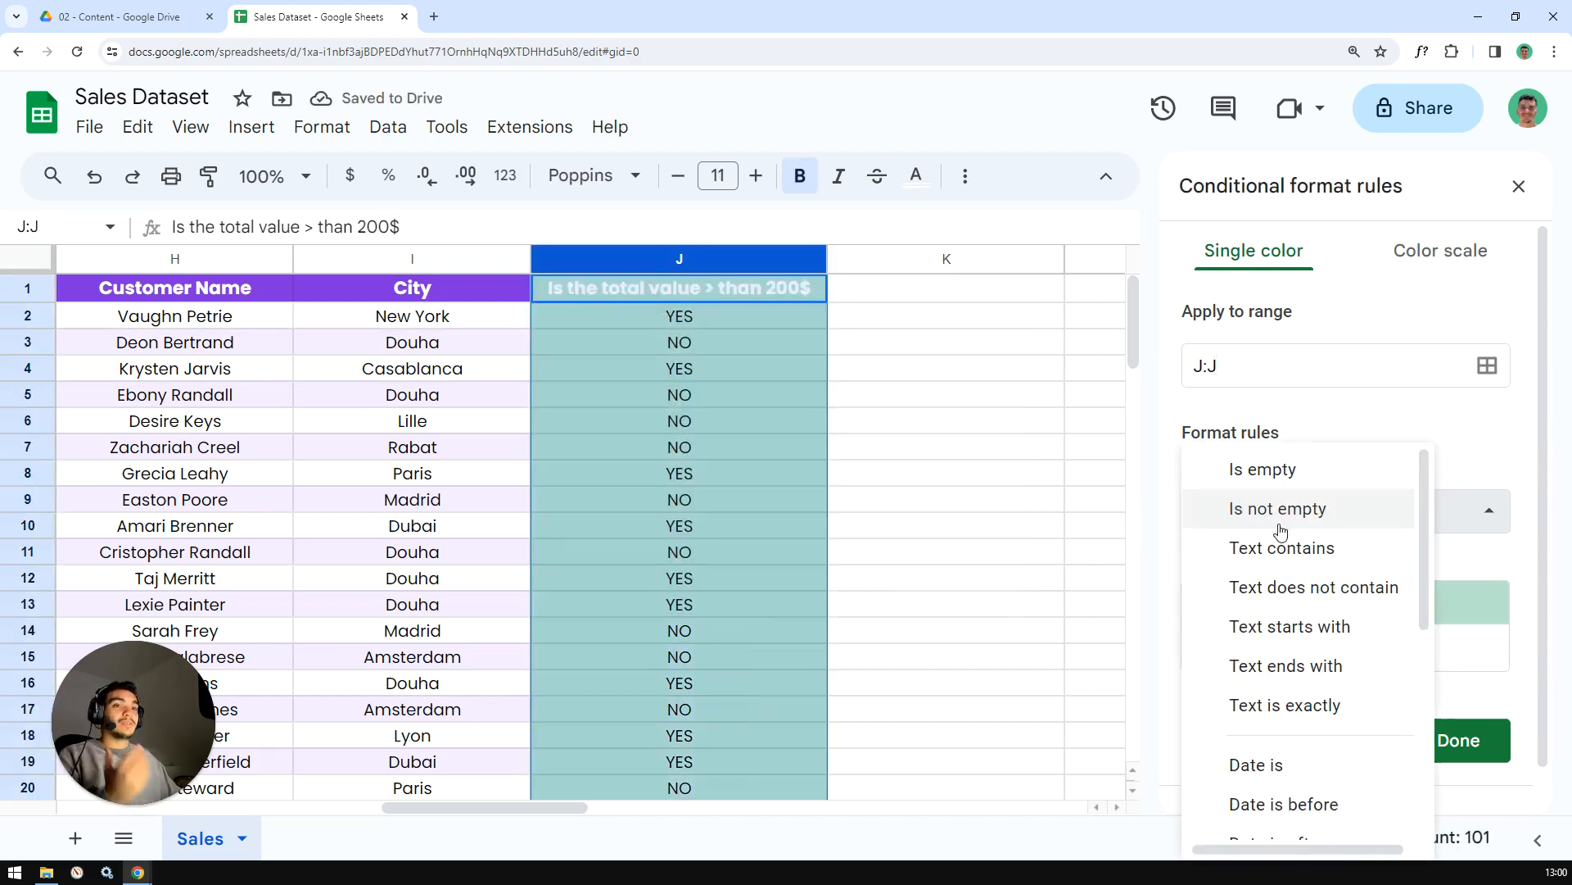
{"action": "left_click", "coordinate": [1286, 704]}
{"action": "left_click", "coordinate": [1262, 566]}
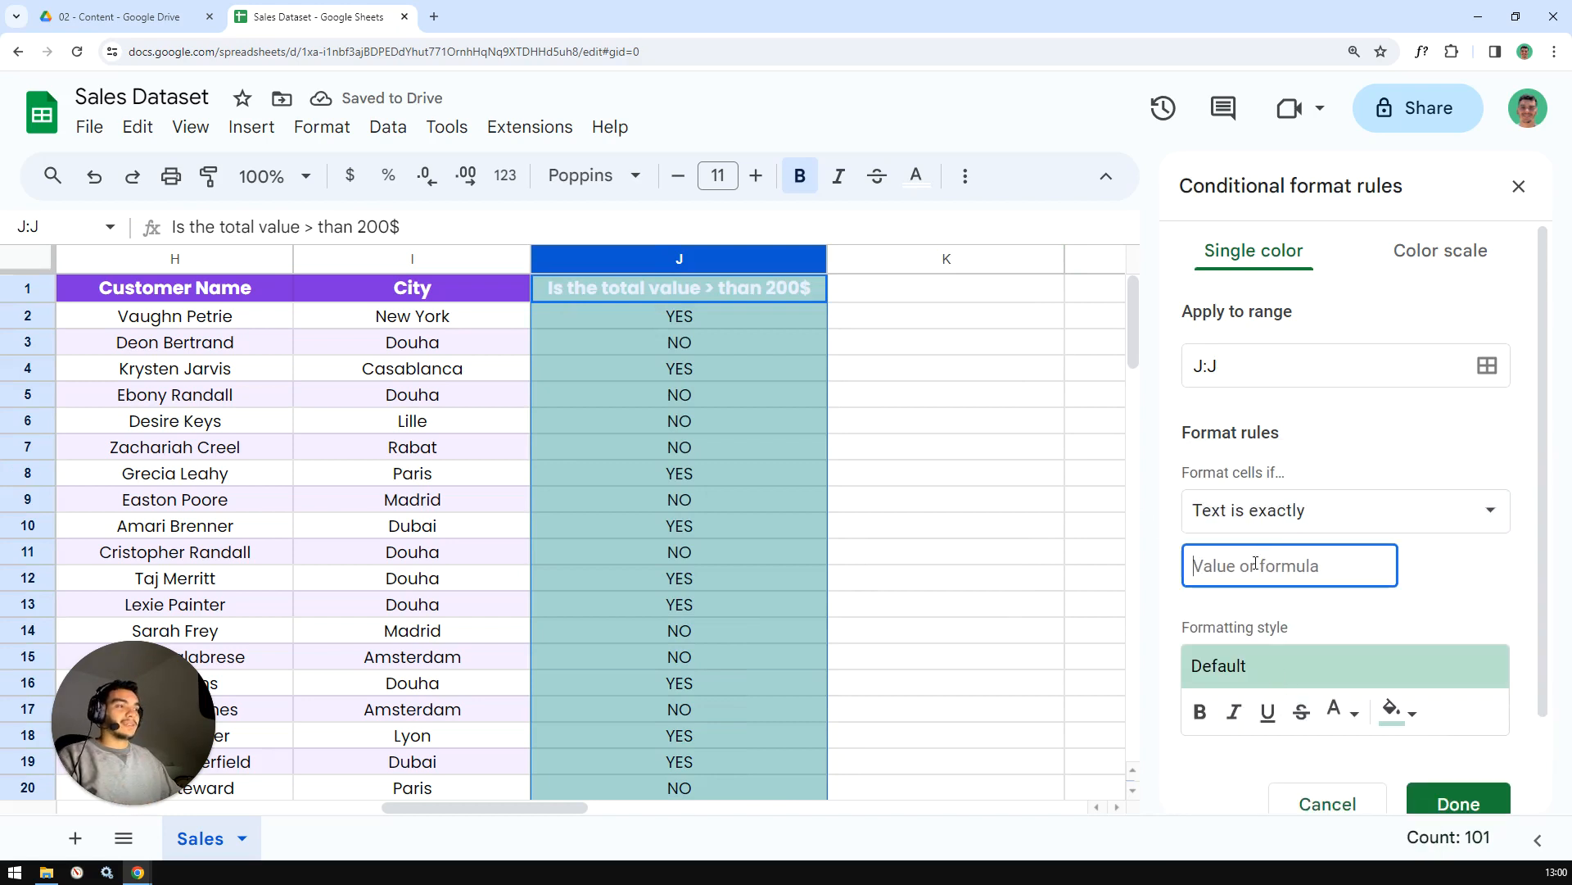
{"action": "type", "text": "NO"}
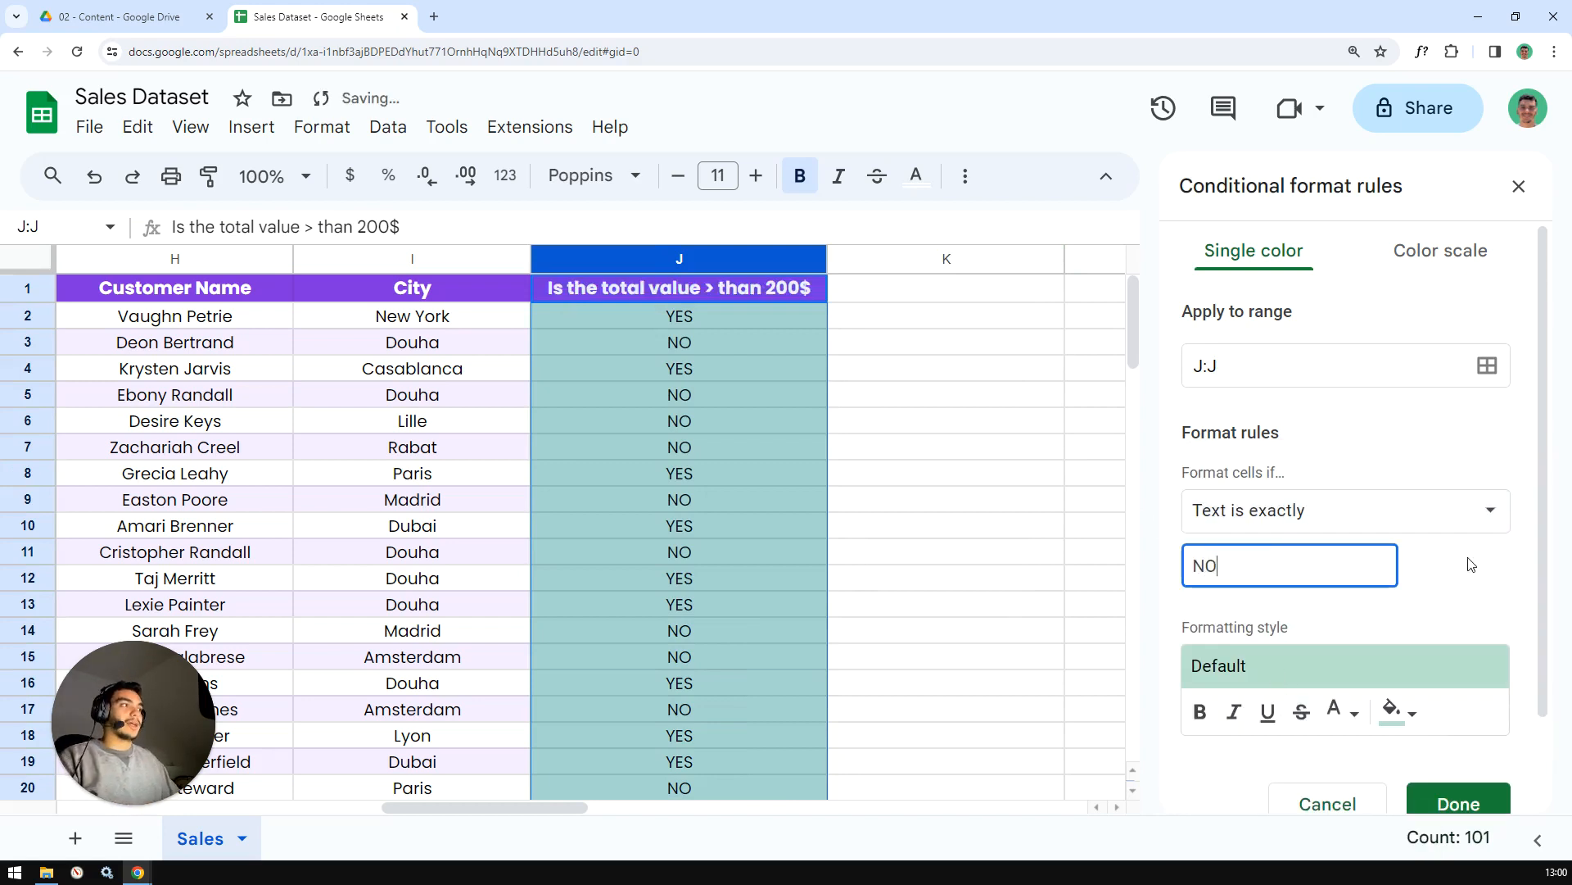
Try a light red fill on the NO cells of column J and discard the NO rule.
{"action": "scroll", "coordinate": [1472, 564], "scroll_direction": "down", "scroll_amount": 1}
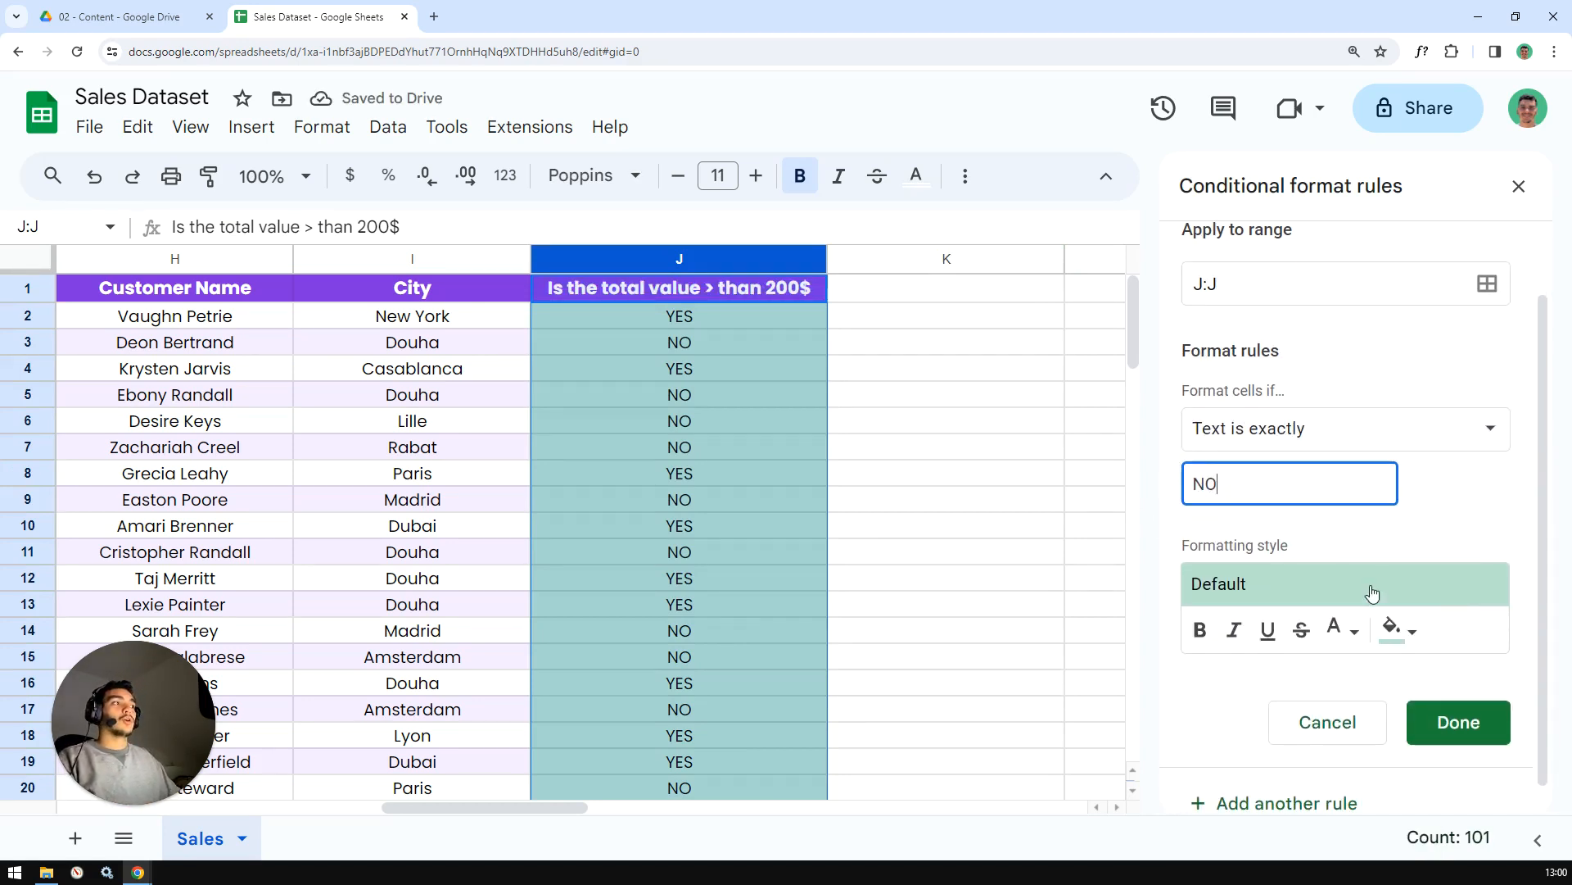
{"action": "left_click", "coordinate": [1399, 629]}
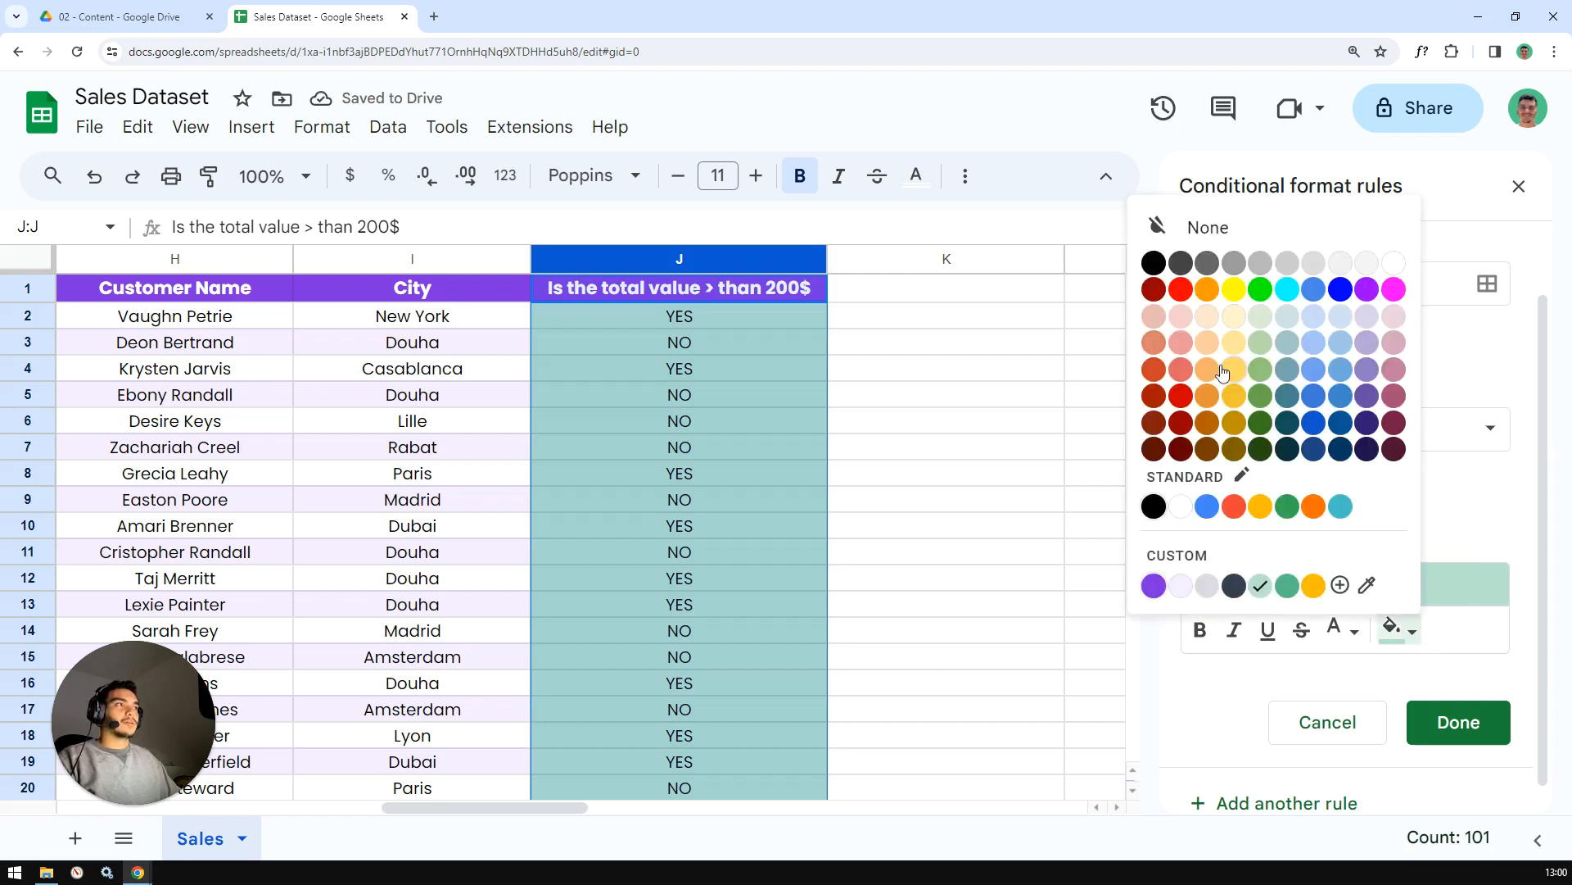
{"action": "left_click", "coordinate": [1180, 343]}
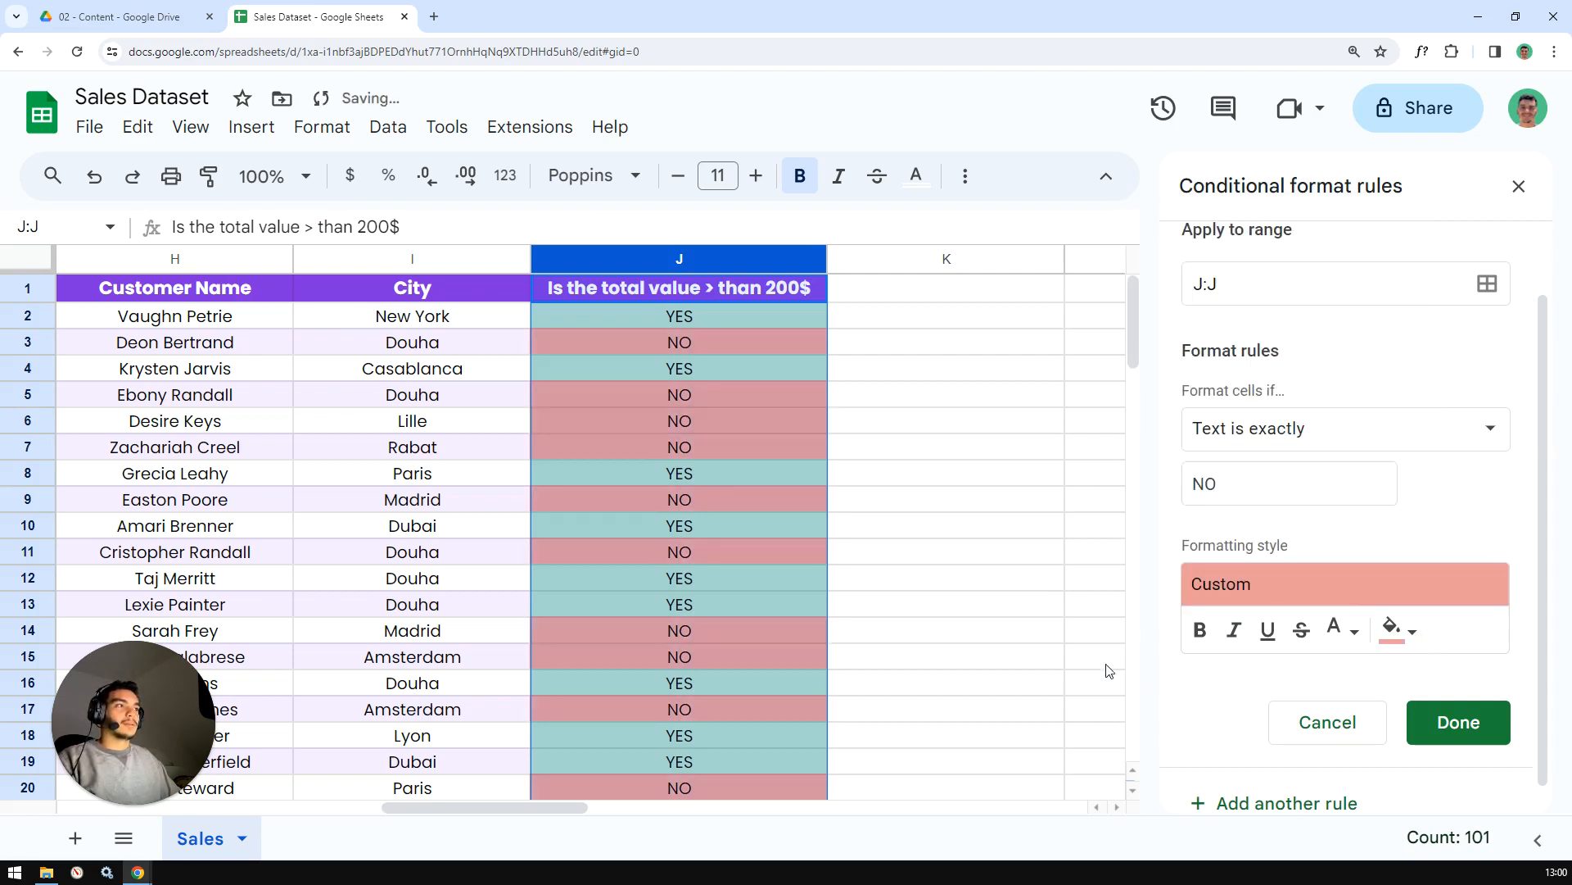
{"action": "left_click", "coordinate": [986, 611]}
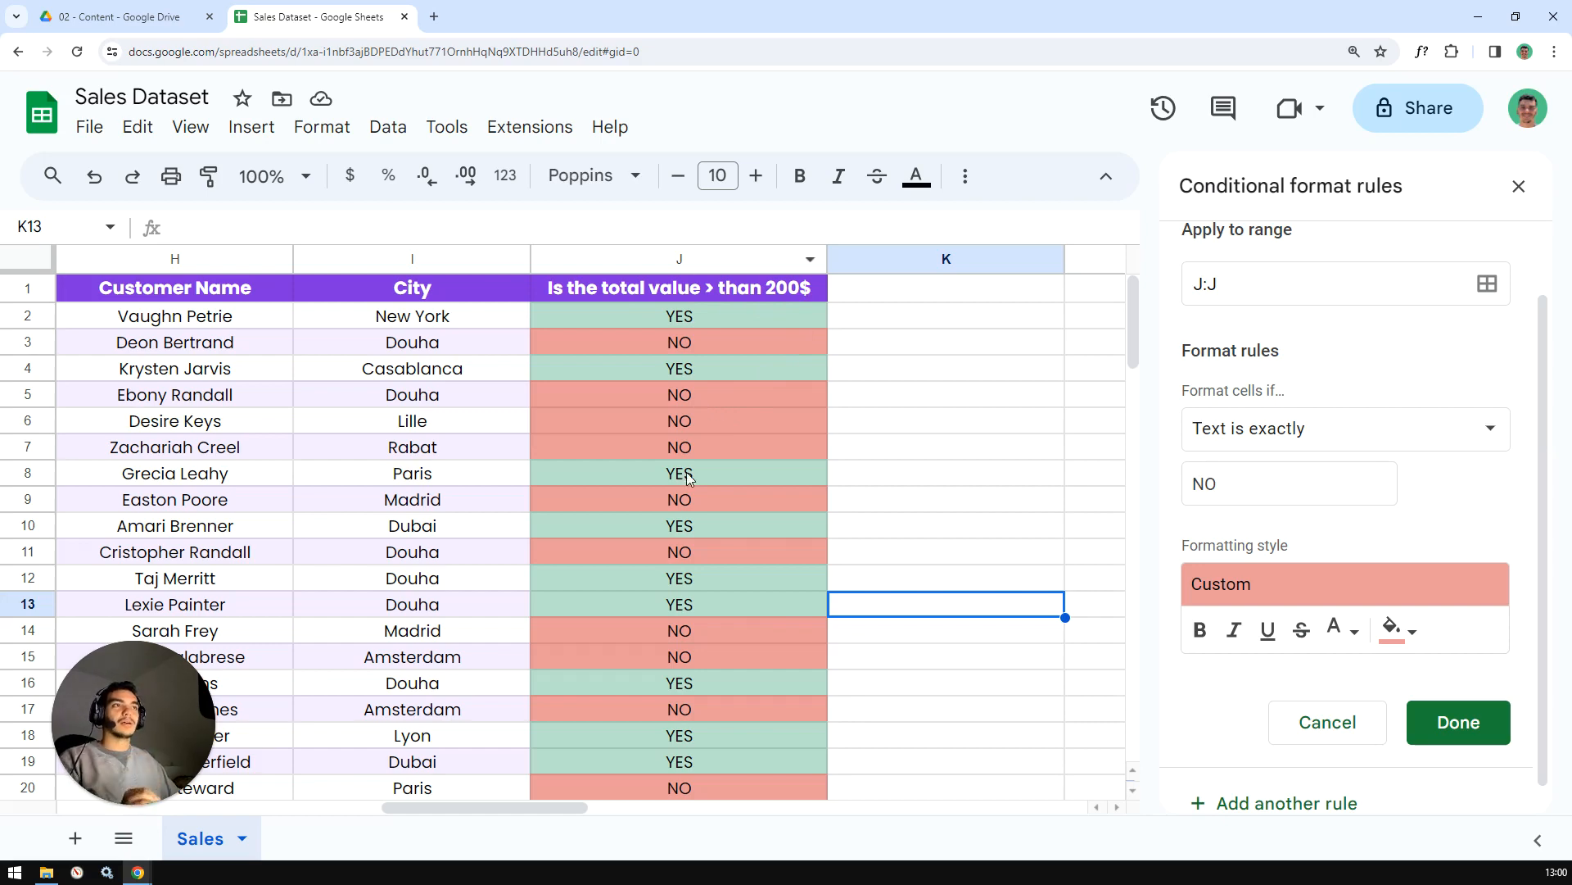
{"action": "scroll", "coordinate": [691, 475], "scroll_direction": "down", "scroll_amount": 2}
{"action": "scroll", "coordinate": [690, 475], "scroll_direction": "down", "scroll_amount": 1}
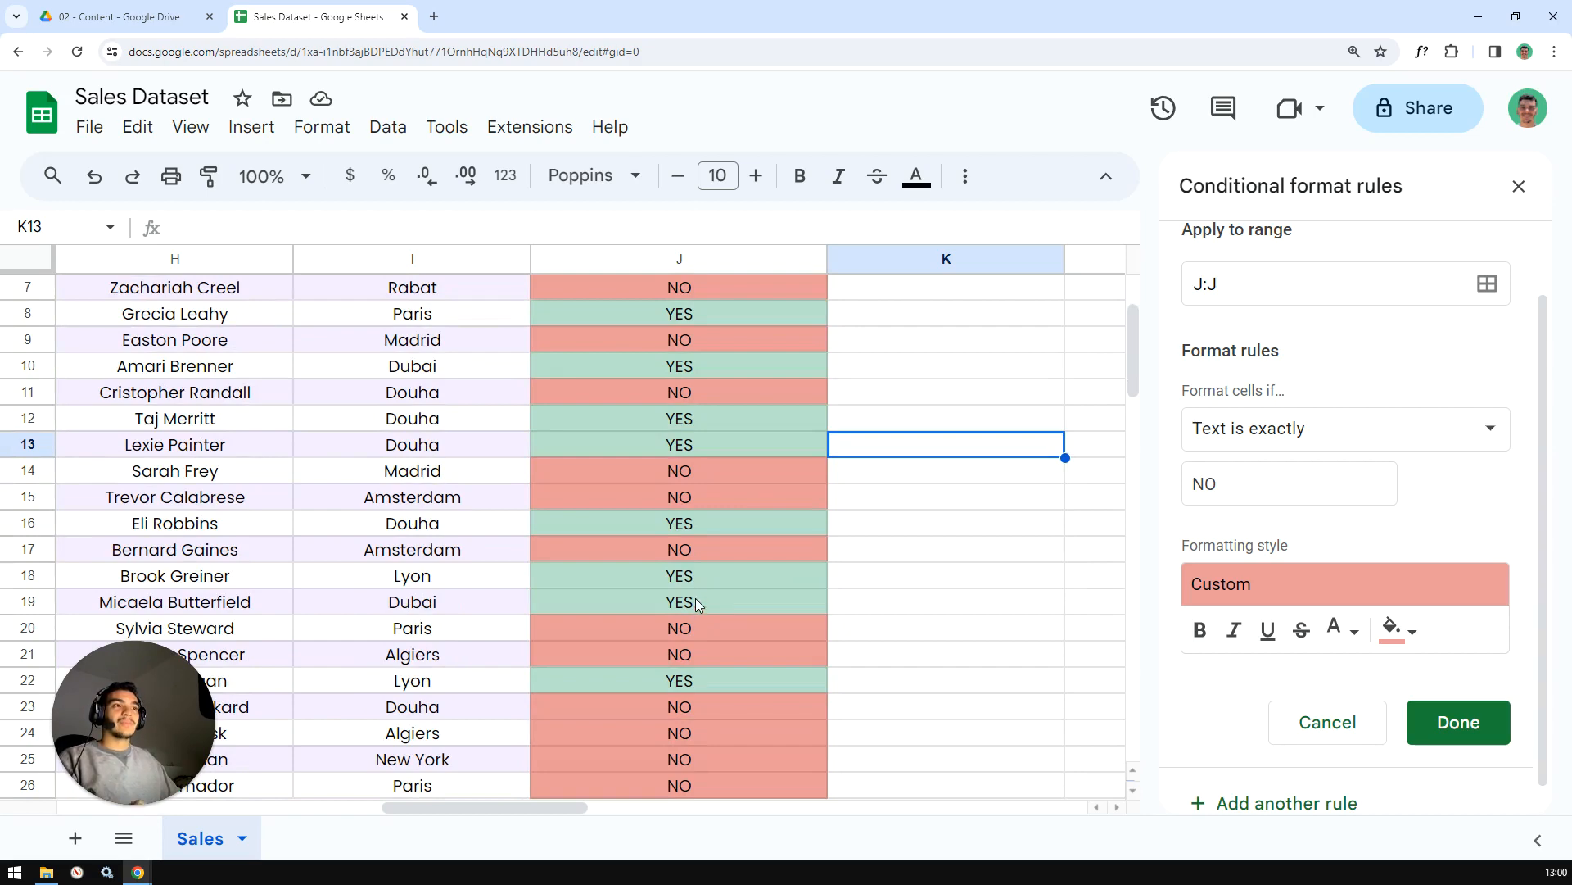
{"action": "scroll", "coordinate": [714, 508], "scroll_direction": "down", "scroll_amount": 5}
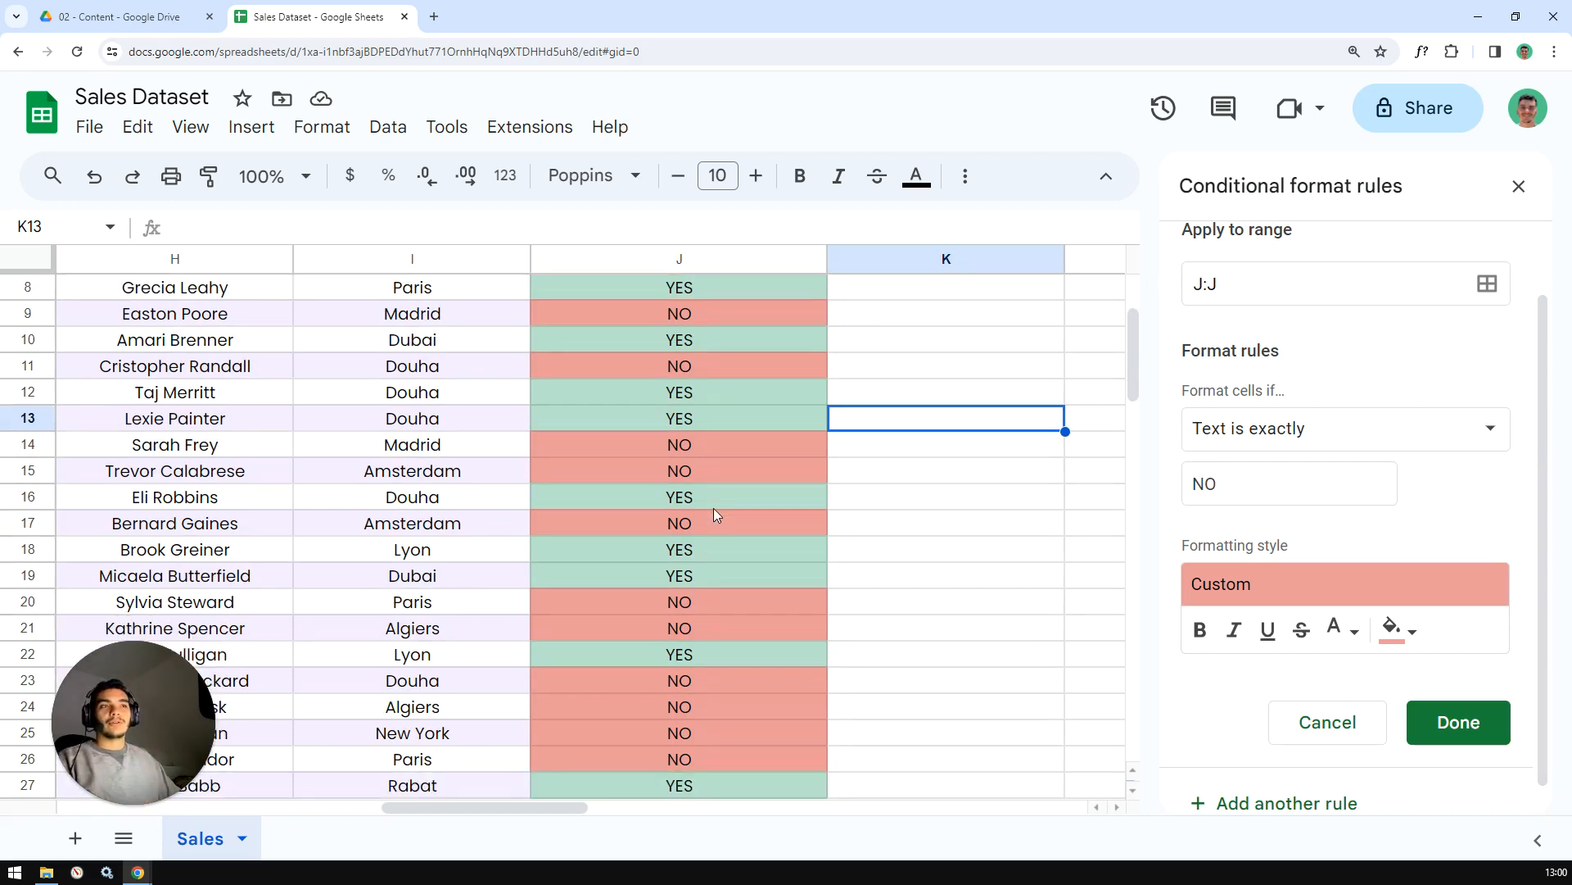
{"action": "left_click", "coordinate": [937, 557]}
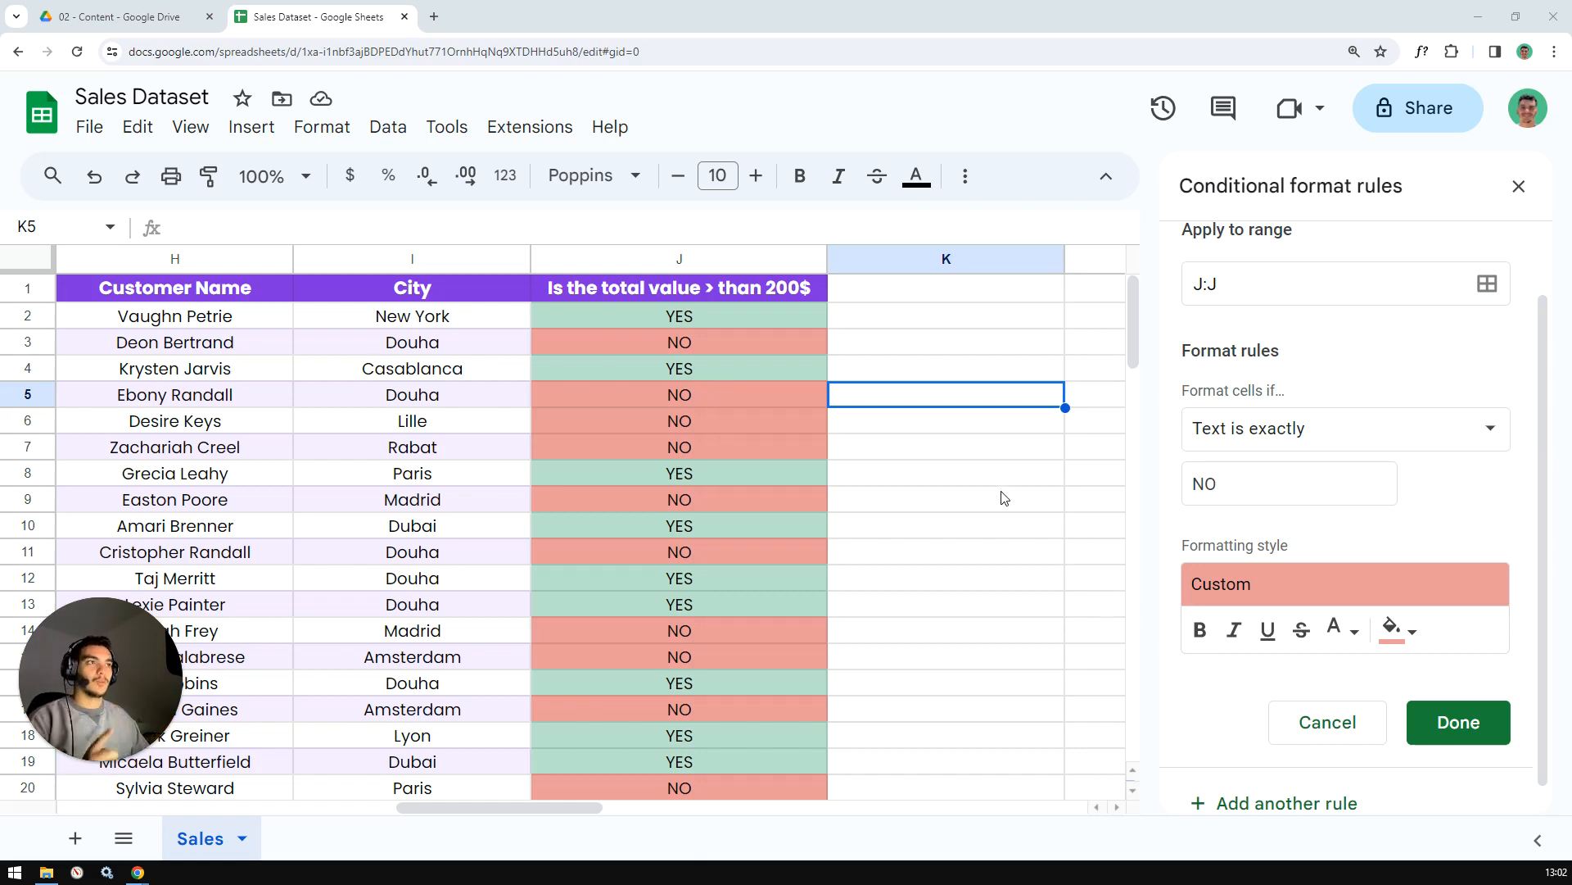
{"action": "left_click", "coordinate": [1331, 724]}
{"action": "left_click", "coordinate": [967, 531]}
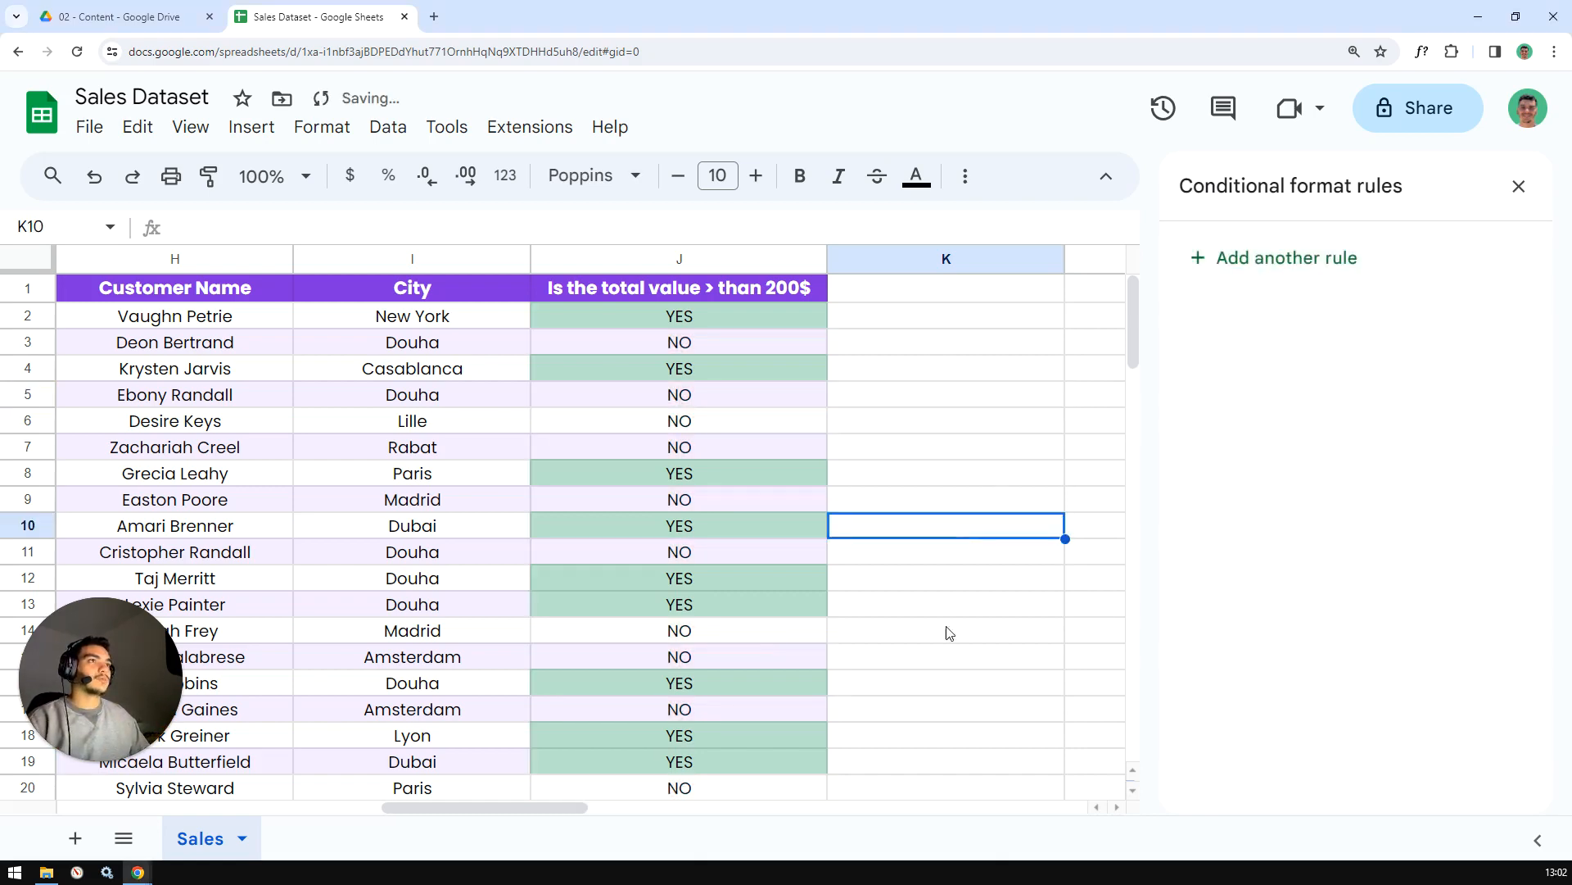
Open the existing YES rule of column J for editing and extend its range to all table columns, A:J.
{"action": "left_click_drag", "start_coordinate": [537, 809], "coordinate": [579, 811]}
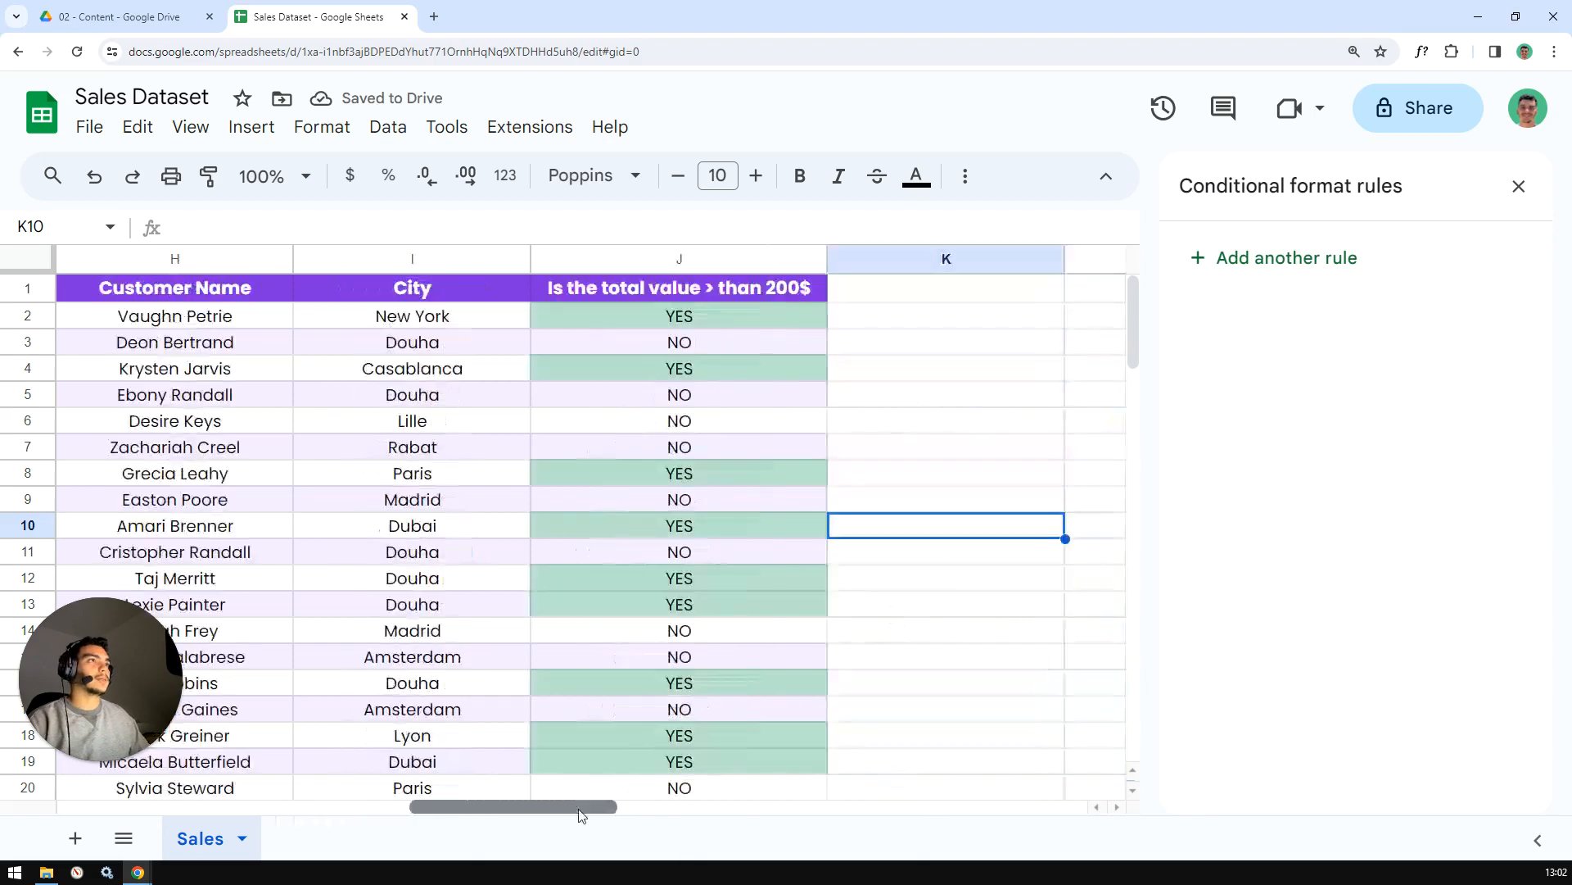
{"action": "left_click", "coordinate": [709, 316]}
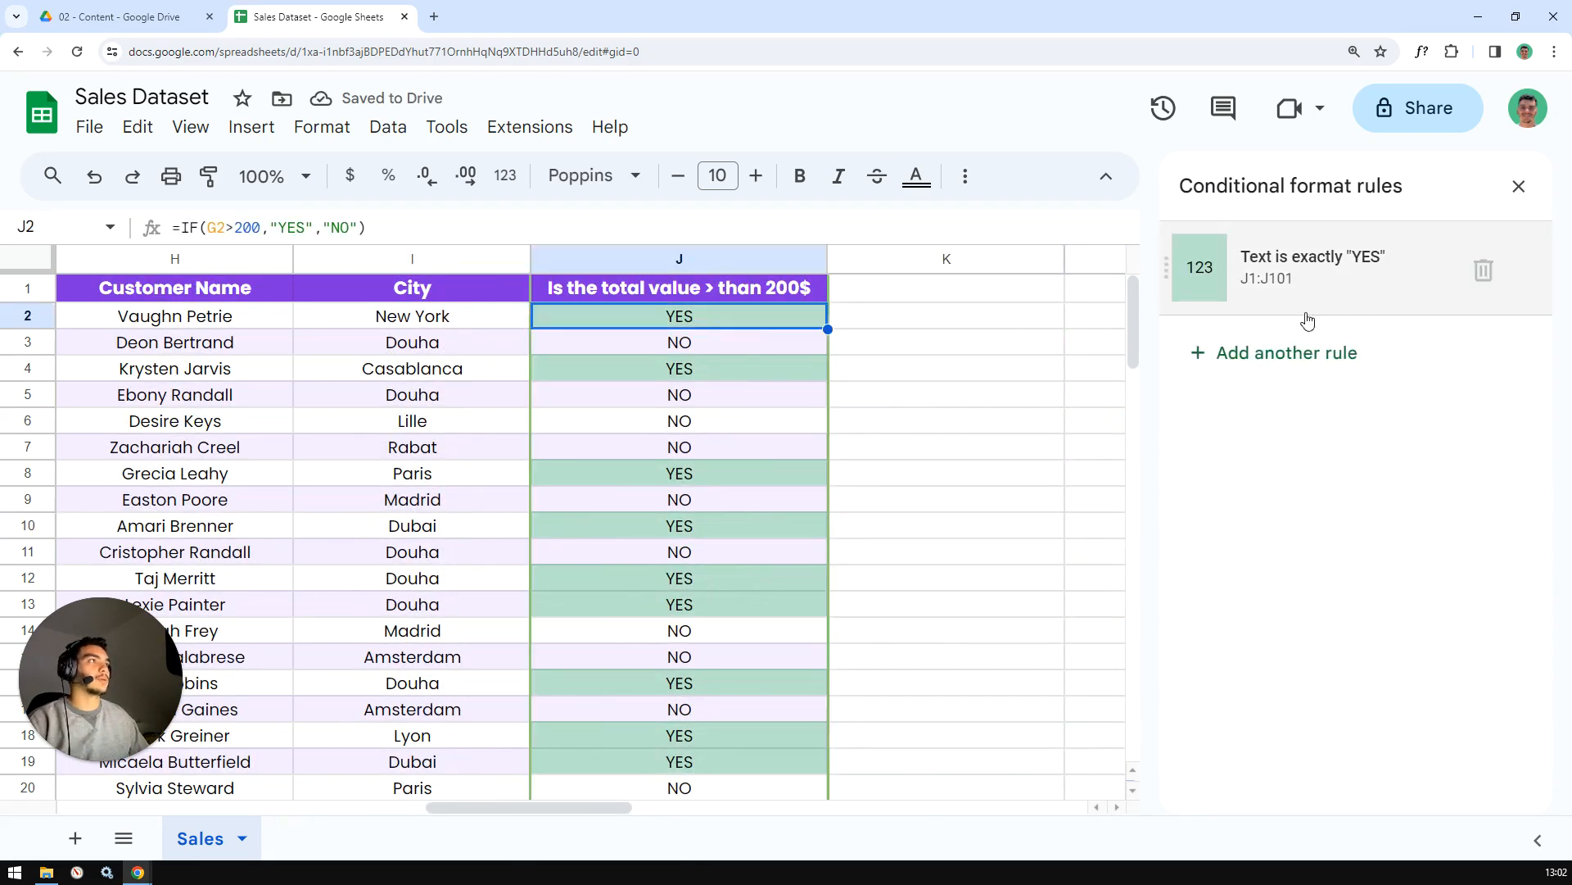
{"action": "left_click", "coordinate": [1299, 280]}
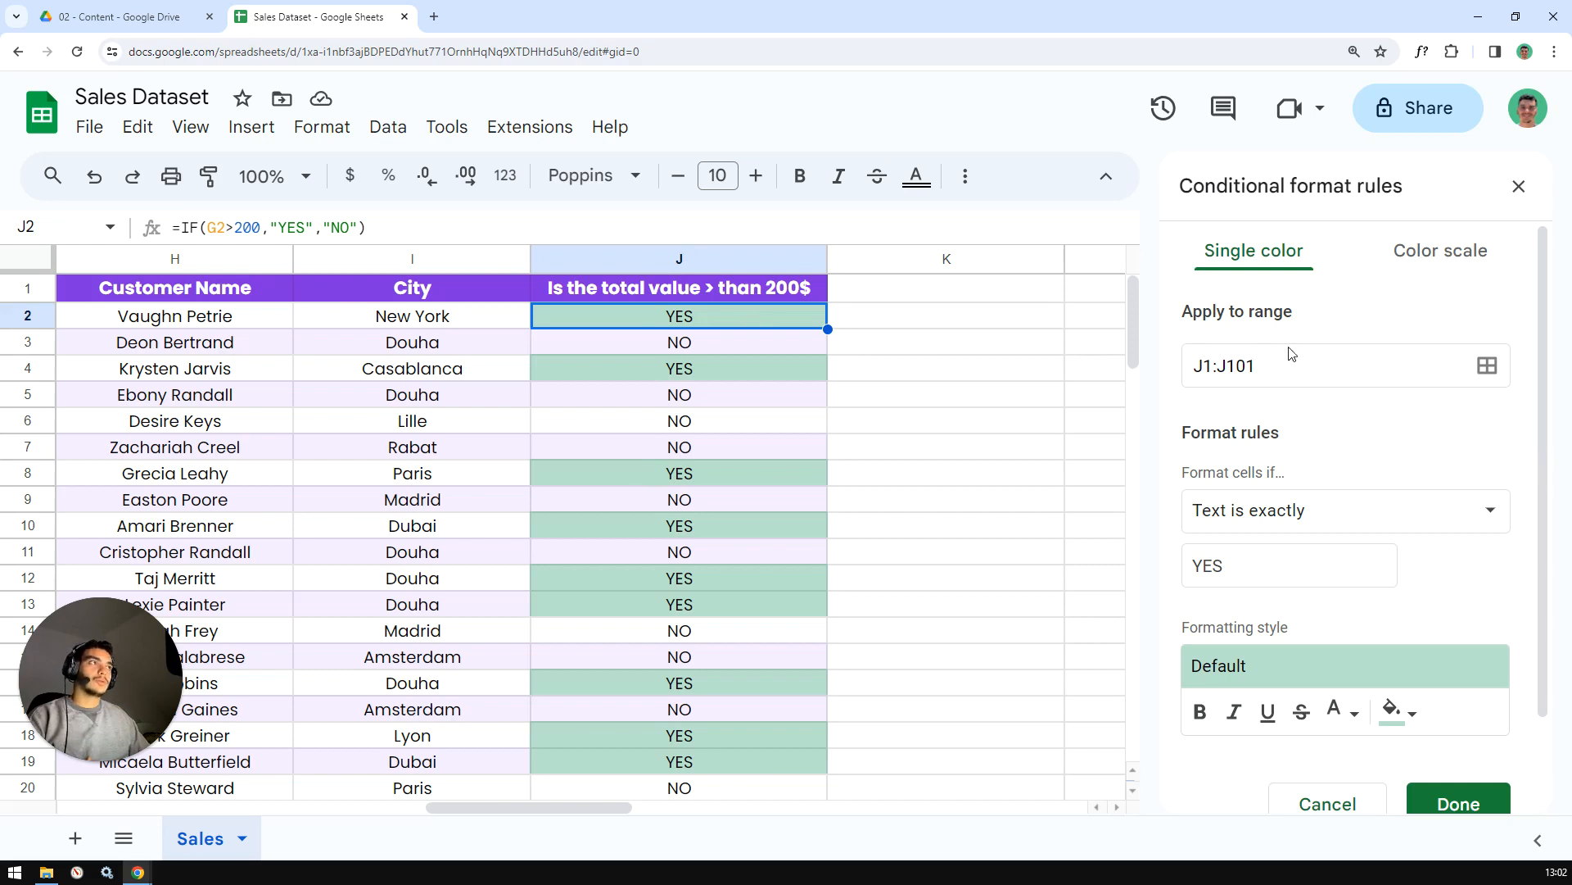
{"action": "left_click_drag", "start_coordinate": [601, 806], "coordinate": [164, 809]}
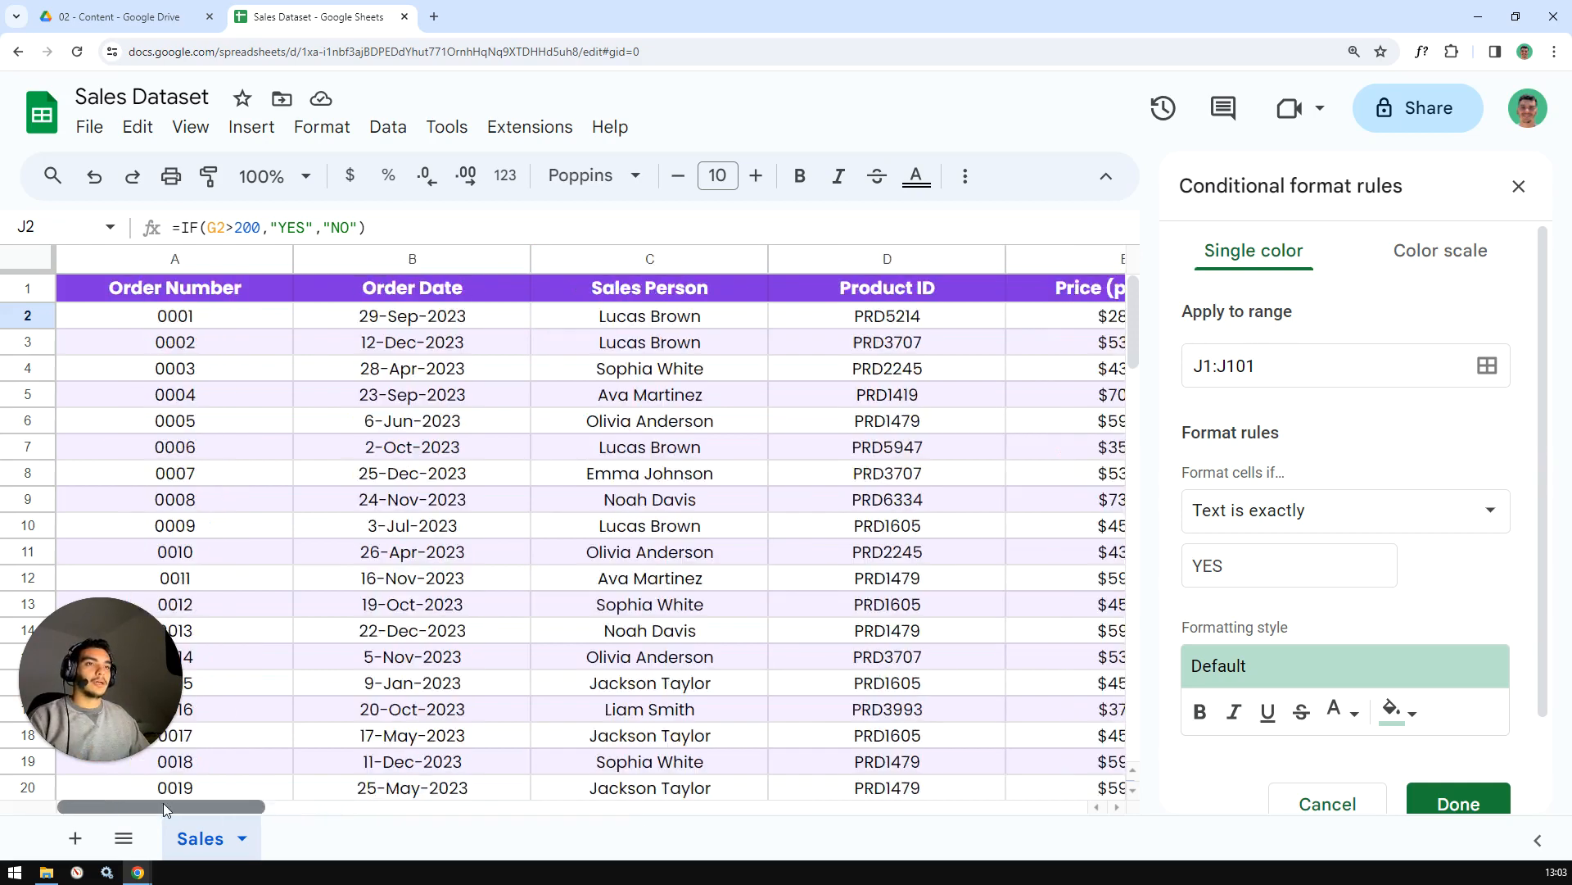
{"action": "left_click", "coordinate": [1487, 365]}
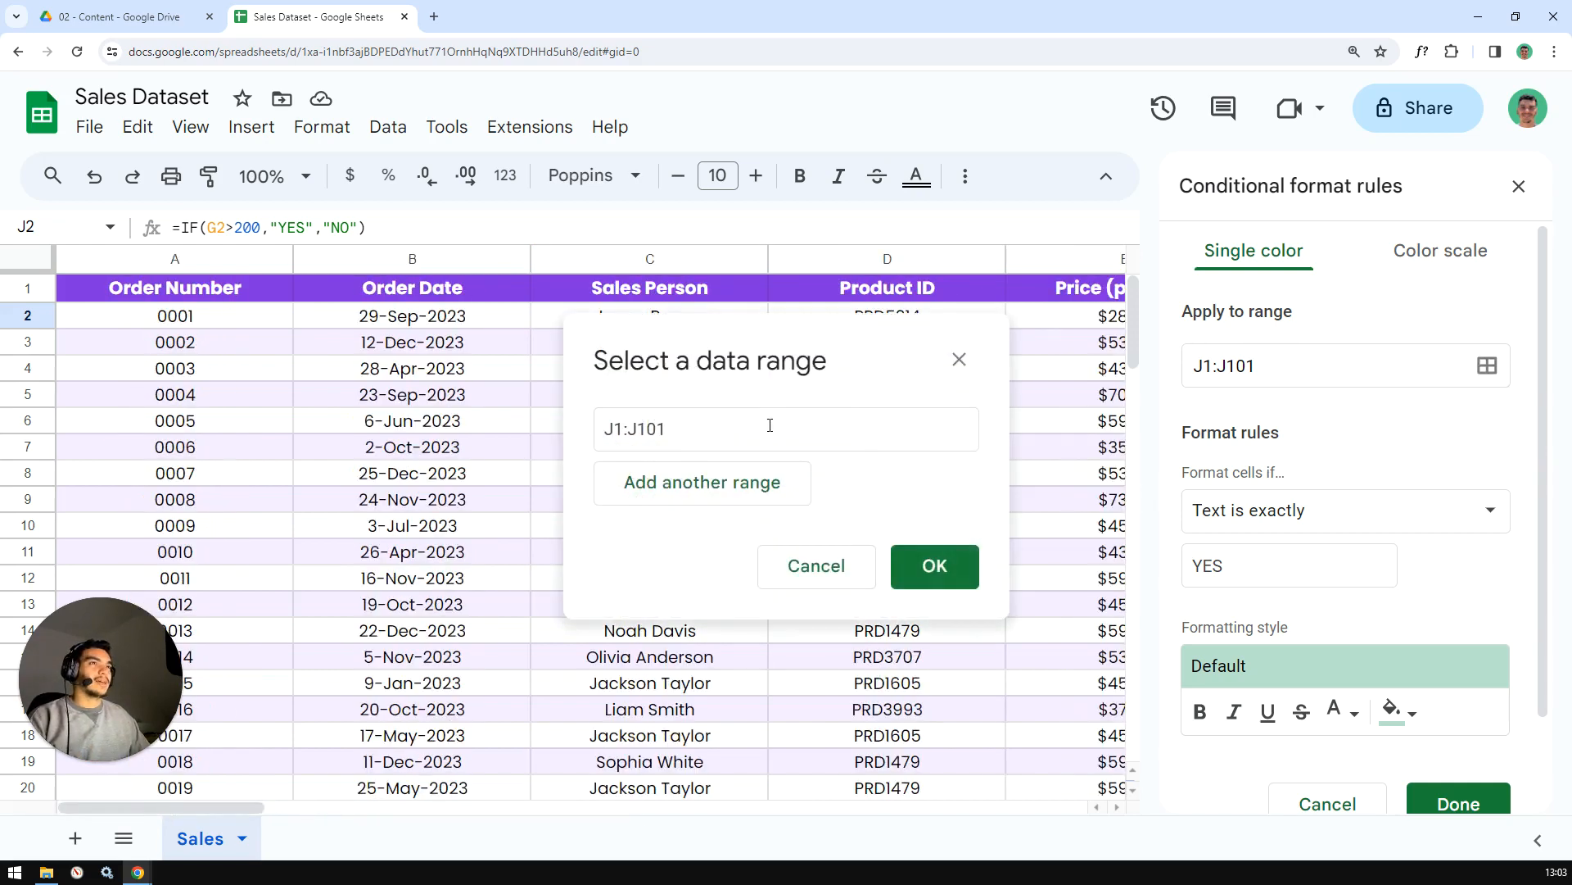
{"action": "left_click", "coordinate": [770, 425]}
{"action": "key", "text": "BackSpace"}
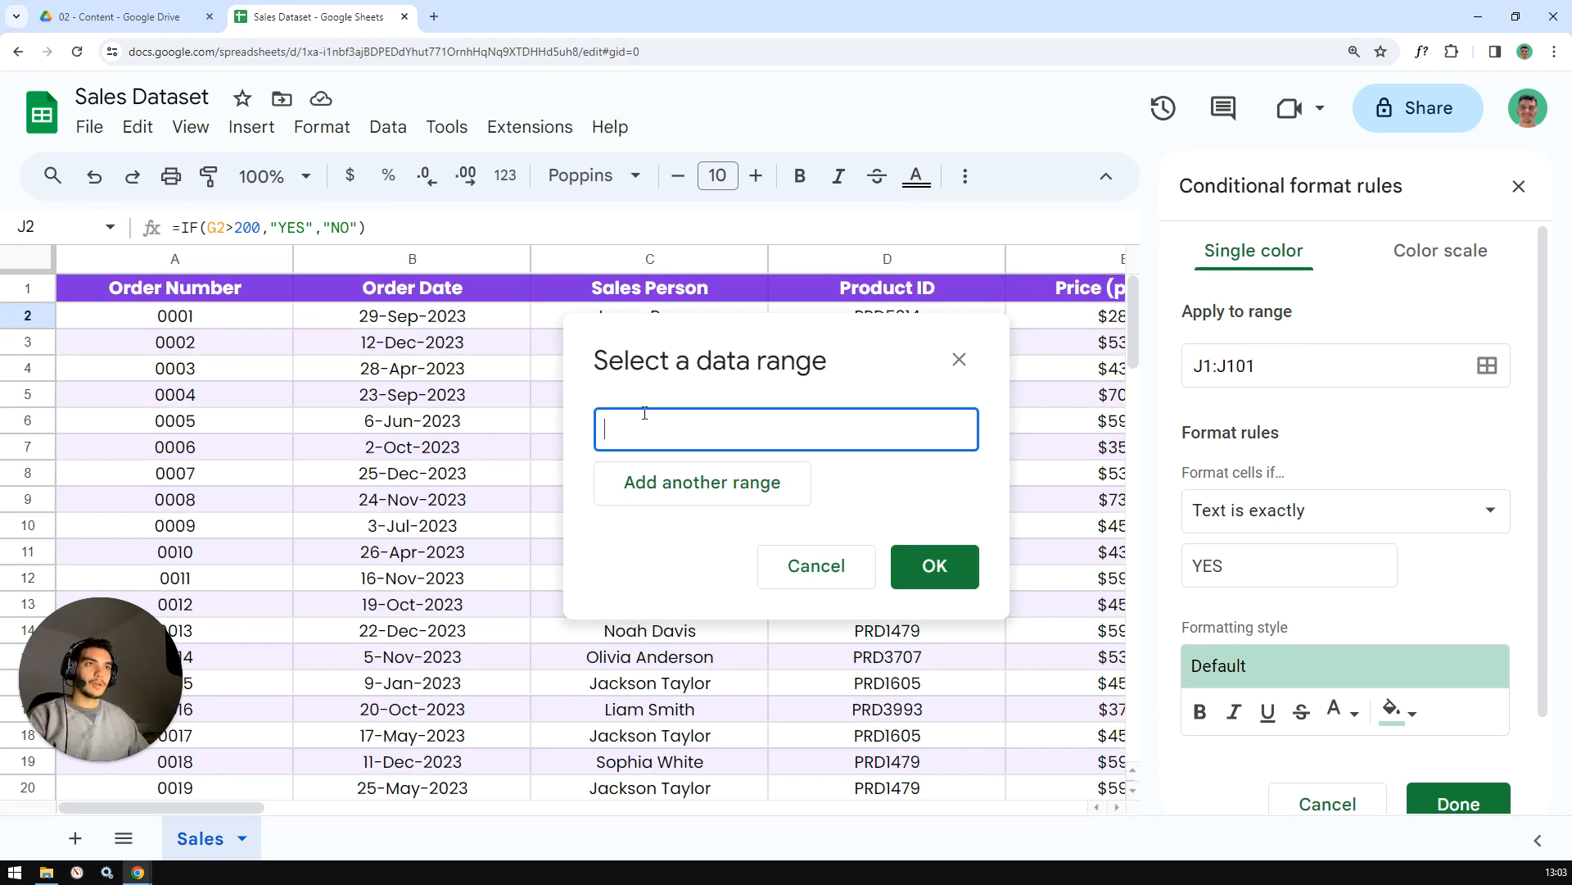
{"action": "type", "text": "A:J"}
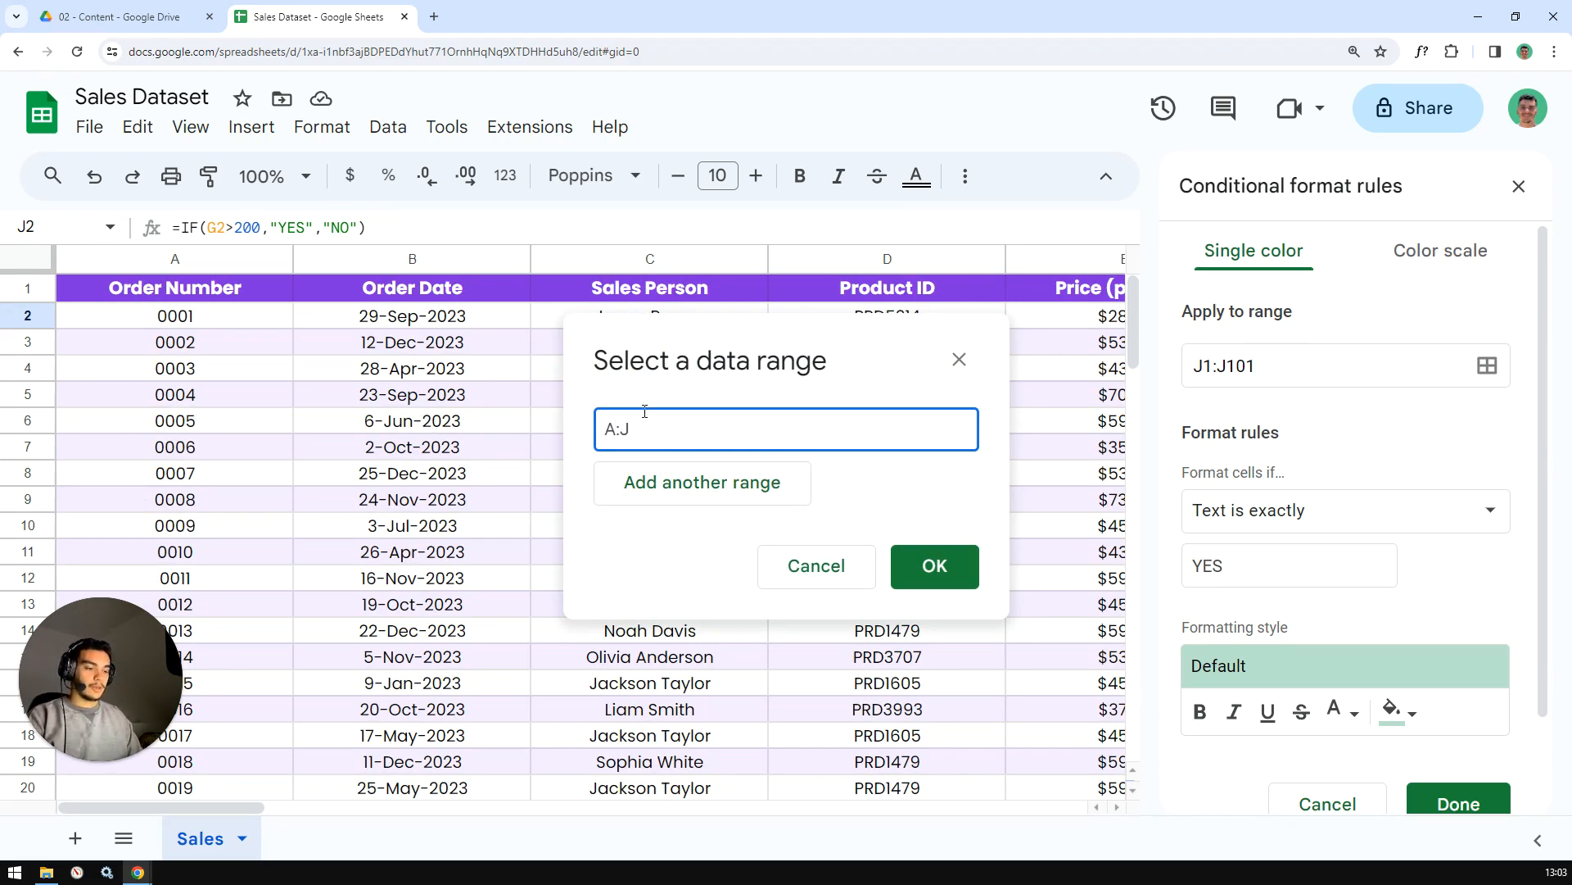
{"action": "key", "text": "Return"}
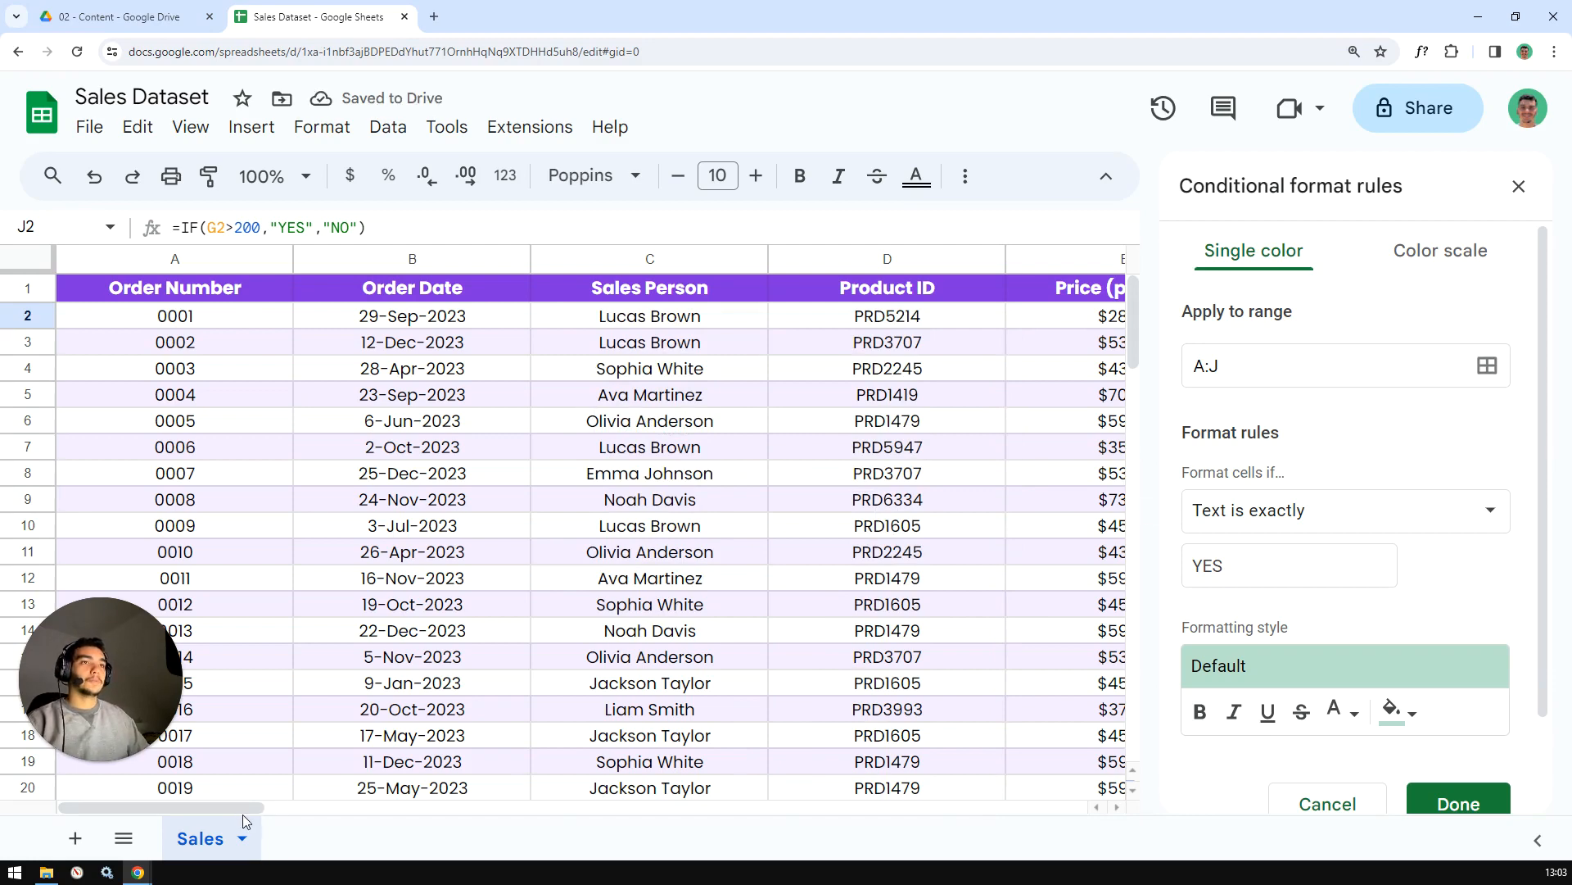
Change the YES rule's condition to "Custom formula is".
{"action": "left_click_drag", "start_coordinate": [238, 804], "coordinate": [653, 811]}
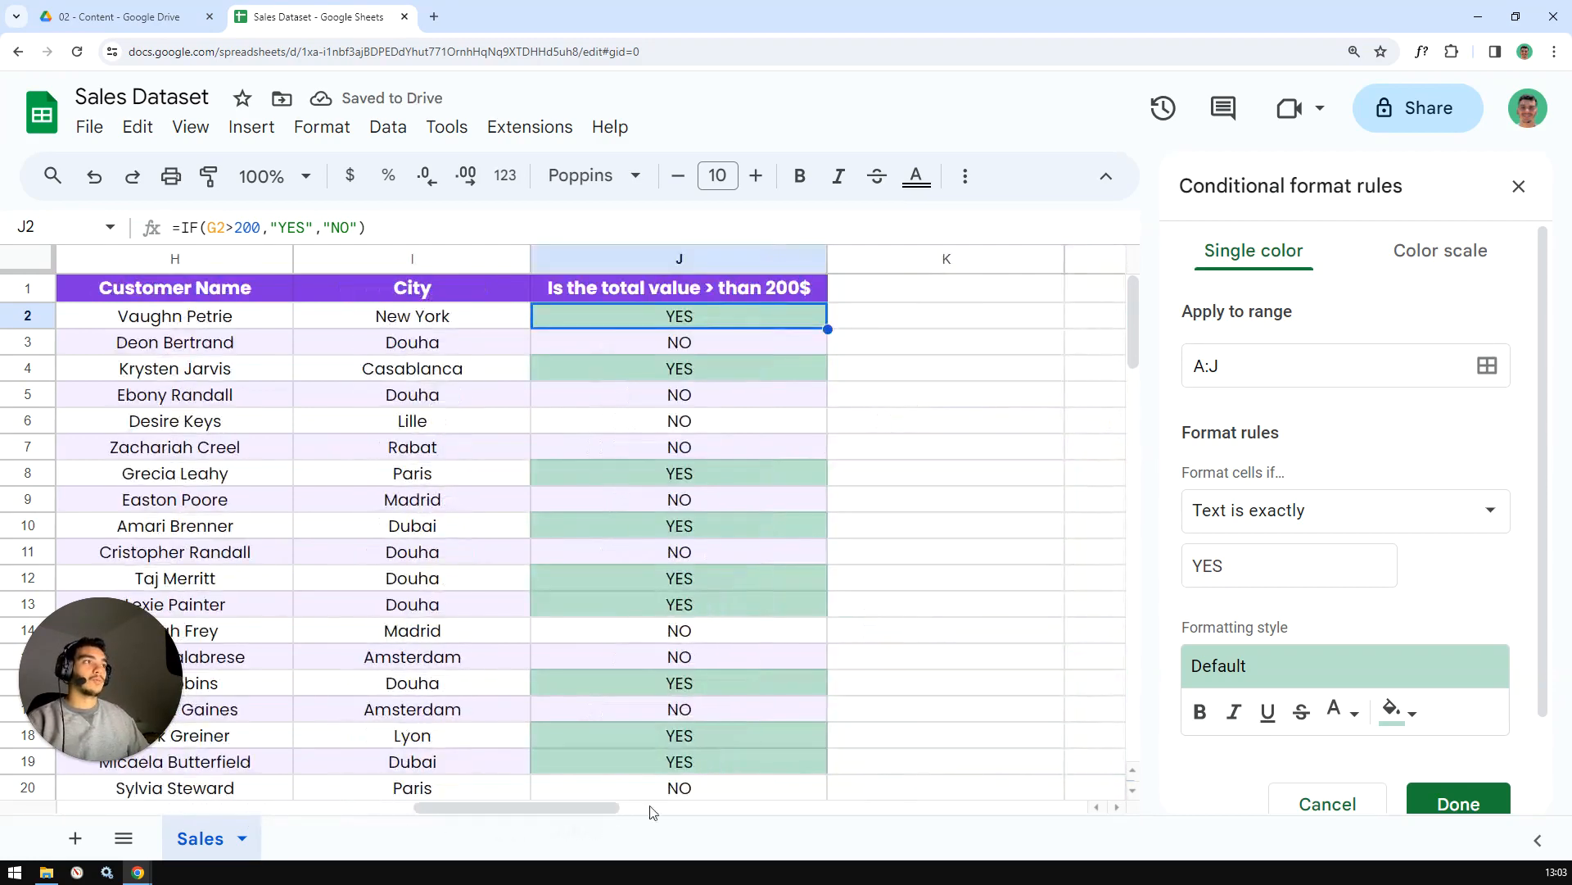
{"action": "left_click", "coordinate": [1478, 516]}
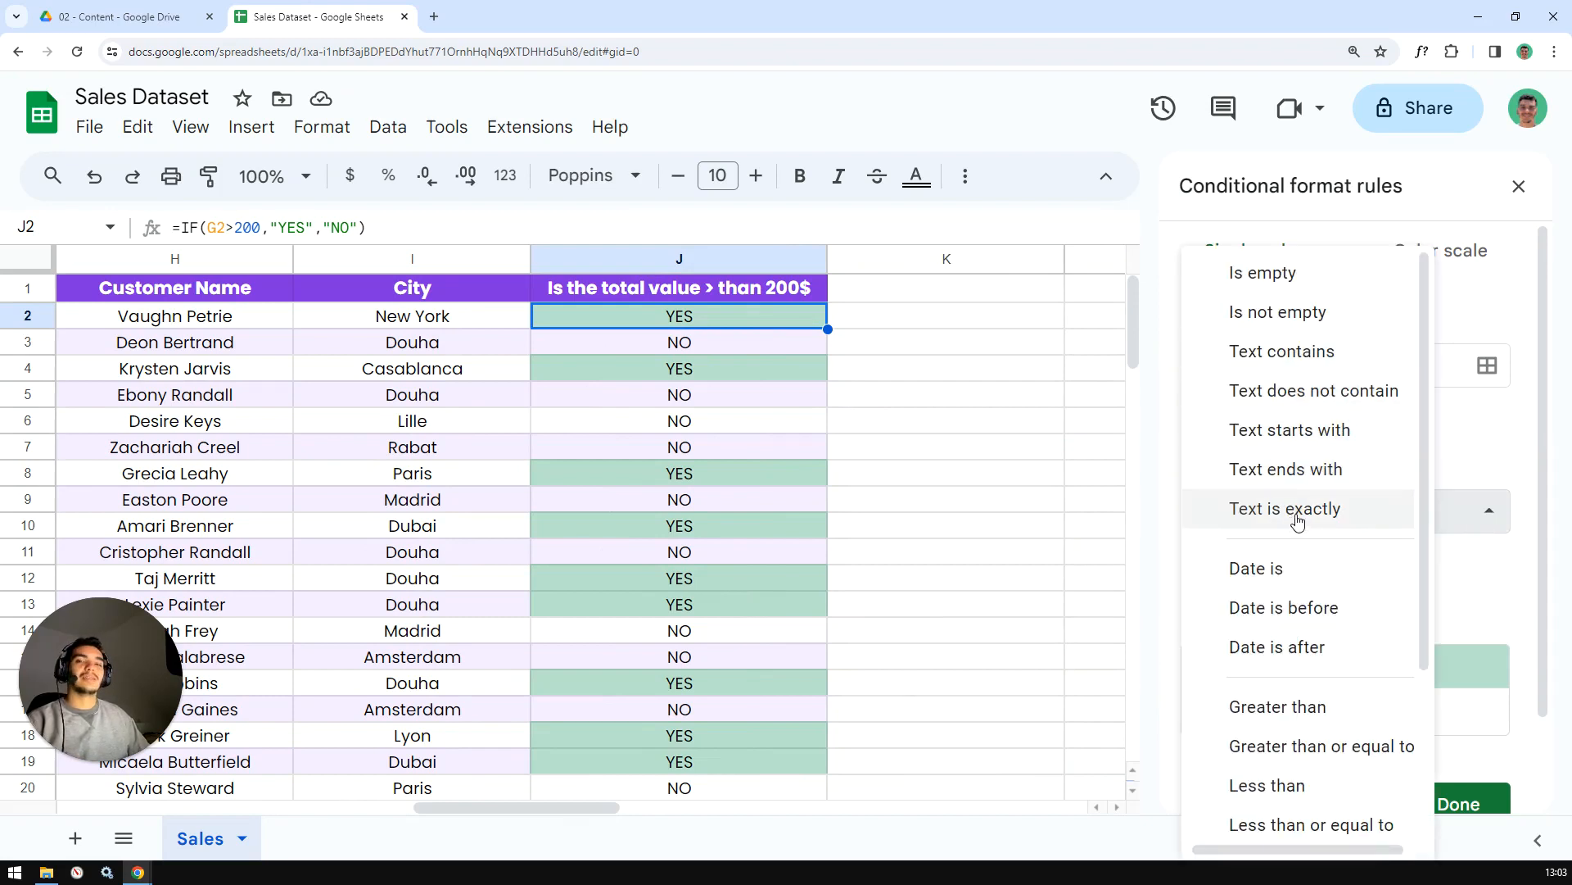
{"action": "scroll", "coordinate": [1294, 523], "scroll_direction": "down", "scroll_amount": 3}
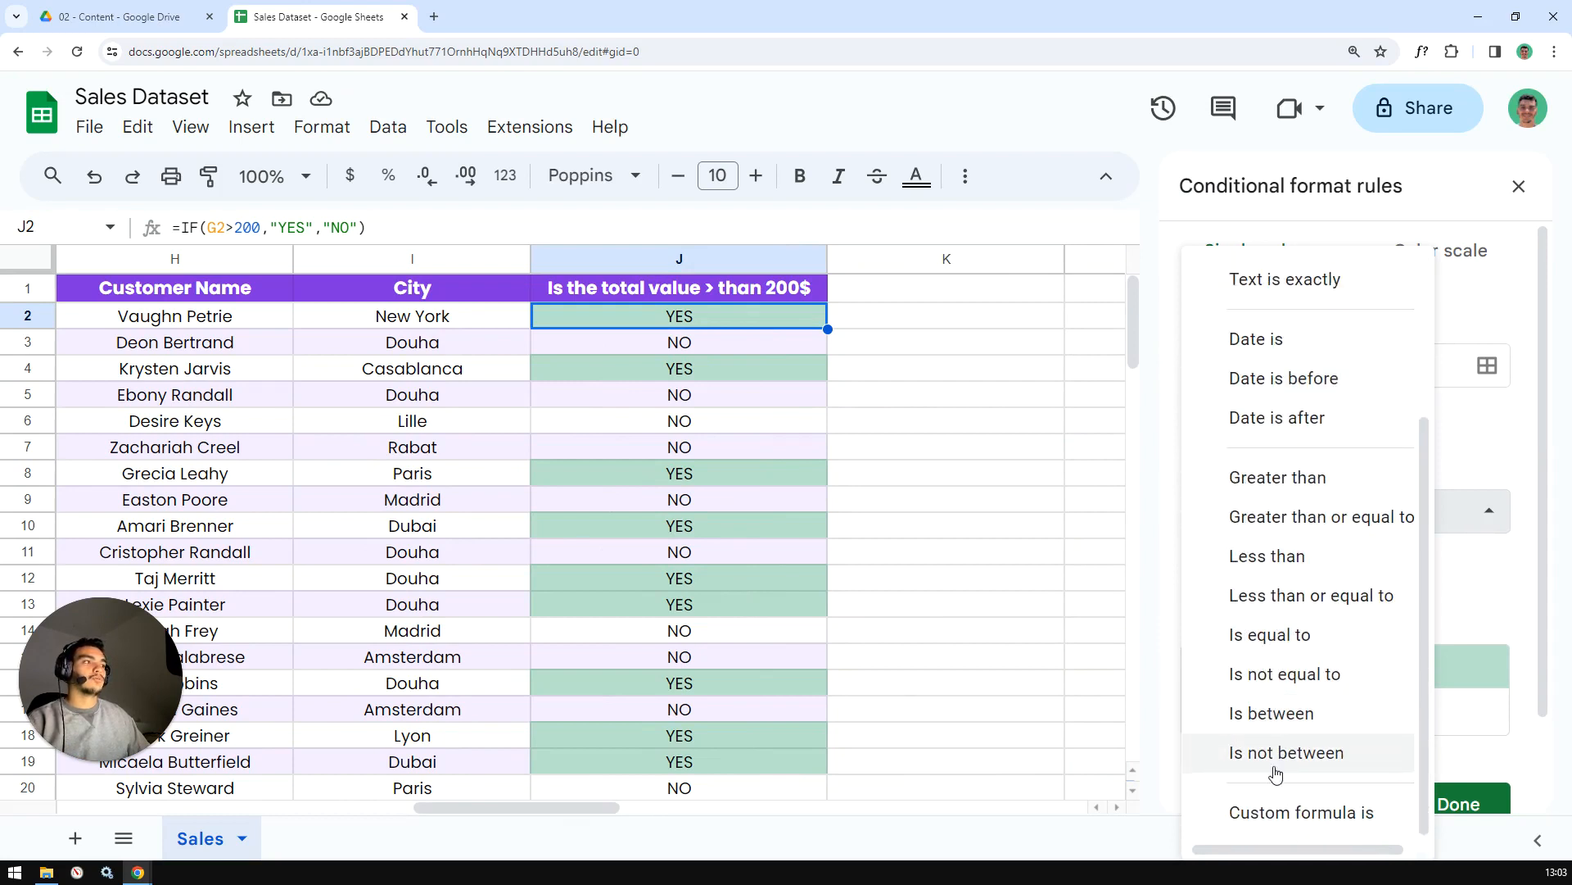
{"action": "left_click", "coordinate": [1276, 815]}
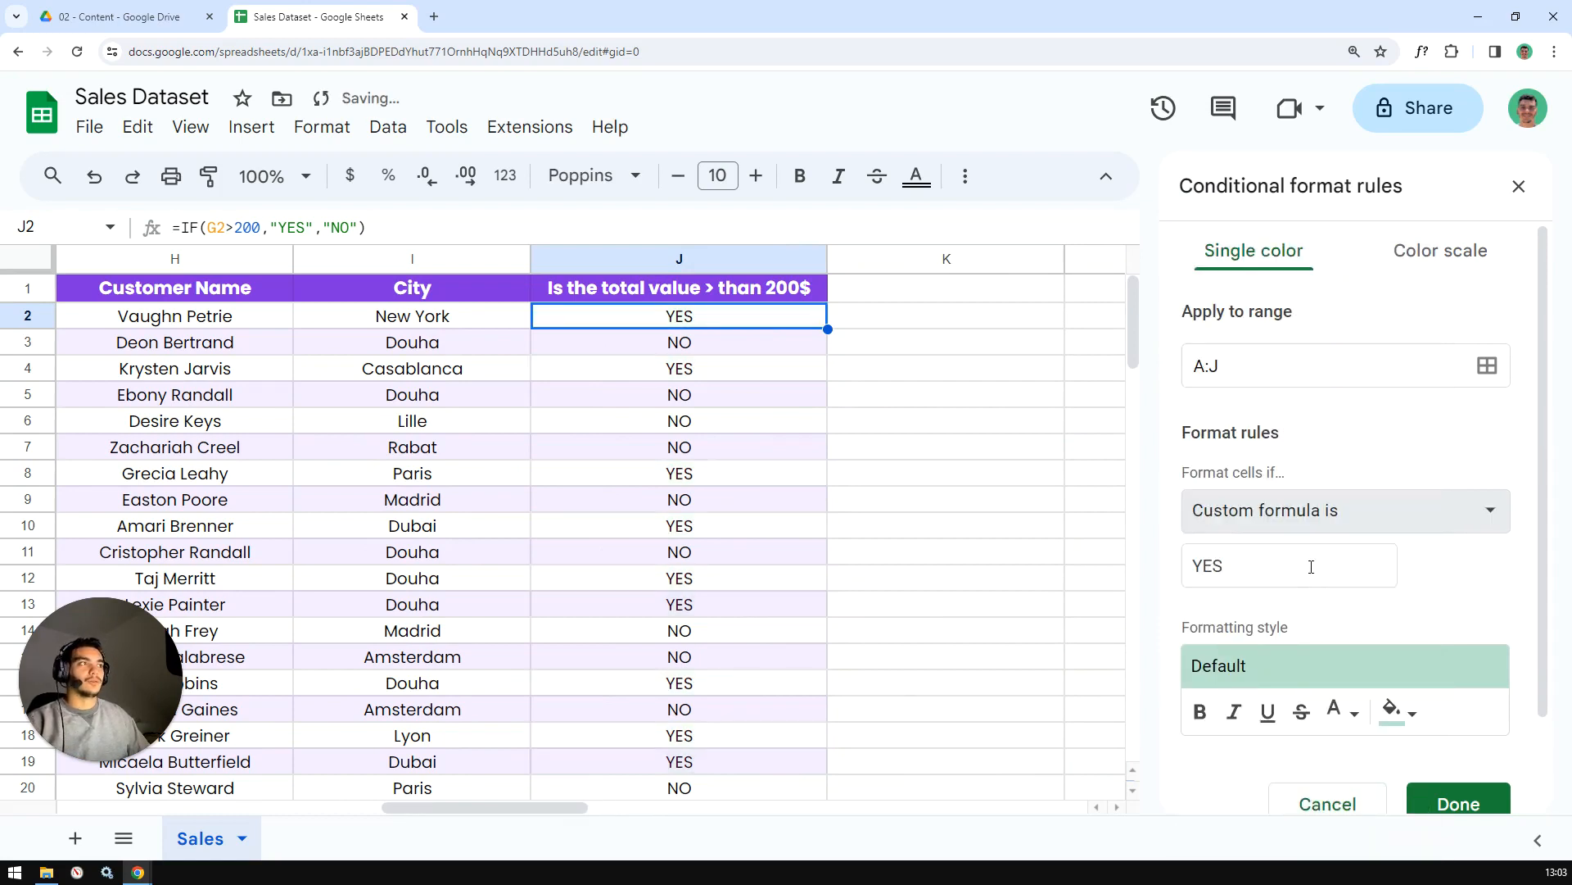
Replace the rule's YES value with the custom formula =J1 = "YES".
{"action": "key", "text": "Tab"}
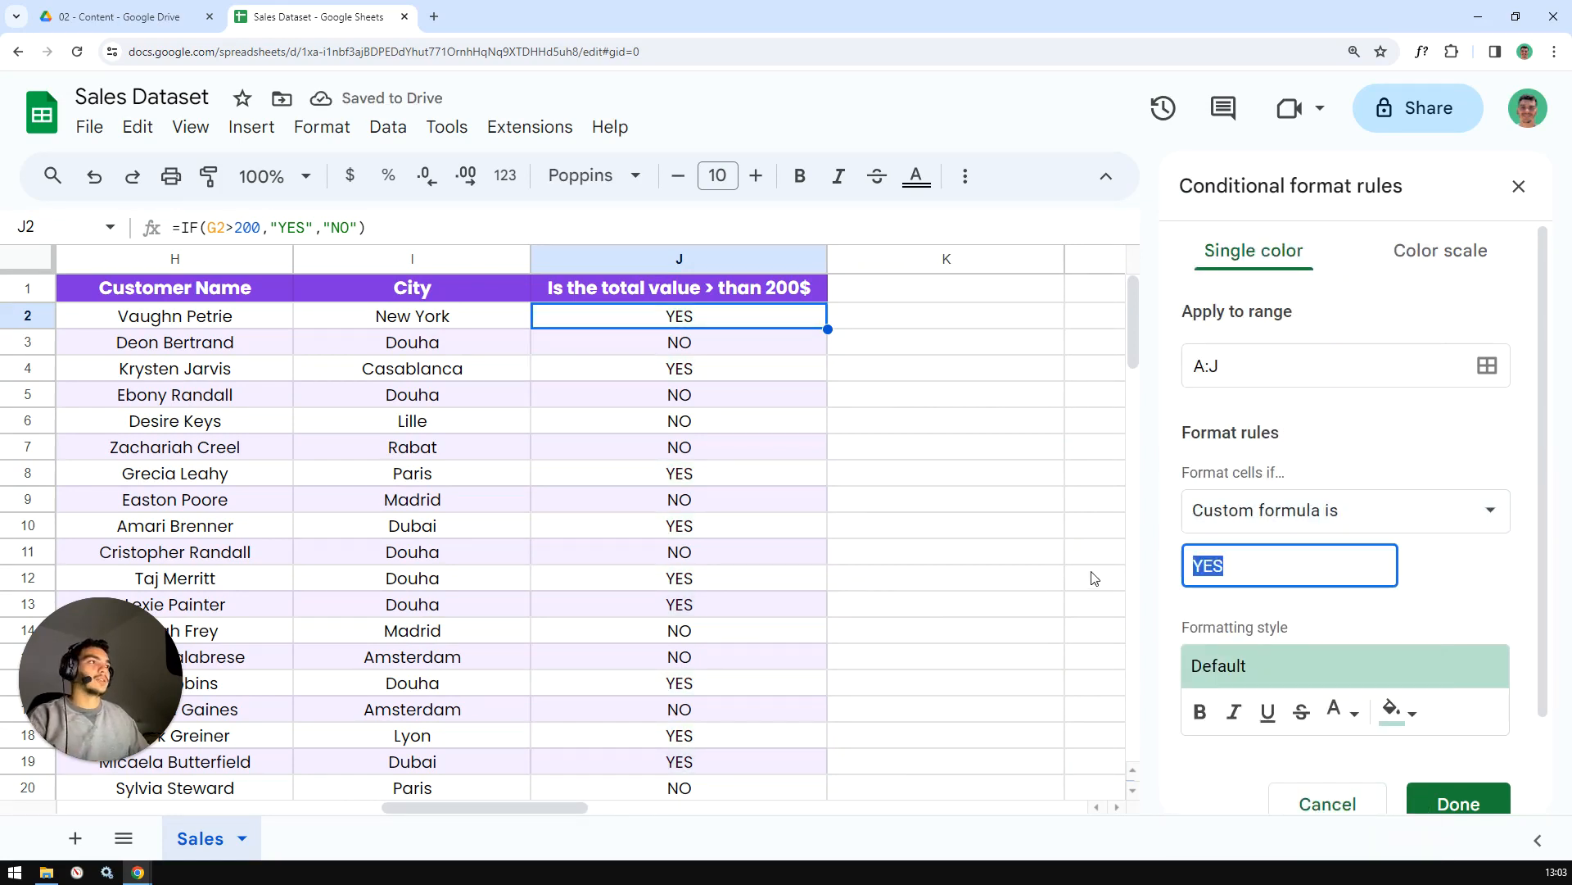
{"action": "key", "text": "BackSpace"}
{"action": "type", "text": "="}
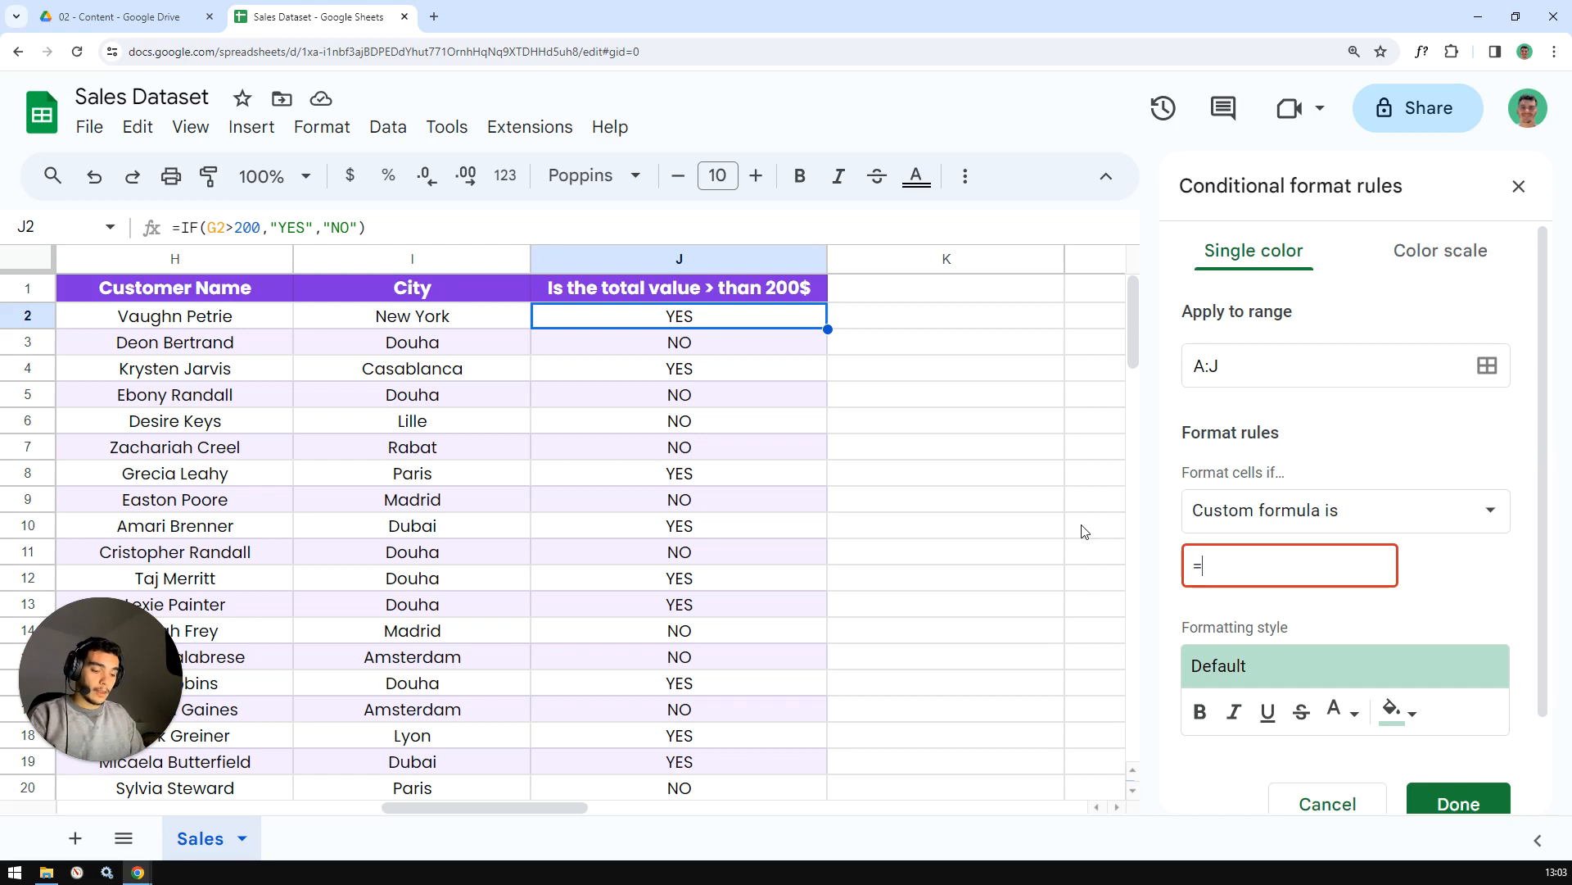
{"action": "type", "text": "J"}
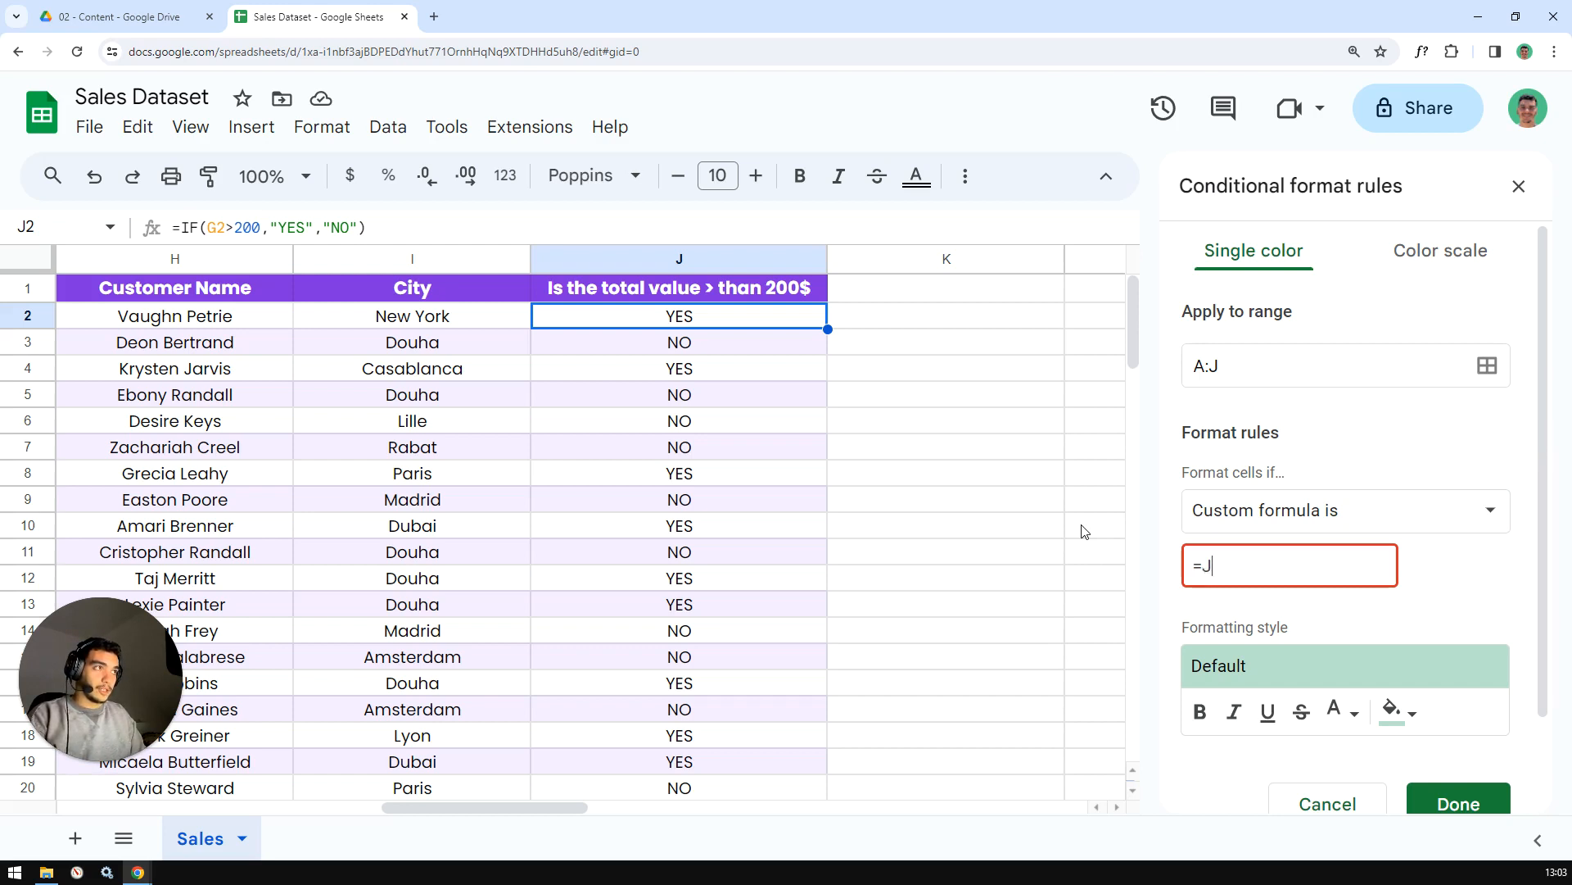
{"action": "type", "text": "&"}
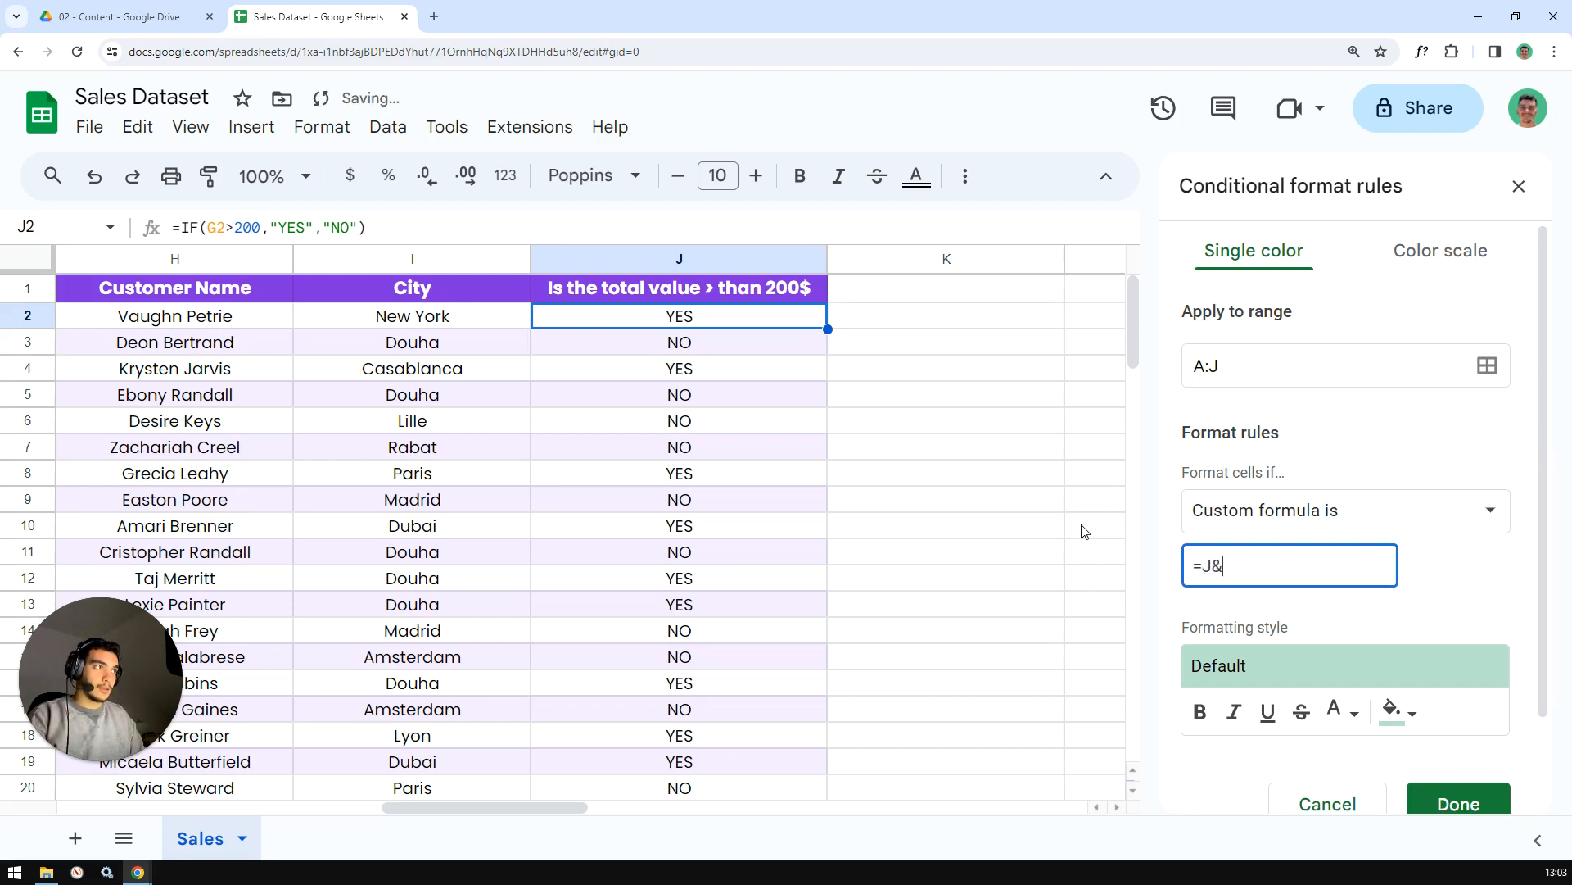
{"action": "key", "text": "BackSpace"}
{"action": "type", "text": "1"}
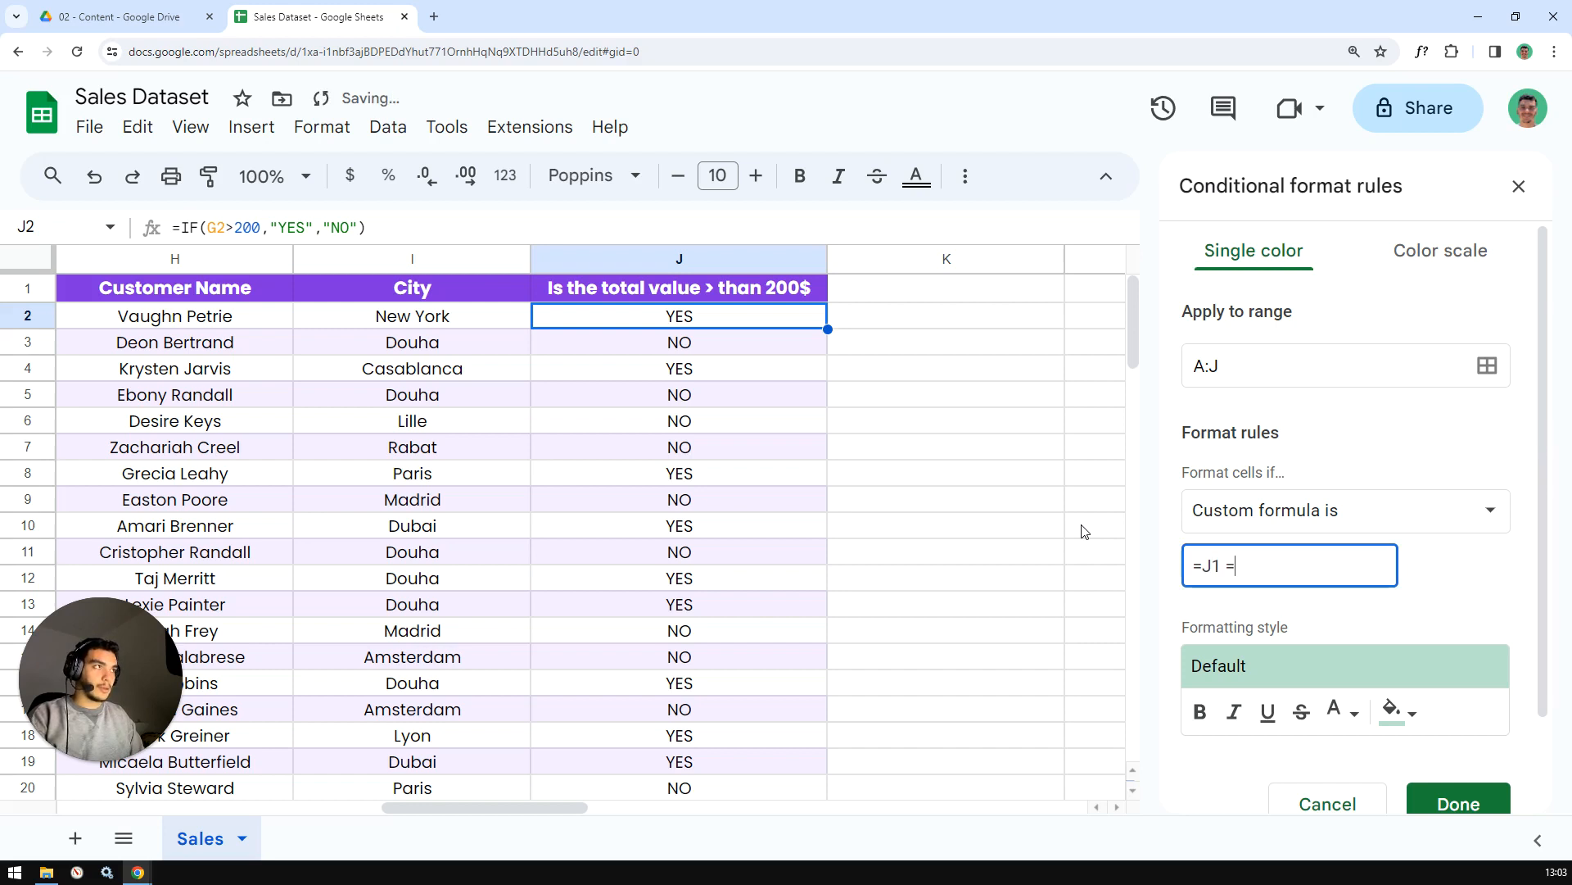
{"action": "type", "text": " = \"YES"}
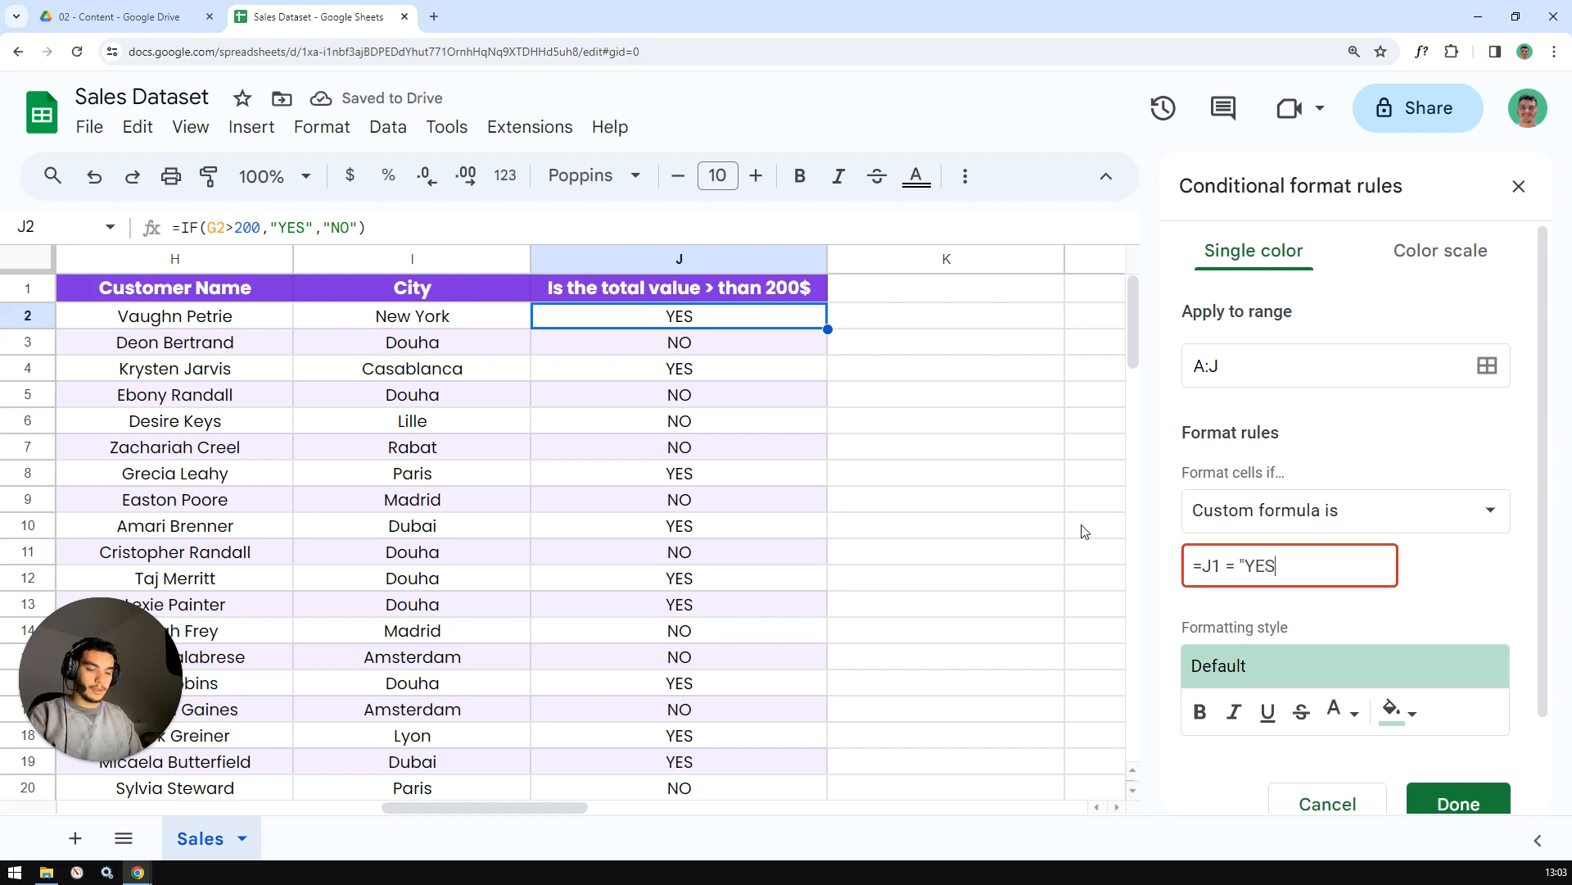
{"action": "type", "text": "\""}
{"action": "left_click", "coordinate": [1472, 603]}
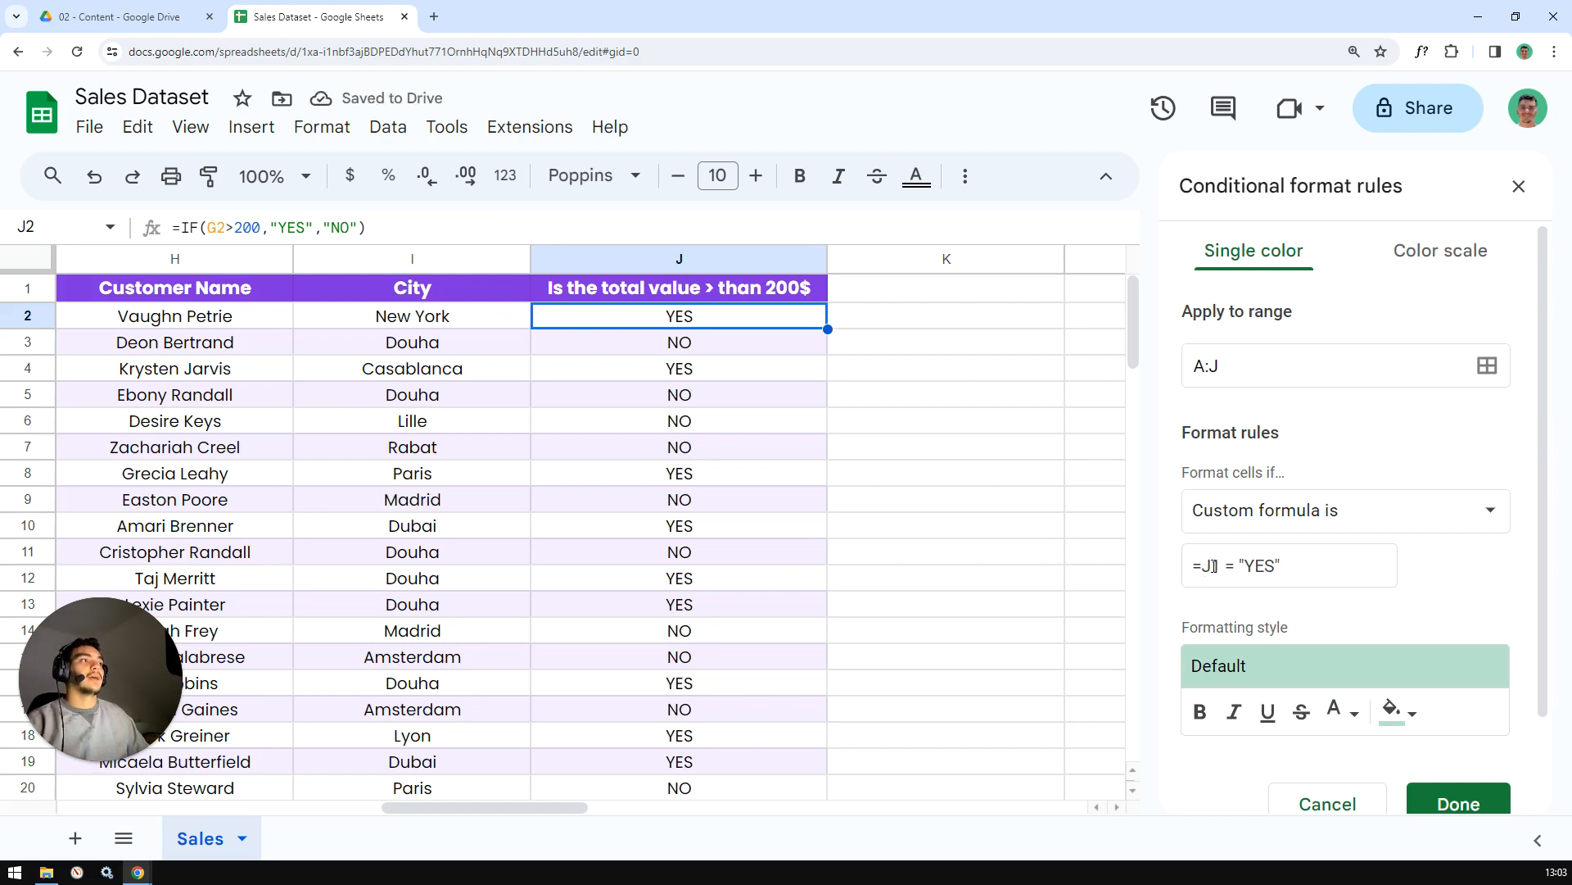
{"action": "double_click", "coordinate": [1214, 565]}
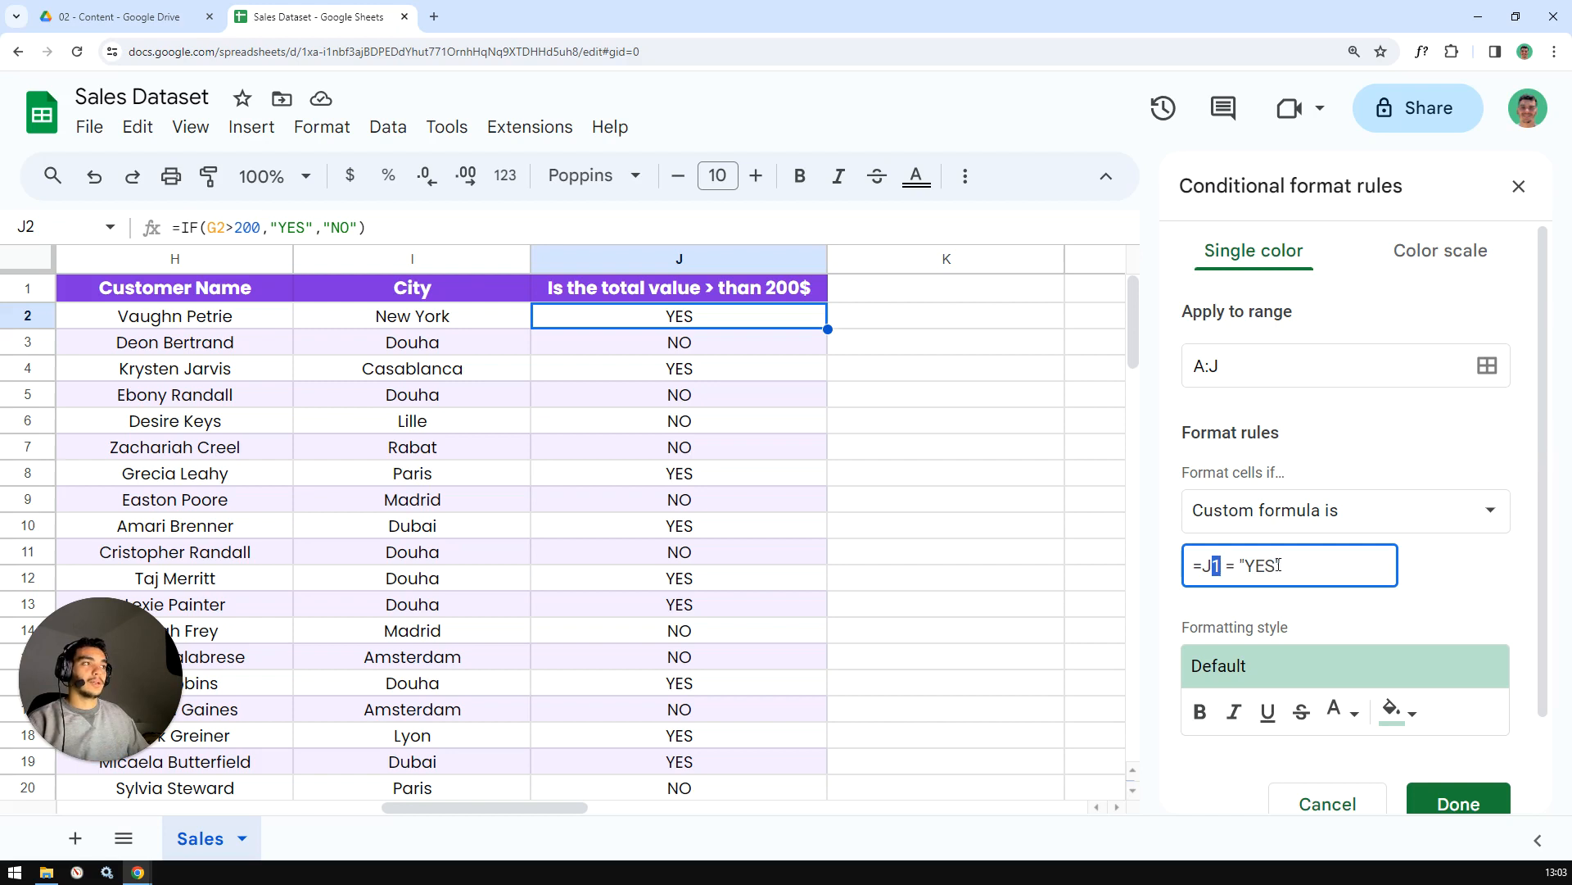
Make the column reference absolute in the YES rule's custom formula, so it reads =$J1 = "YES".
{"action": "left_click", "coordinate": [1227, 565]}
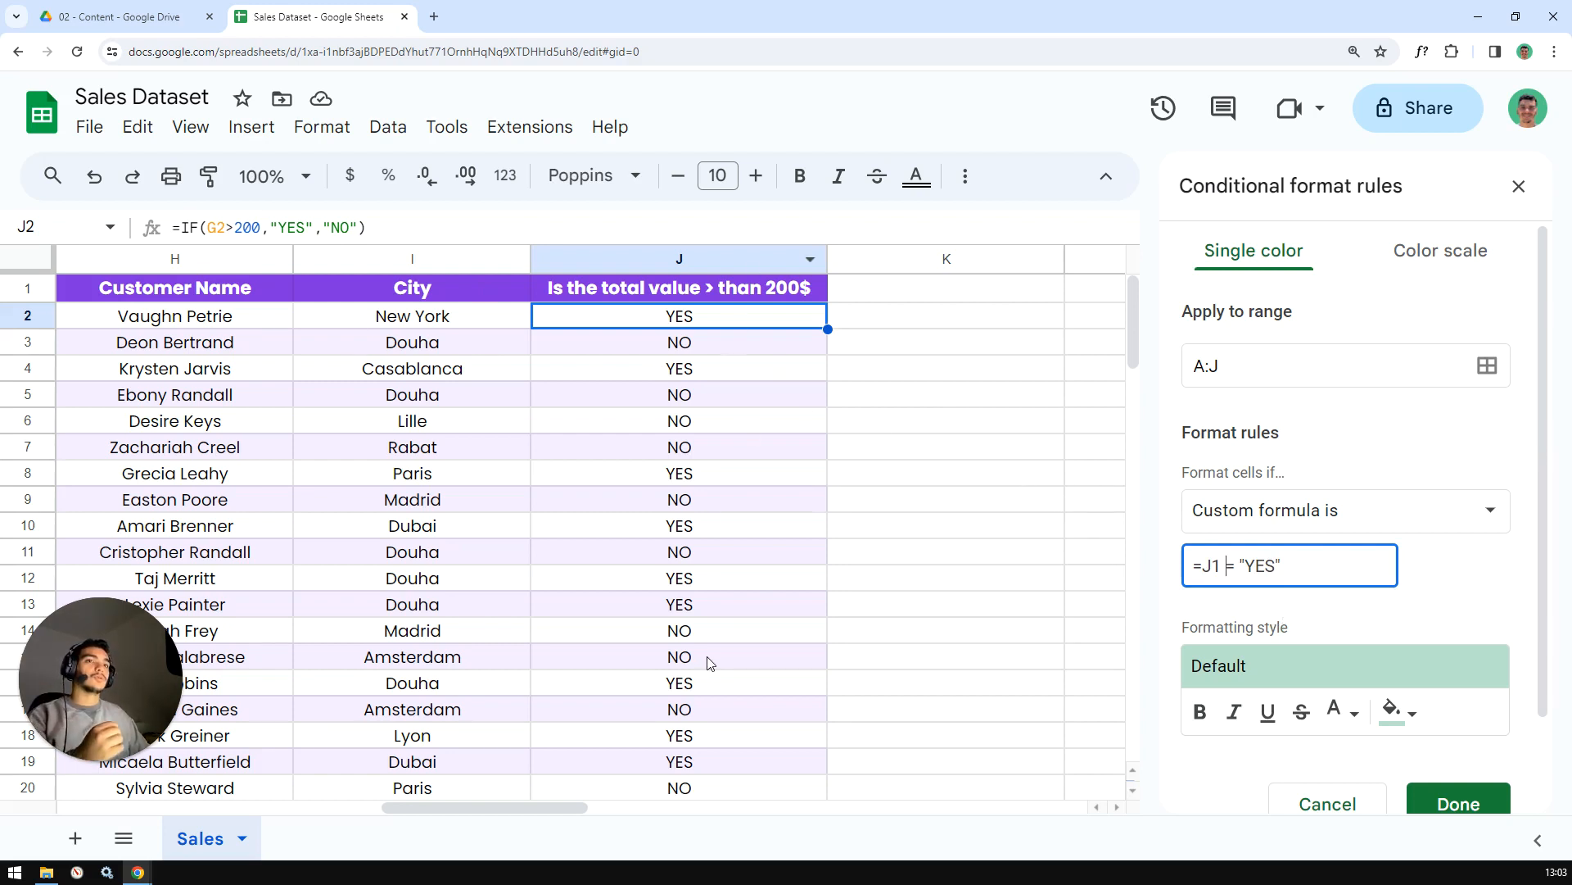
{"action": "left_click", "coordinate": [1204, 565]}
{"action": "type", "text": "$"}
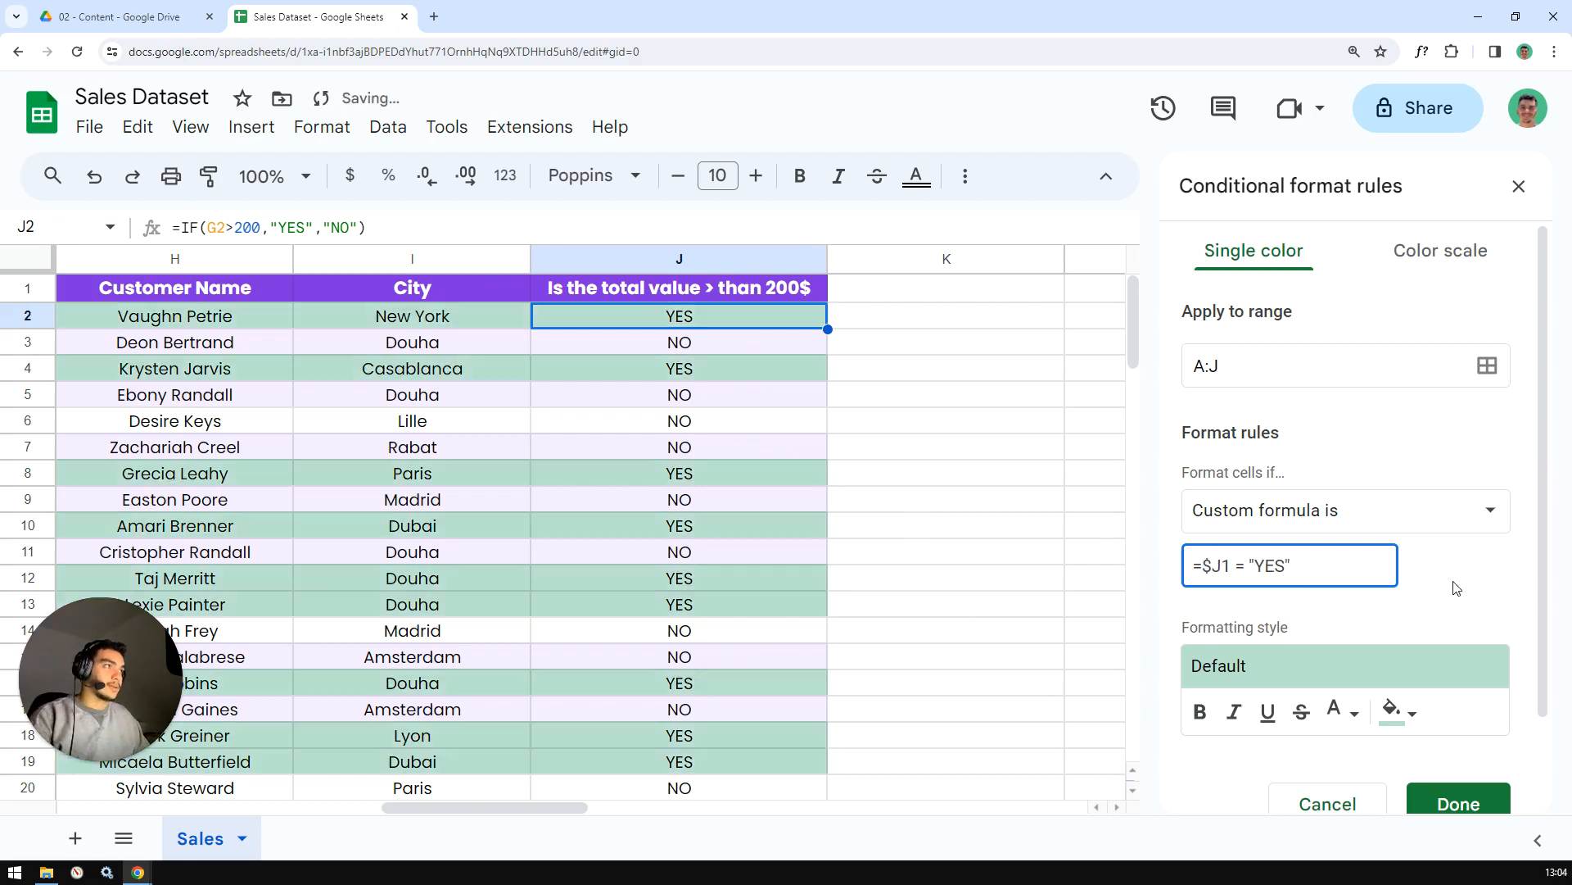
{"action": "left_click", "coordinate": [1457, 586]}
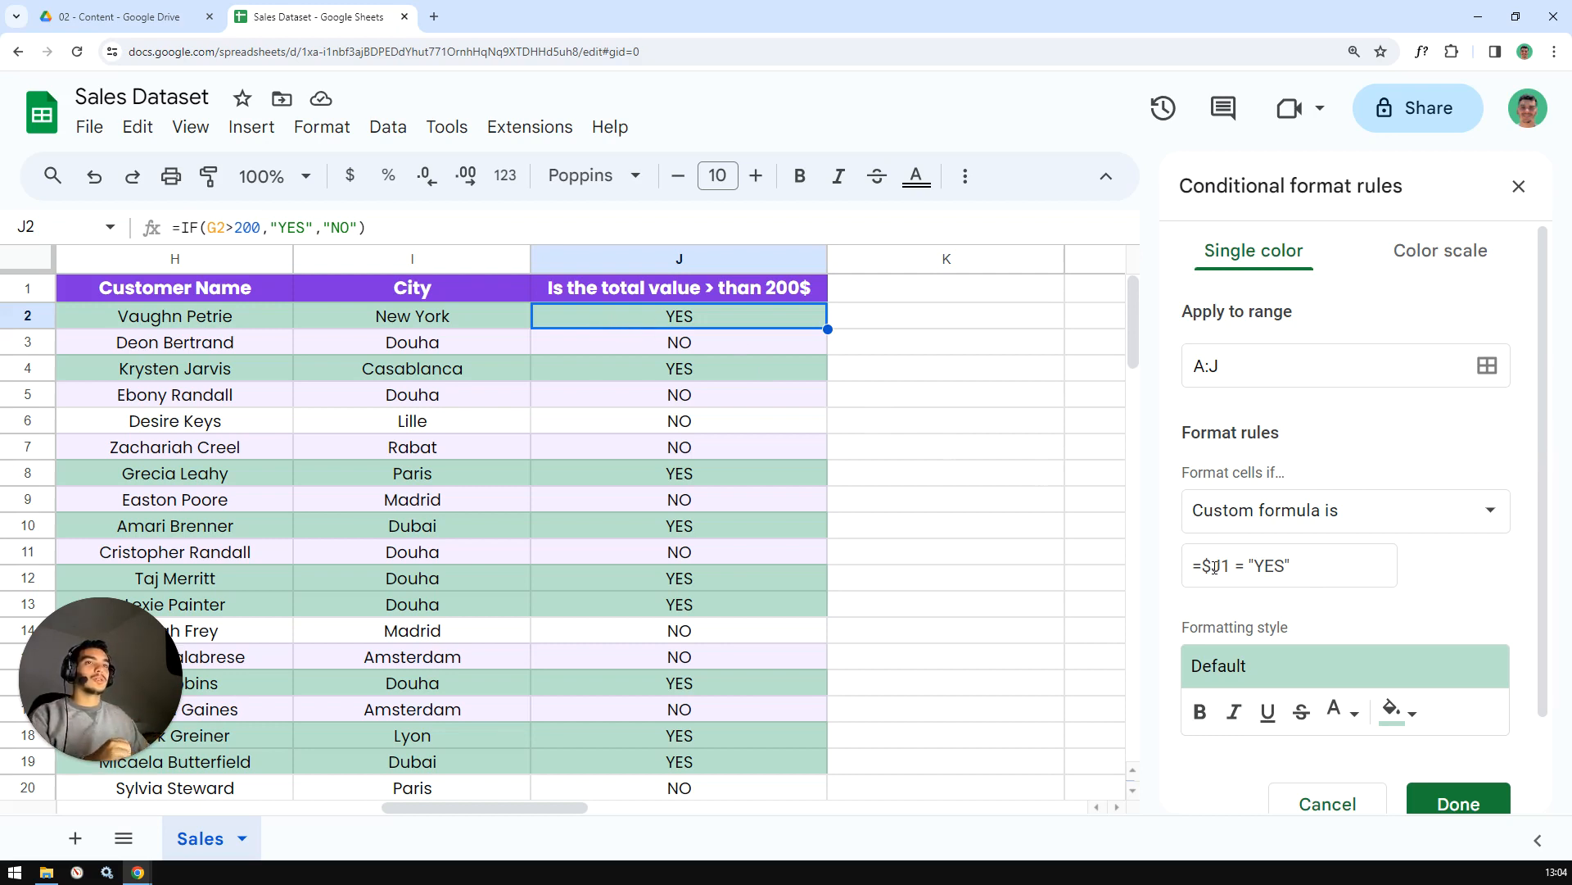
Examine the J1 reference in the custom formula and the row highlighting across the table's last columns.
{"action": "left_click_drag", "start_coordinate": [1213, 566], "coordinate": [1230, 566]}
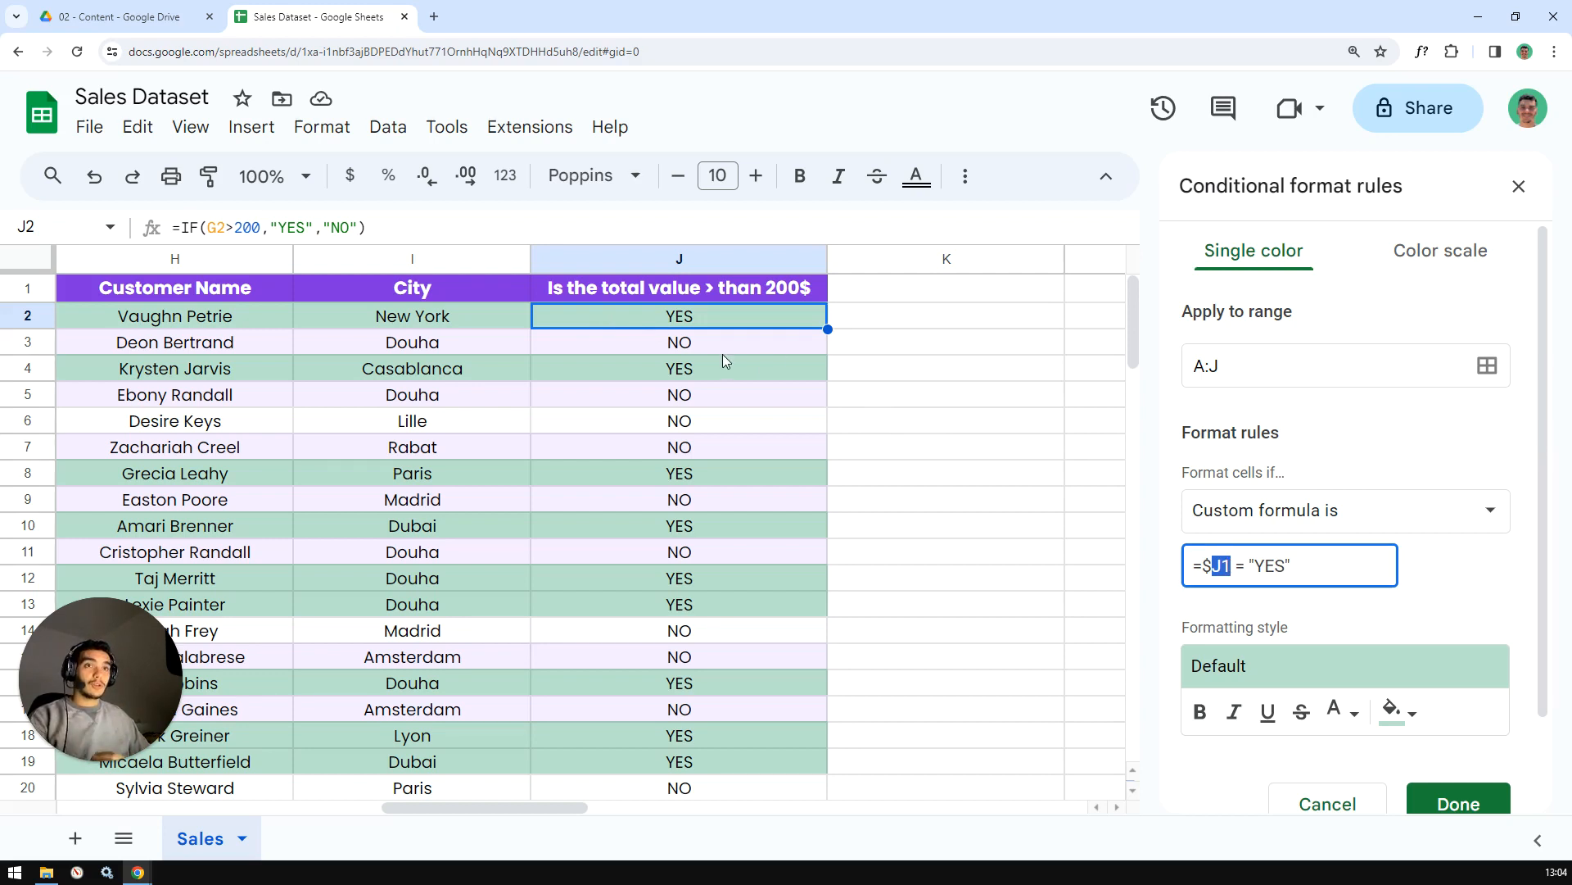
{"action": "left_click", "coordinate": [1245, 566]}
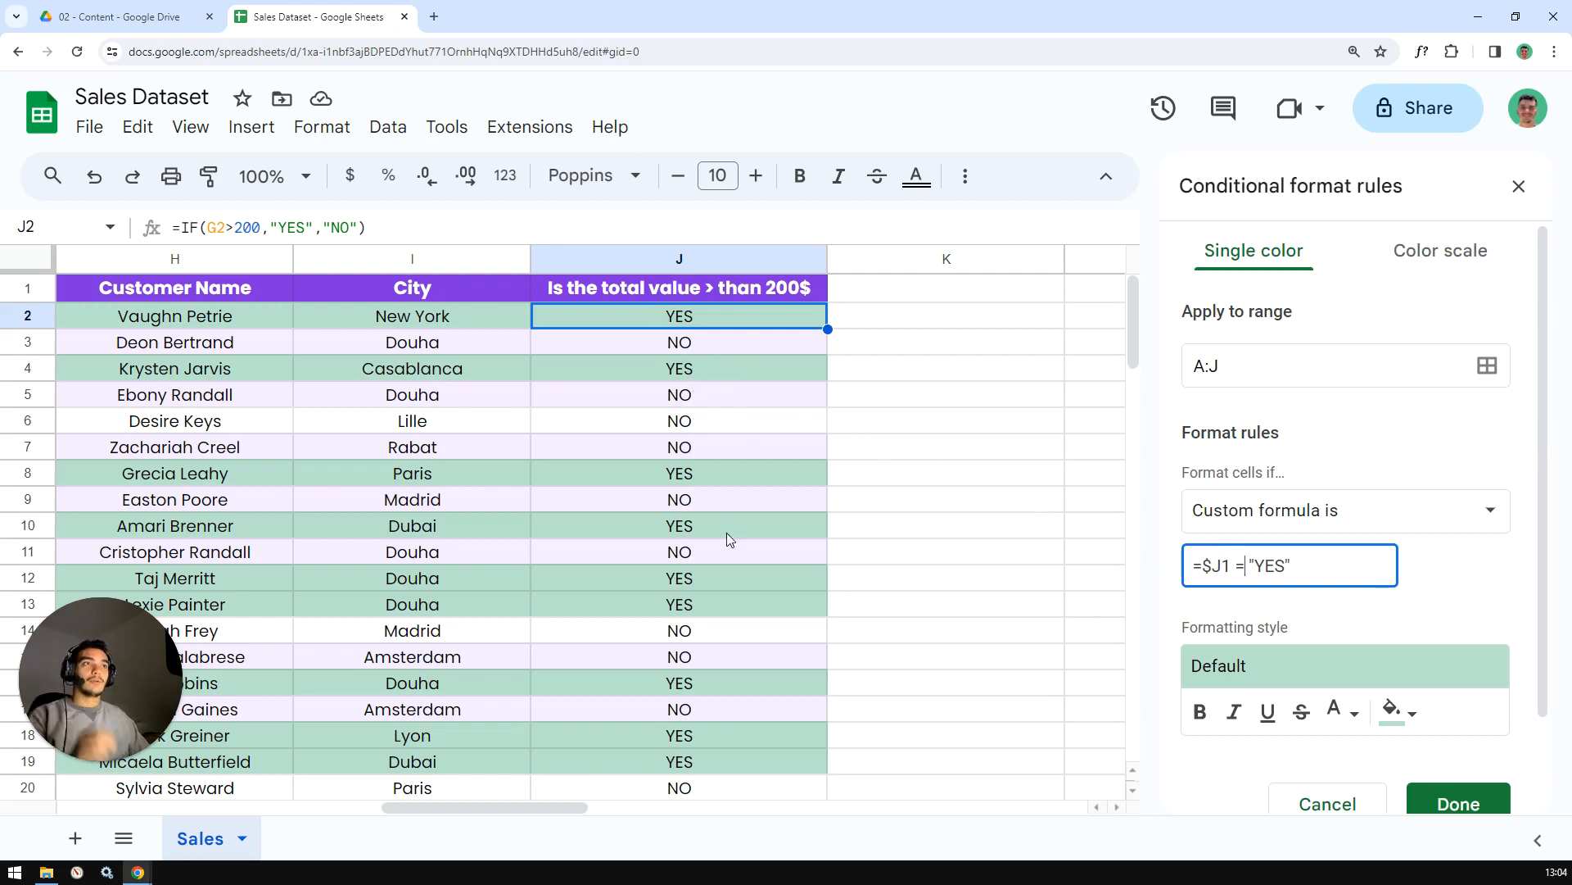
{"action": "left_click", "coordinate": [1031, 583]}
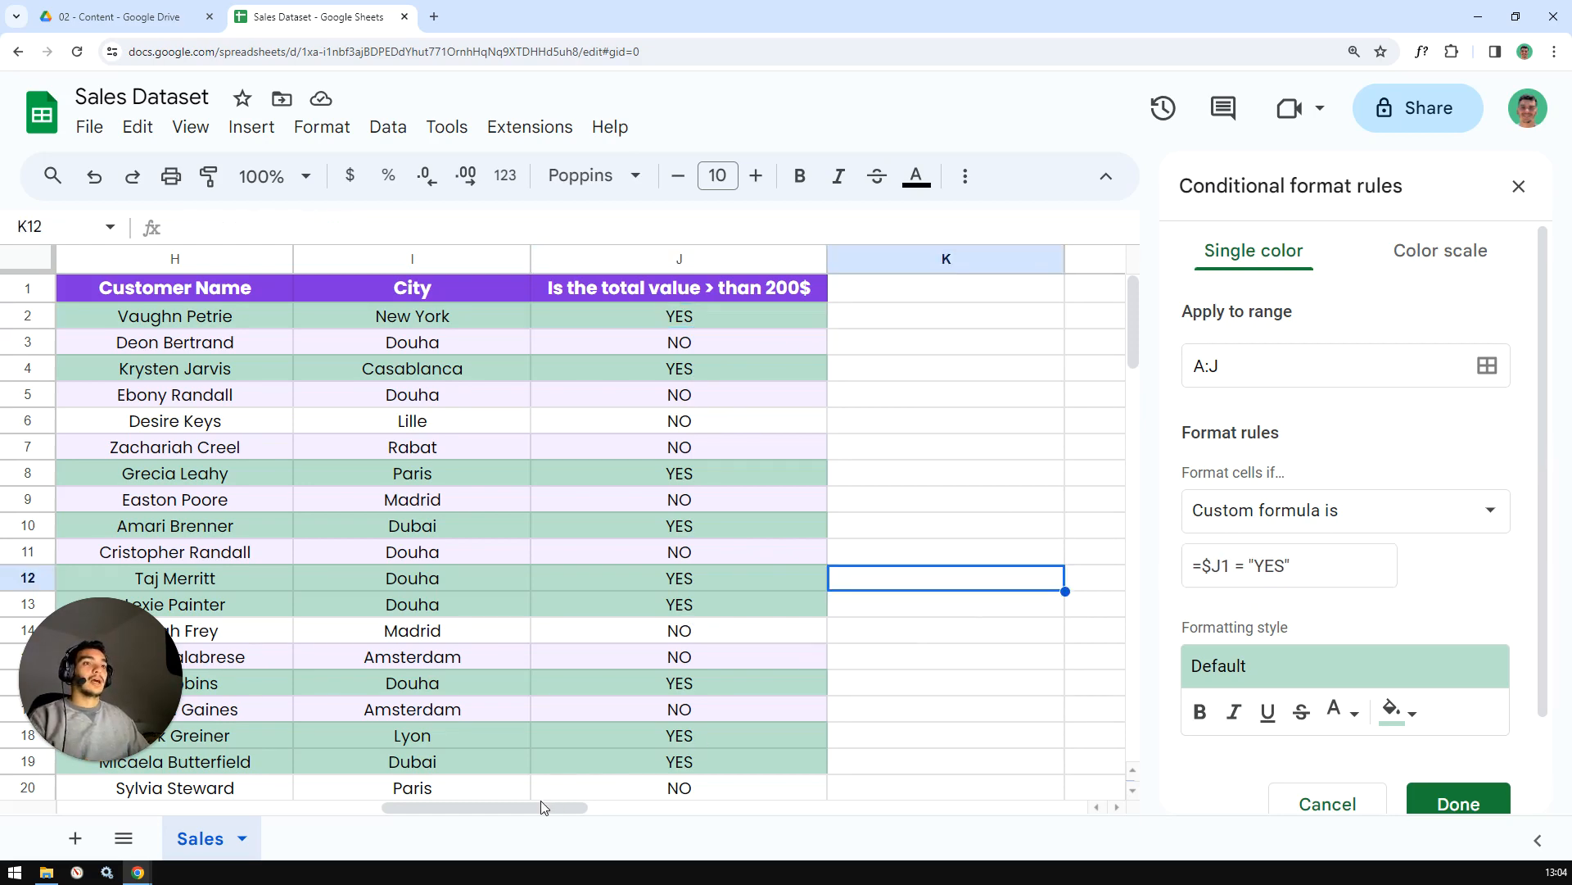
{"action": "left_click_drag", "start_coordinate": [542, 806], "coordinate": [562, 770]}
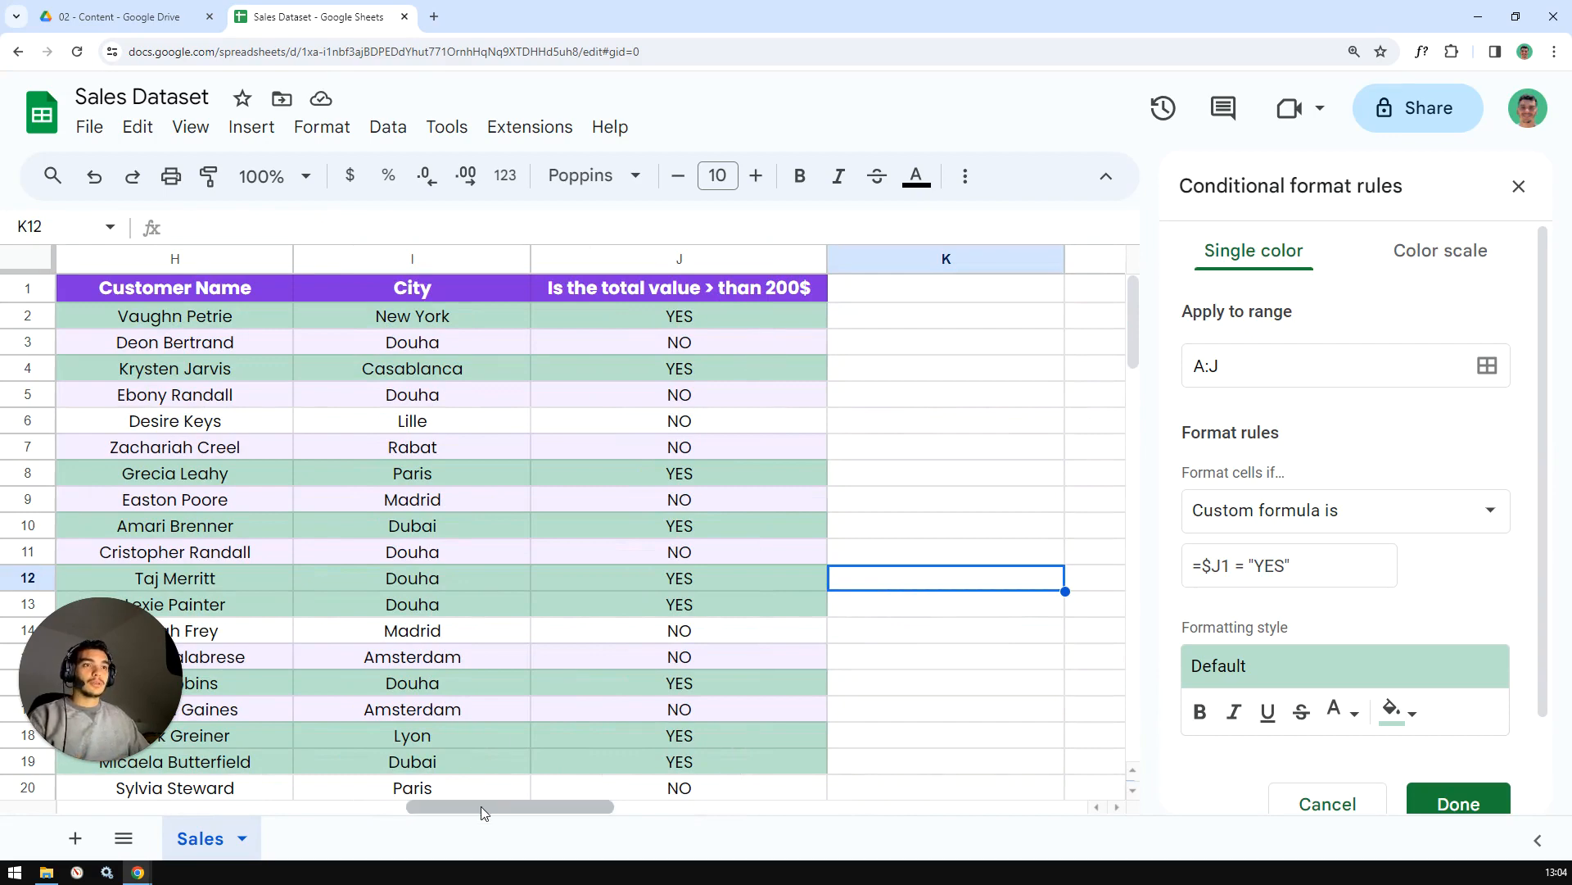
{"action": "mouse_move", "coordinate": [480, 806]}
{"action": "left_mouse_down"}
{"action": "mouse_move", "coordinate": [165, 782]}
{"action": "mouse_move", "coordinate": [503, 806]}
{"action": "left_mouse_up"}
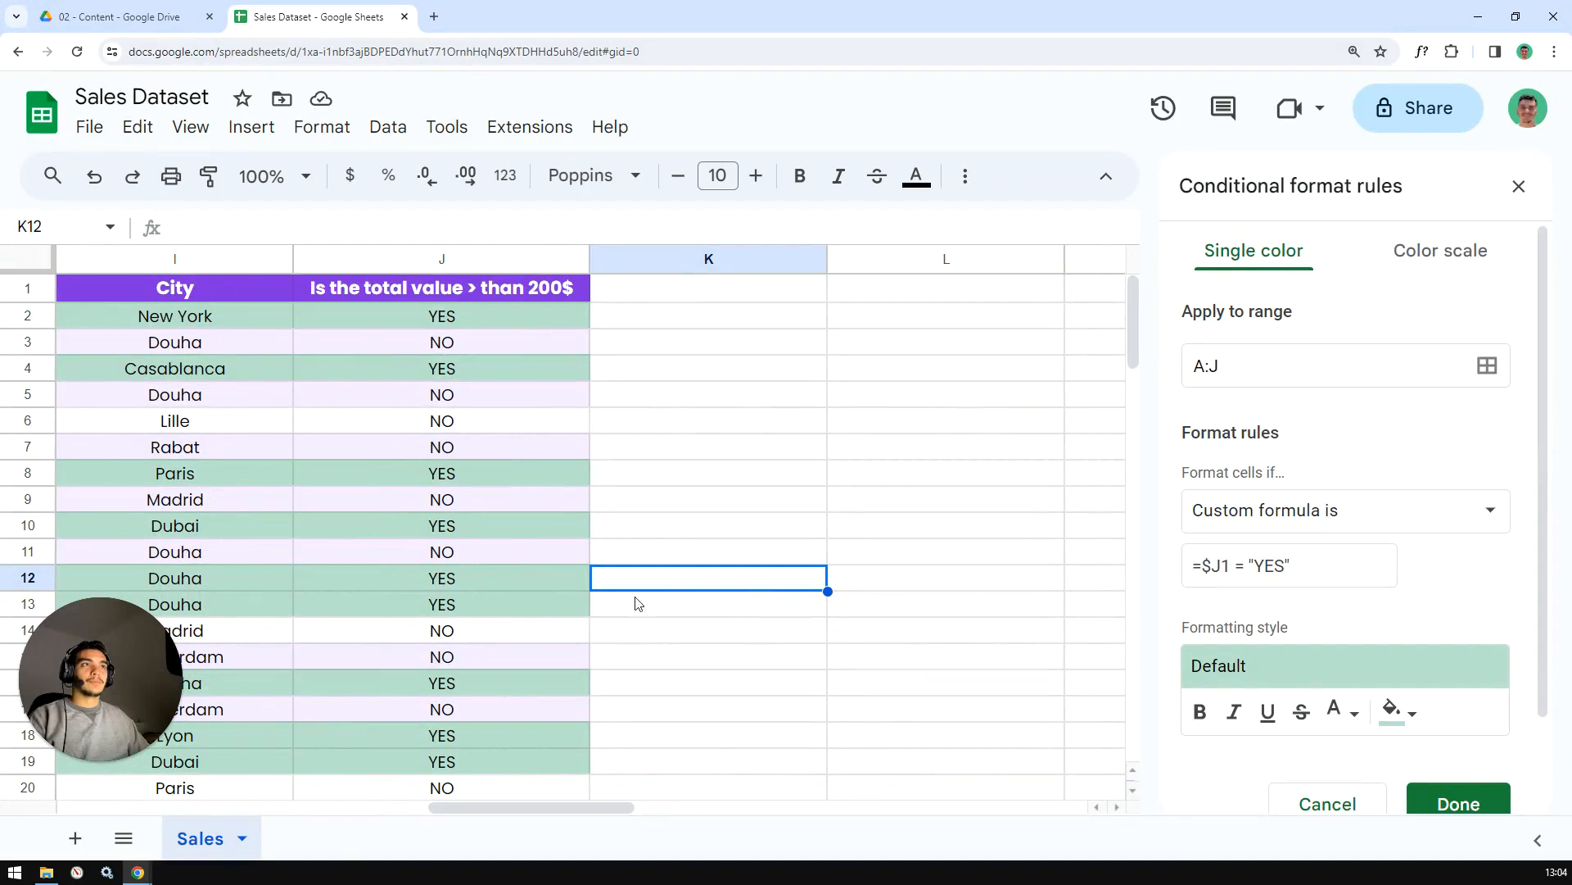
{"action": "left_click", "coordinate": [722, 527]}
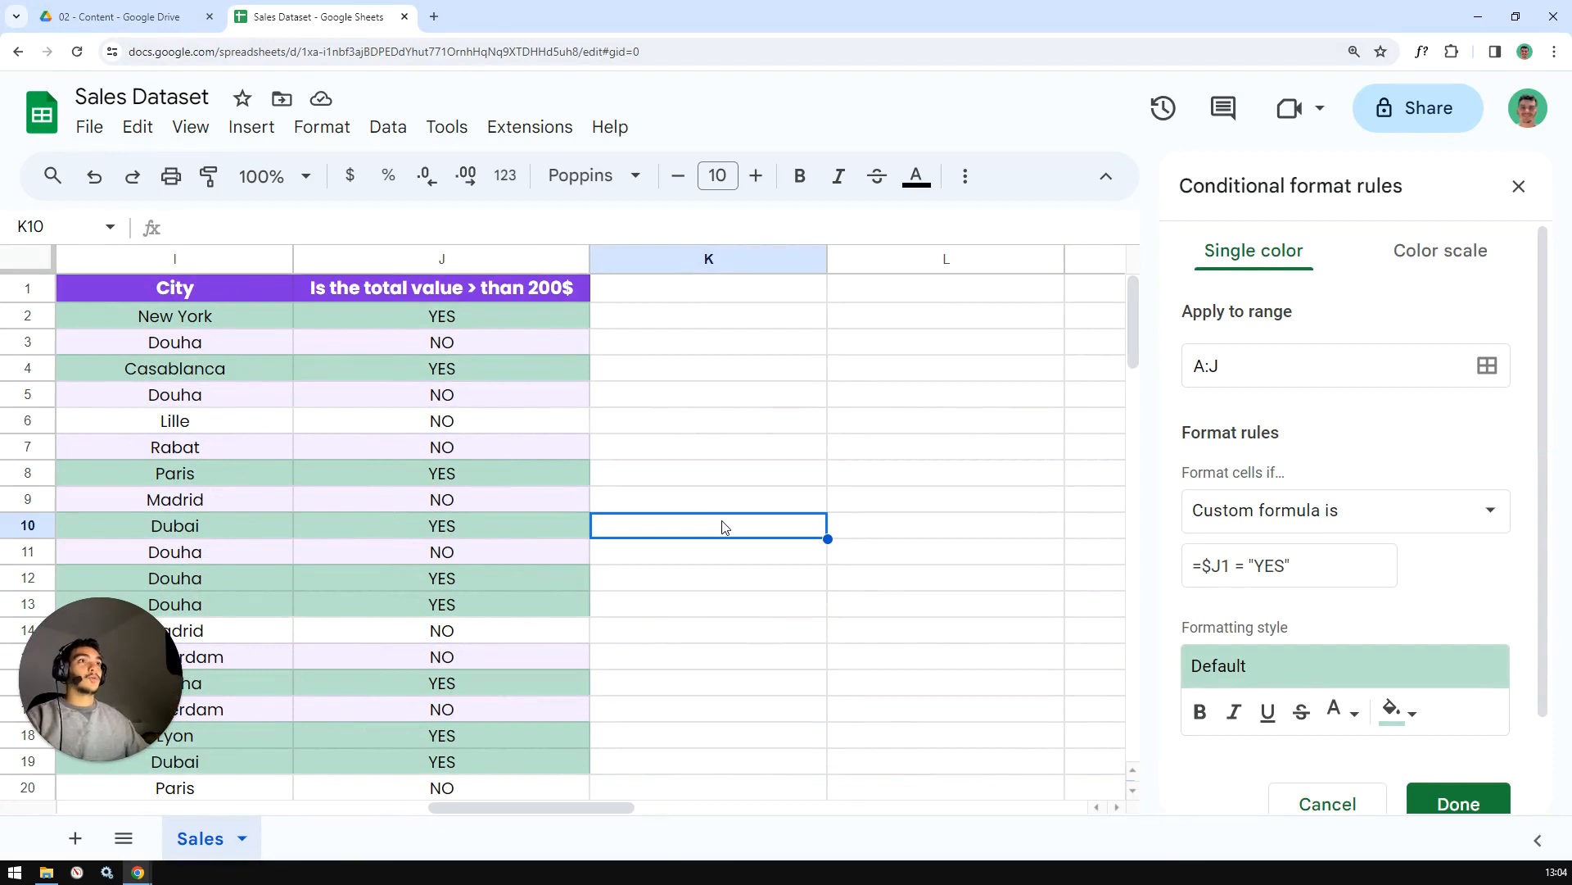
{"action": "left_click", "coordinate": [749, 504]}
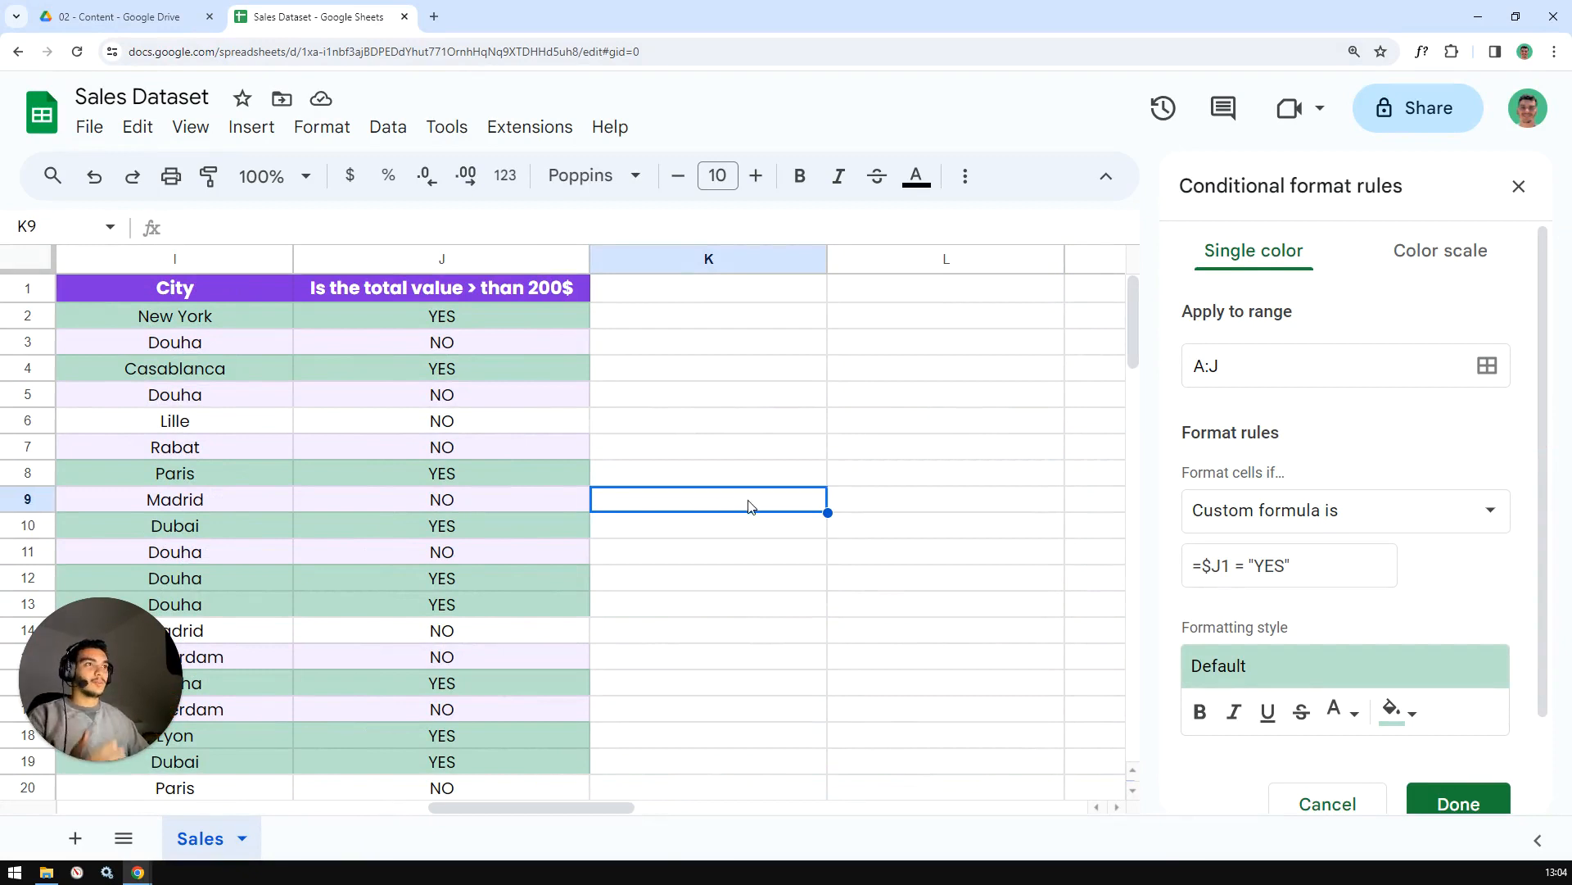
{"action": "left_click", "coordinate": [883, 506]}
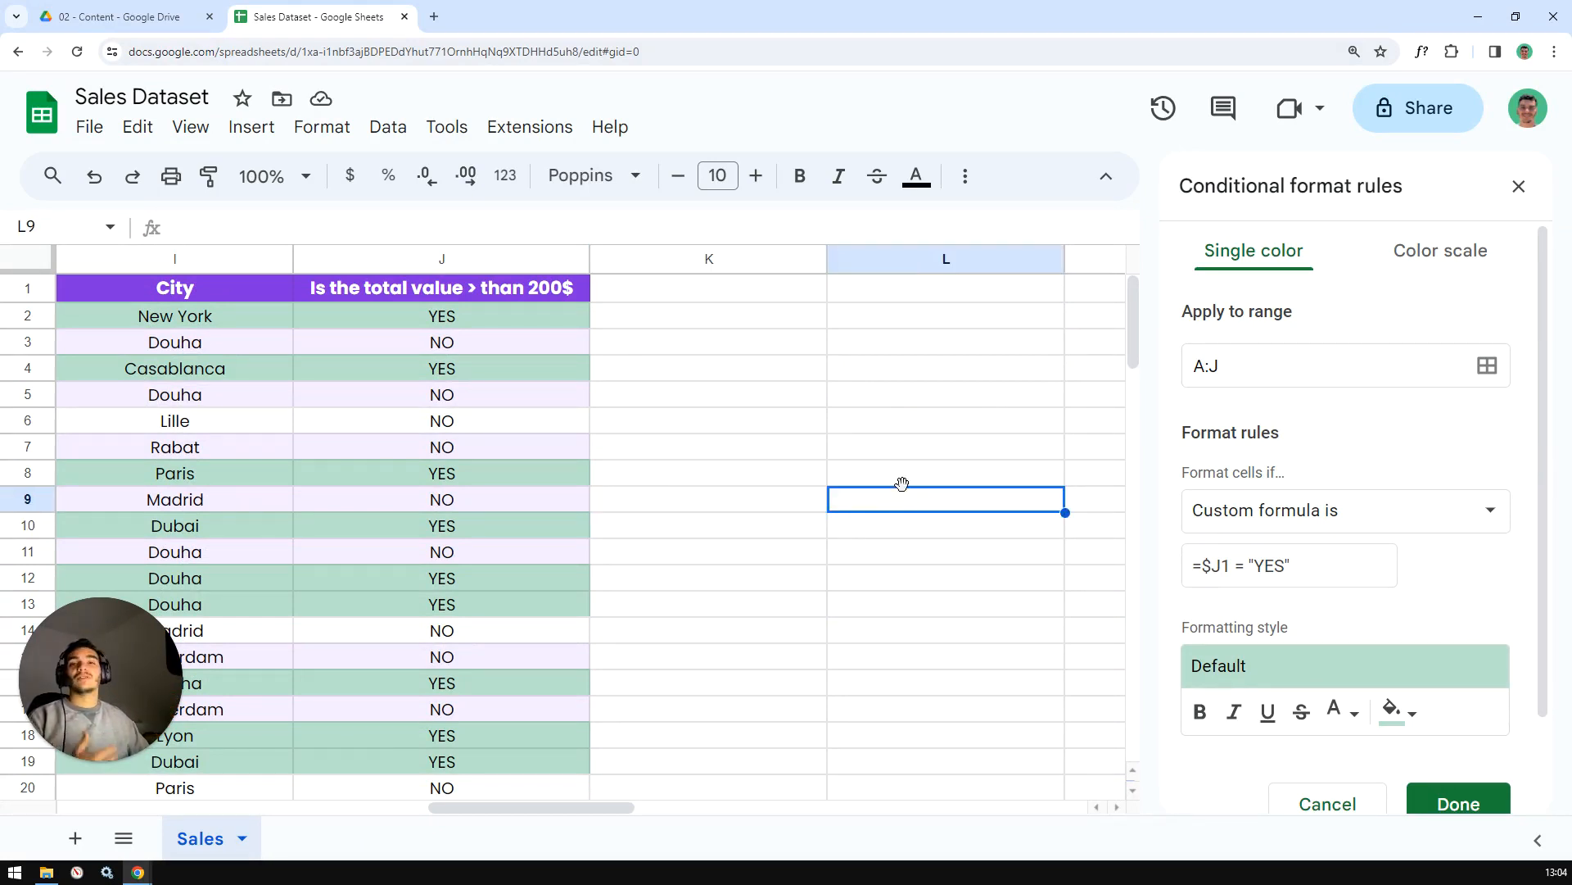
{"action": "left_click_drag", "start_coordinate": [534, 811], "coordinate": [470, 813]}
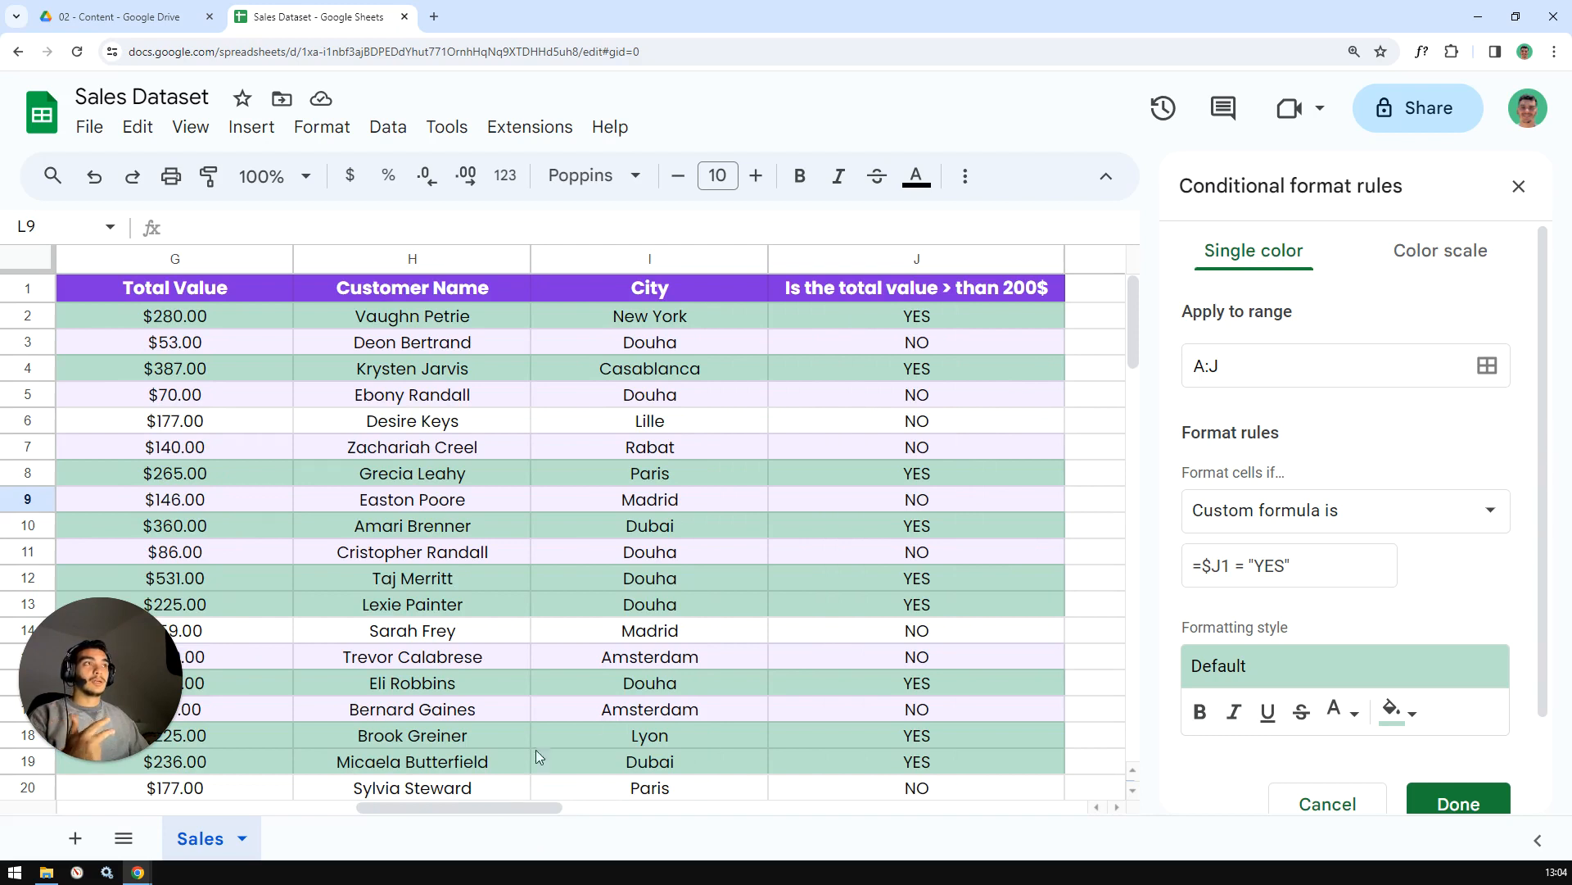
Close the conditional format rules and select an empty cell in column K beside the table.
{"action": "left_click", "coordinate": [1091, 504]}
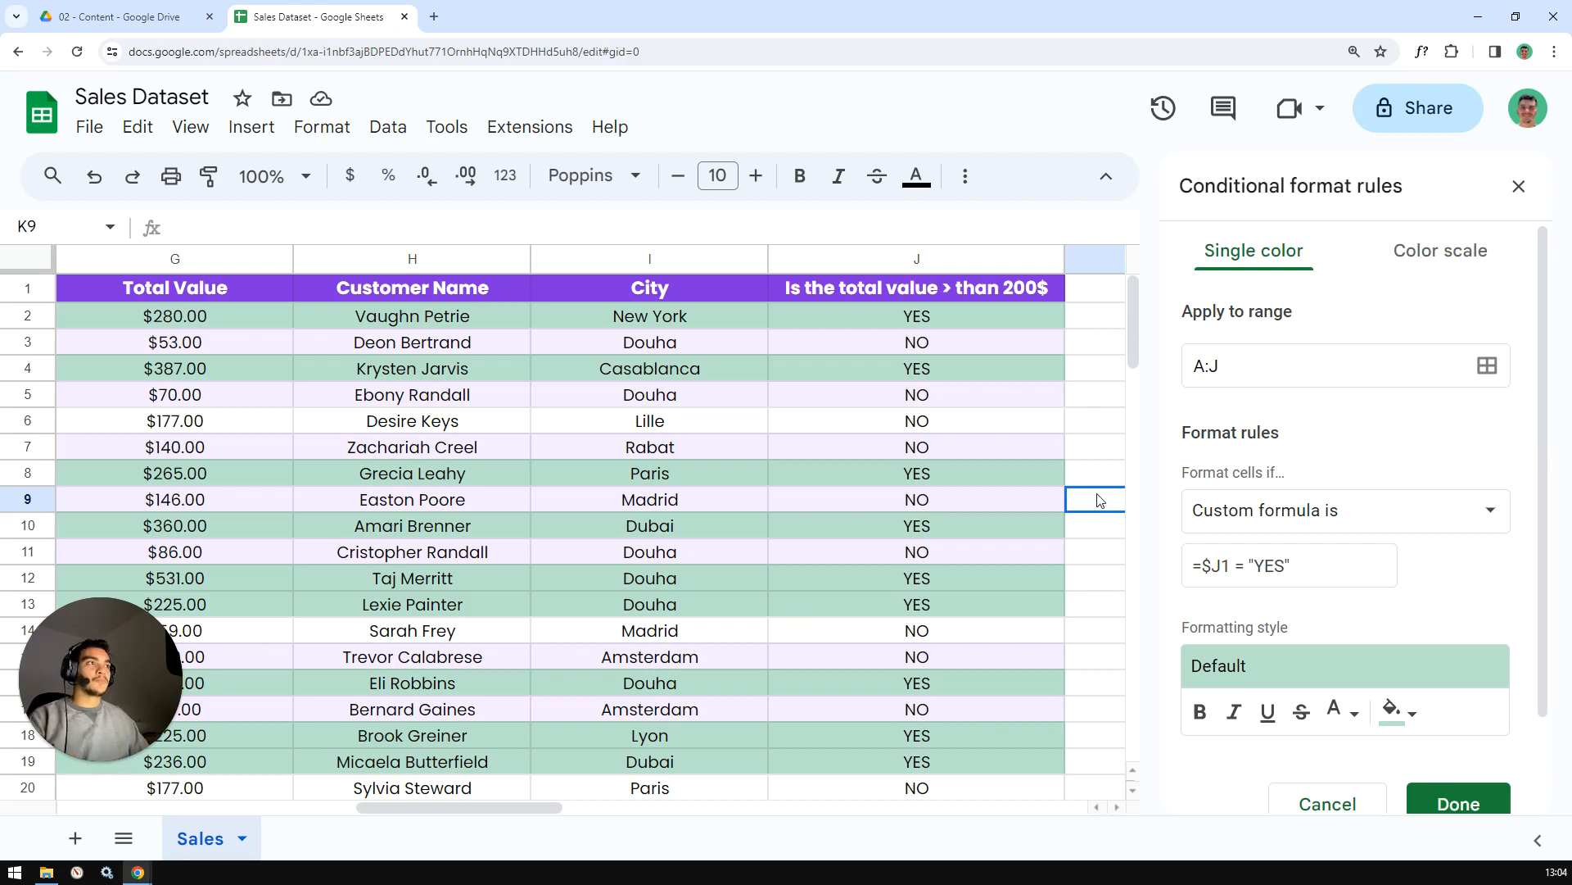
{"action": "left_click", "coordinate": [1518, 187]}
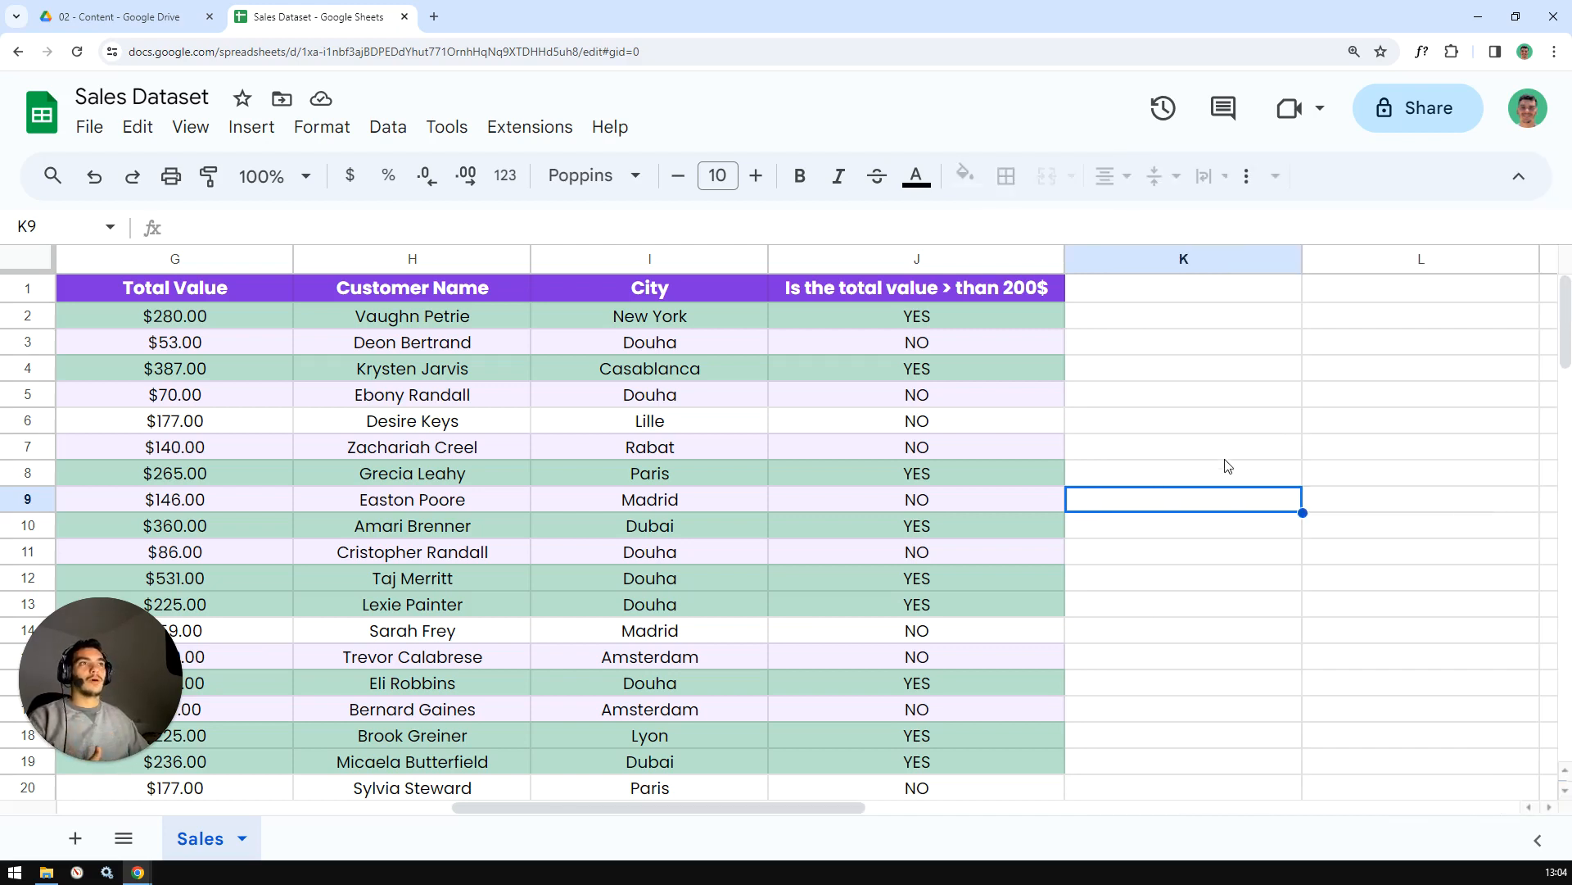
{"action": "left_click", "coordinate": [1199, 456]}
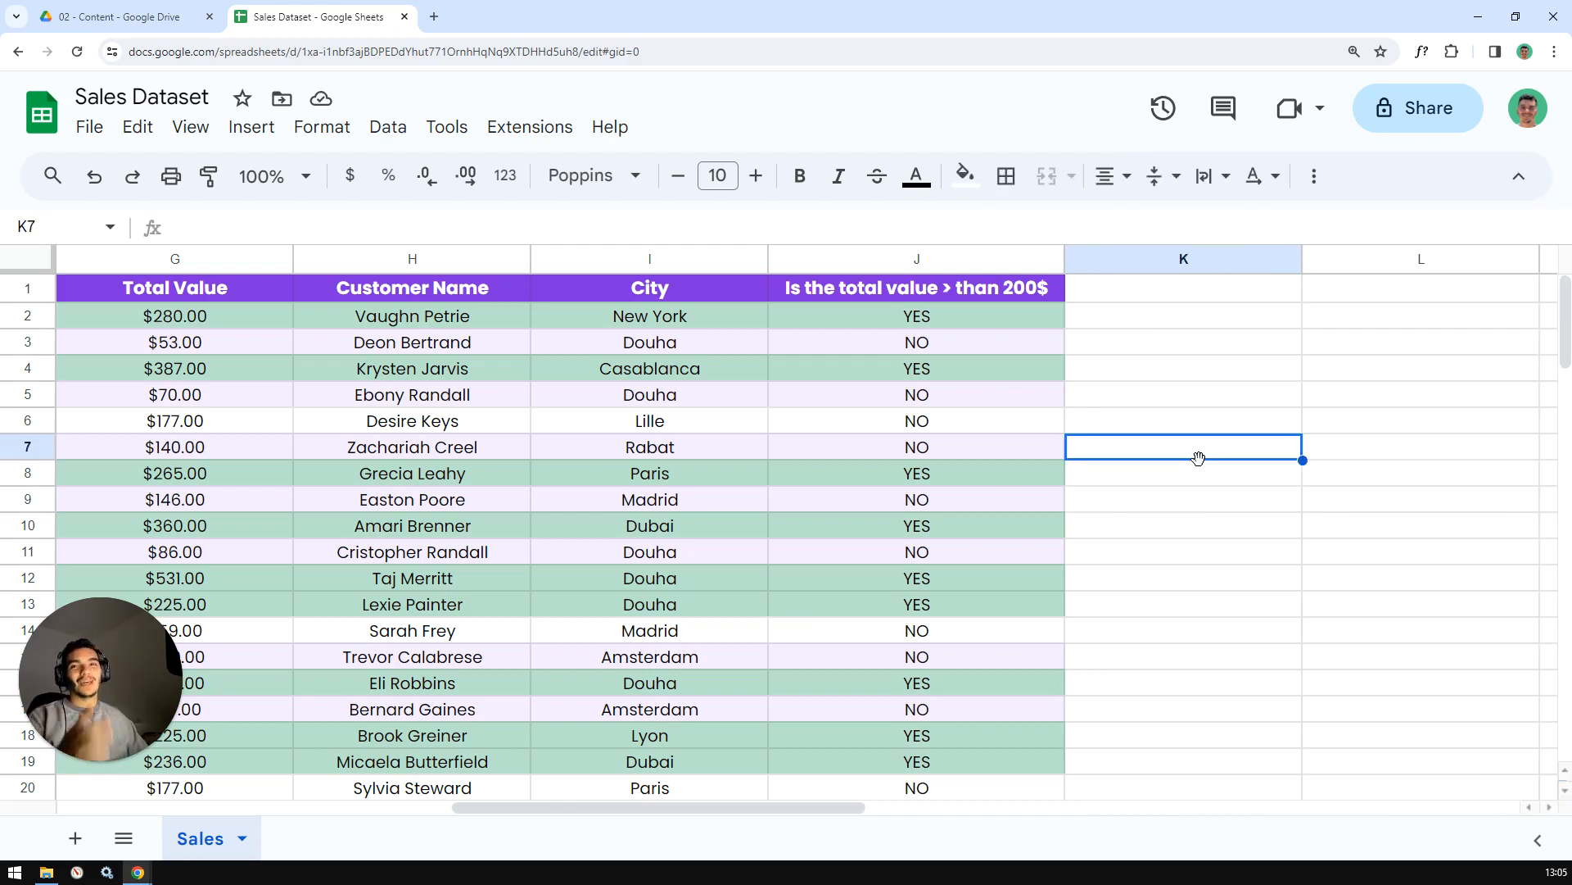